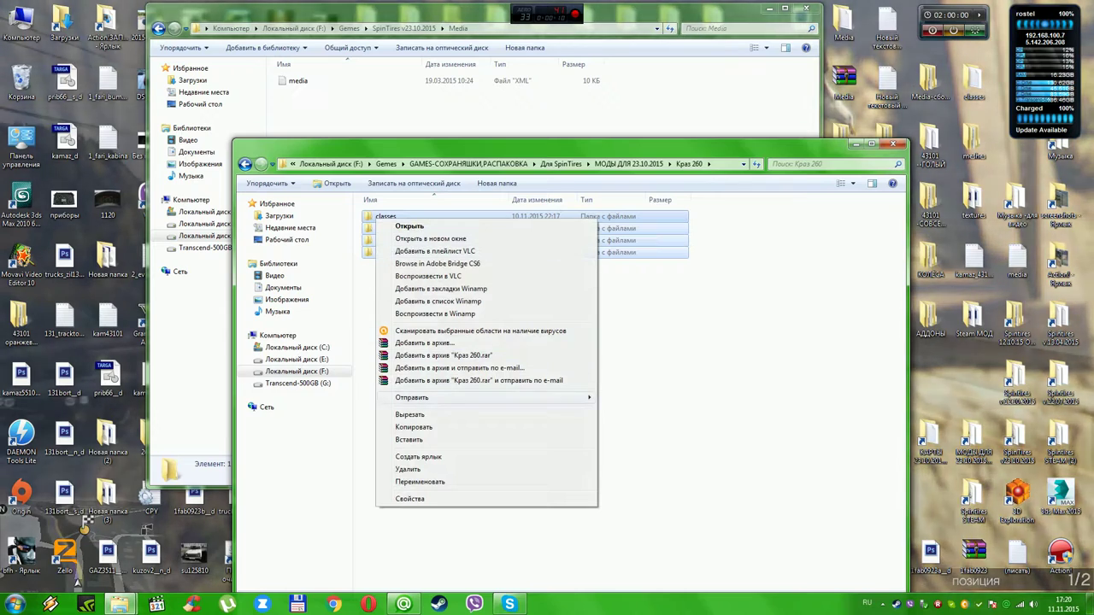
Copy the classes, meshes, sounds and textures folders from the Краз 260 mod into the Media folder of SpinTires v23.10.2015.
{"action": "left_click", "coordinate": [414, 426]}
{"action": "left_click_drag", "start_coordinate": [551, 147], "coordinate": [751, 195]}
{"action": "left_click", "coordinate": [373, 152]}
{"action": "right_click", "coordinate": [373, 152]}
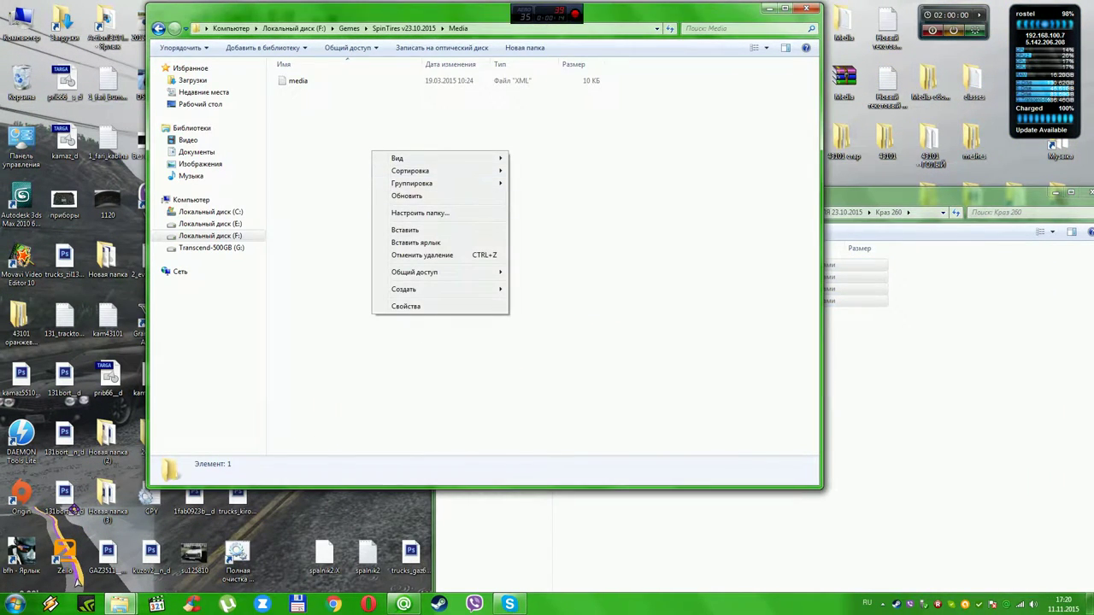
{"action": "left_click", "coordinate": [405, 230]}
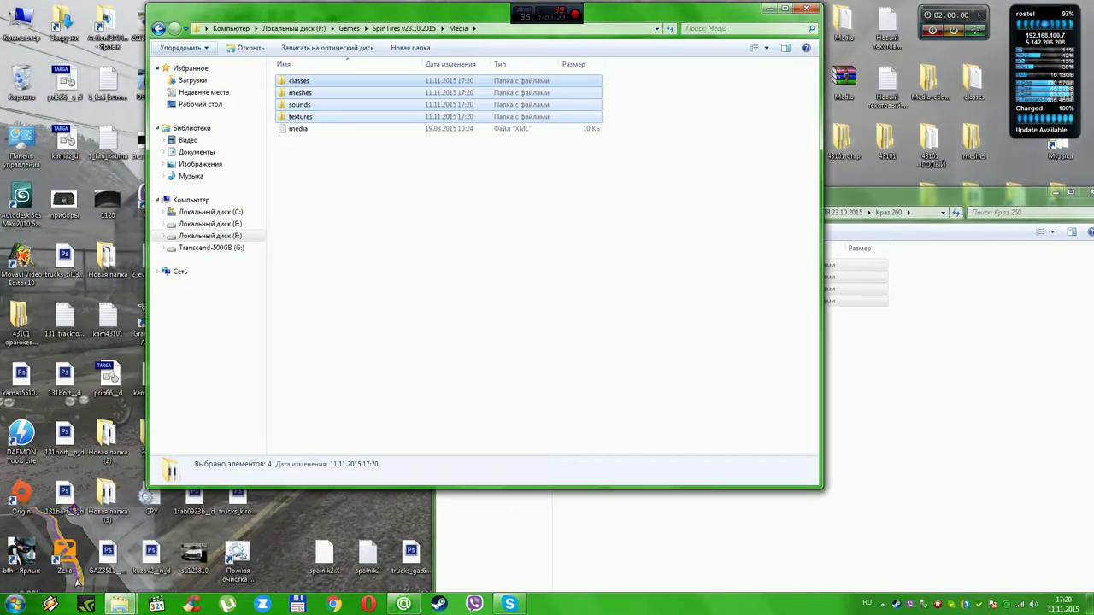
Run the "Полная очистка КЕША SpinTires" cache-clearing script in the game folder and launch SpinTires, allowing the unknown publisher.
{"action": "key", "text": "BackSpace"}
{"action": "left_click", "coordinate": [340, 212]}
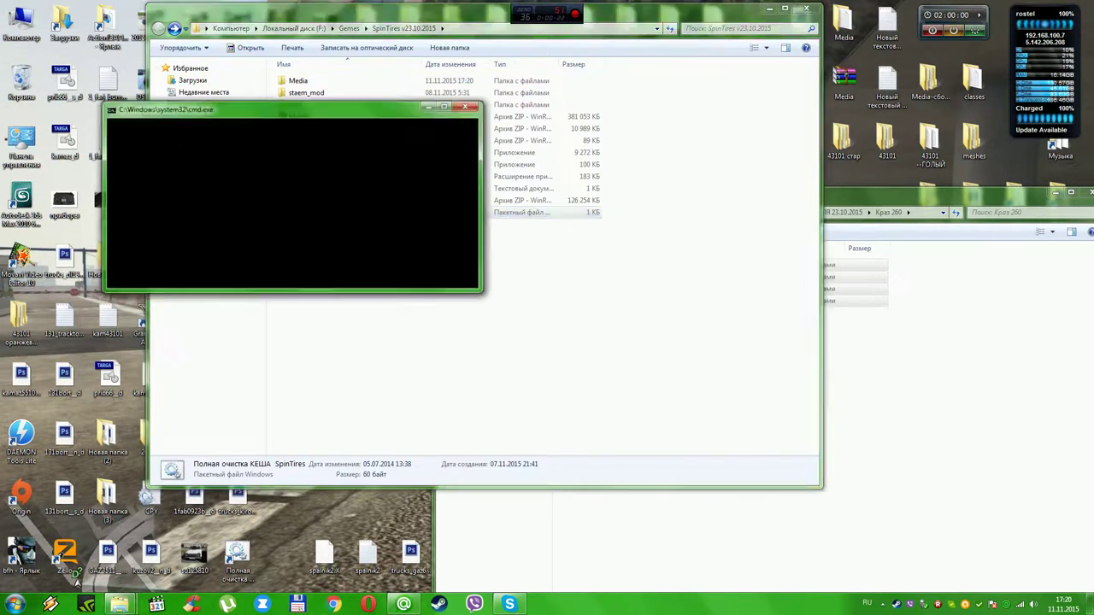
{"action": "double_click", "coordinate": [303, 152]}
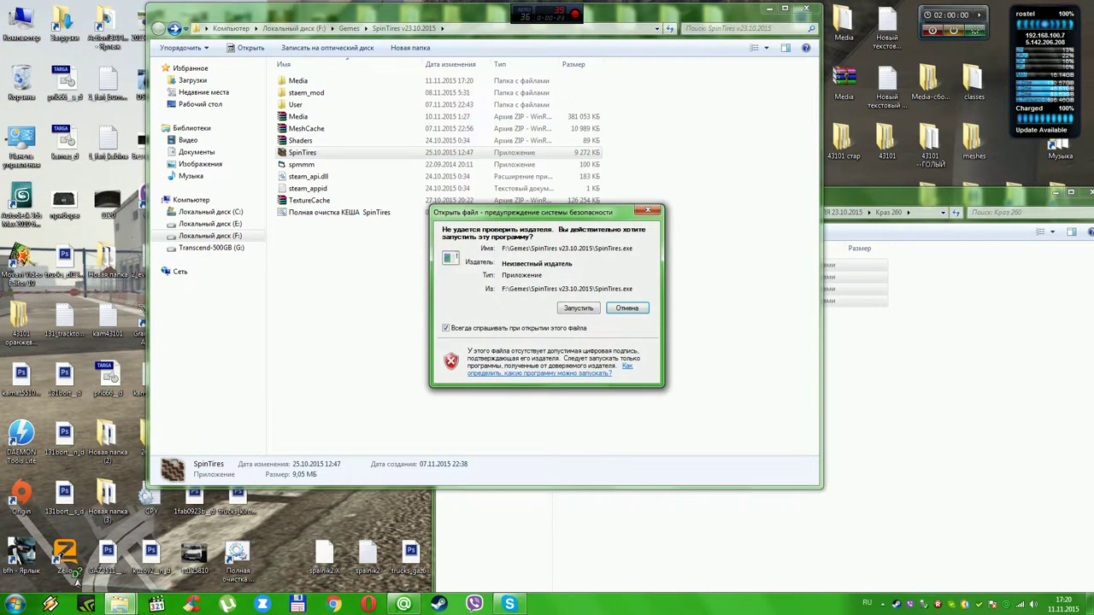
{"action": "left_click", "coordinate": [579, 308]}
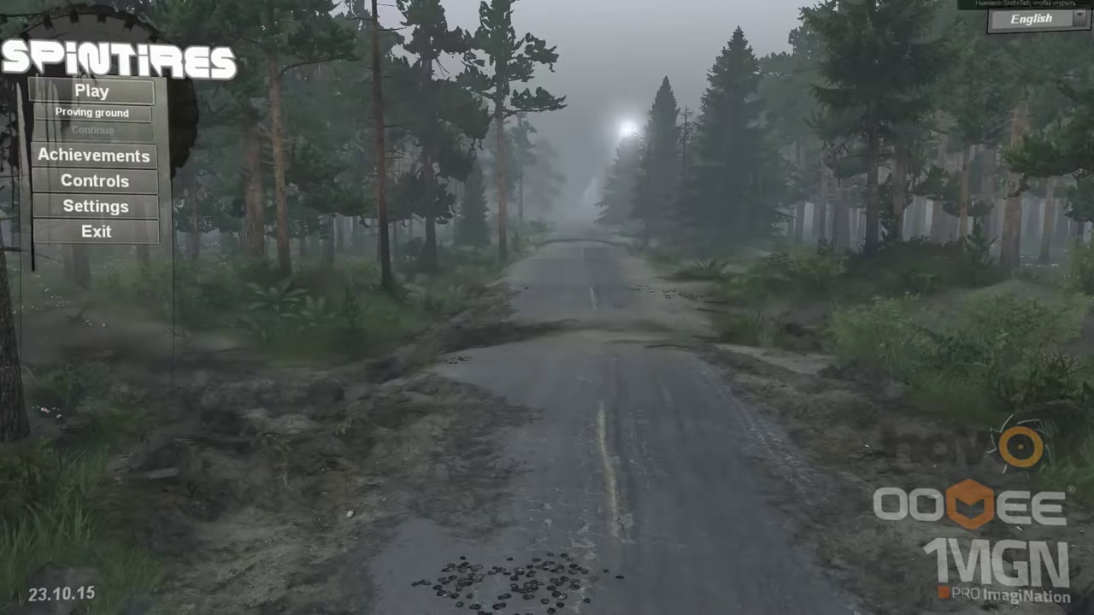
Open the truck choices for the first startup slot, find Kraz260 and capture a screenshot of the list.
{"action": "left_click", "coordinate": [92, 91]}
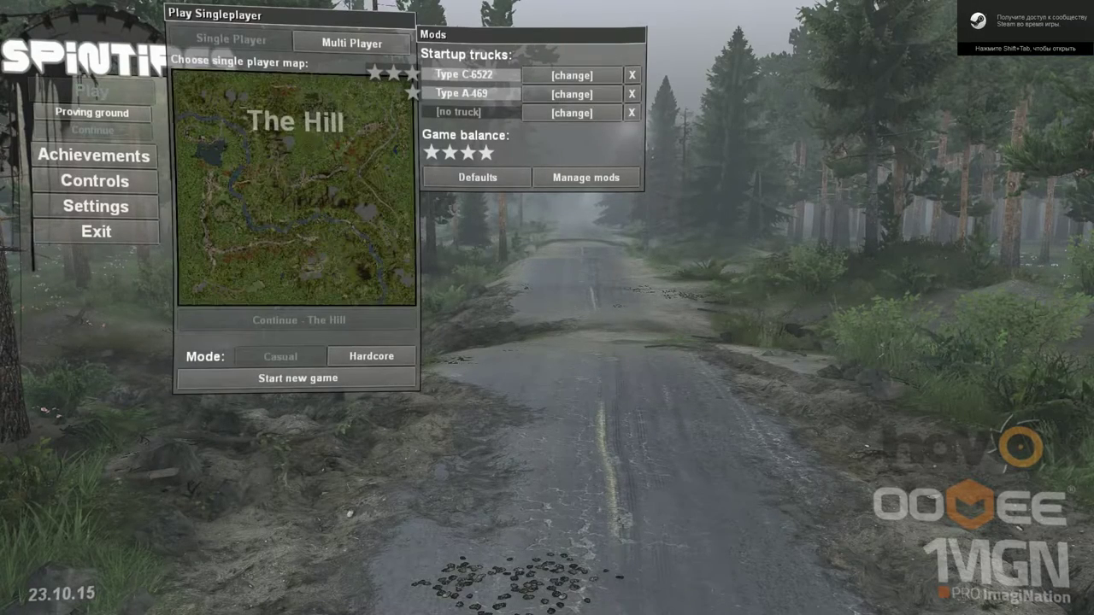
{"action": "left_click", "coordinate": [571, 76]}
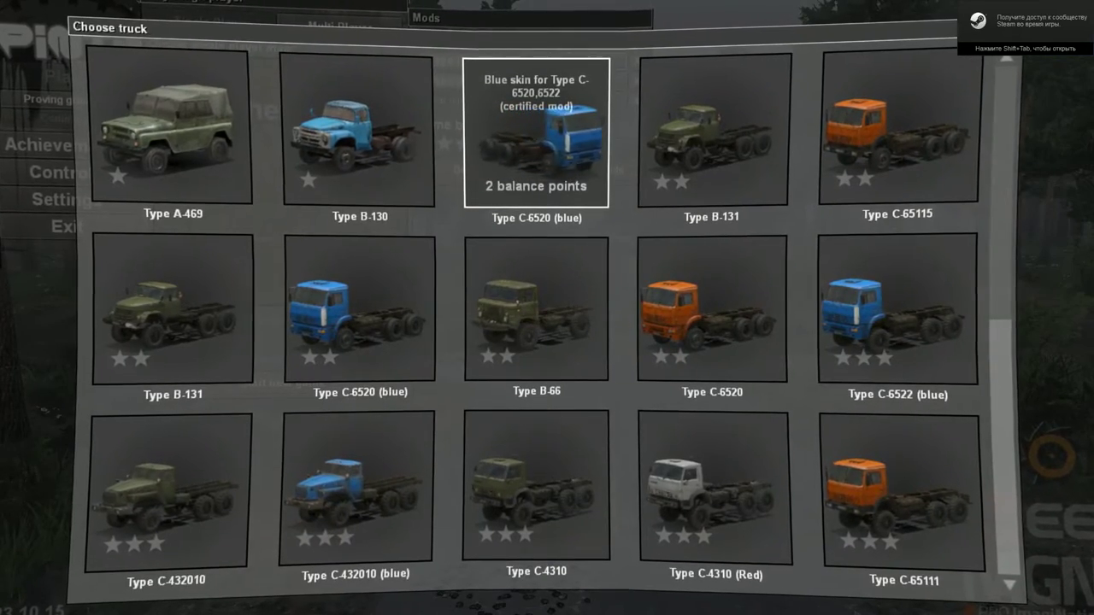
{"action": "scroll", "coordinate": [536, 132], "scroll_direction": "down", "scroll_amount": 3}
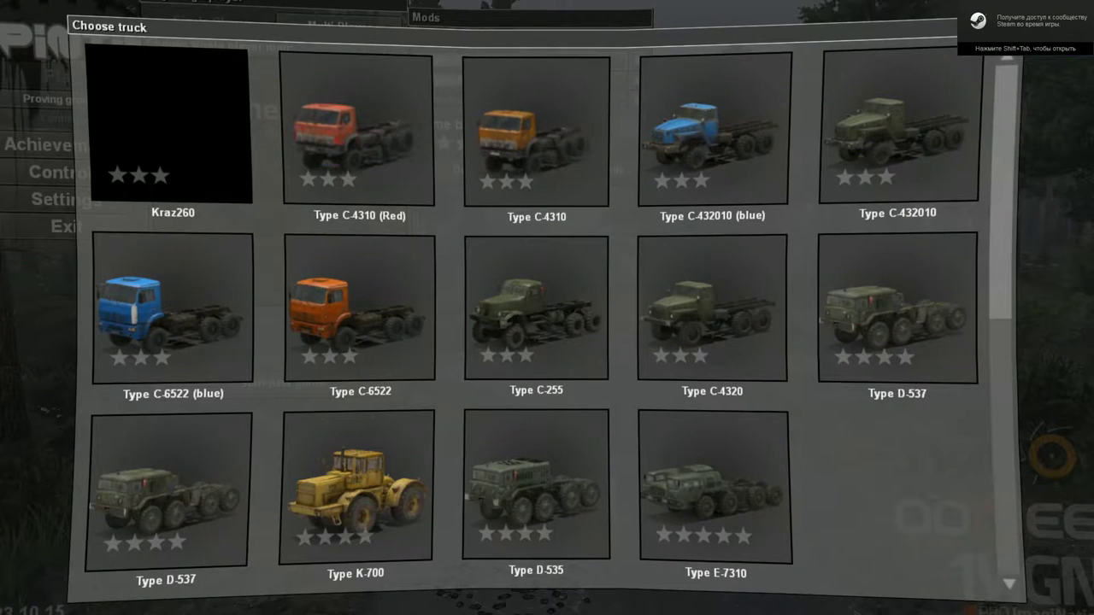
{"action": "scroll", "coordinate": [359, 479], "scroll_direction": "up", "scroll_amount": 2}
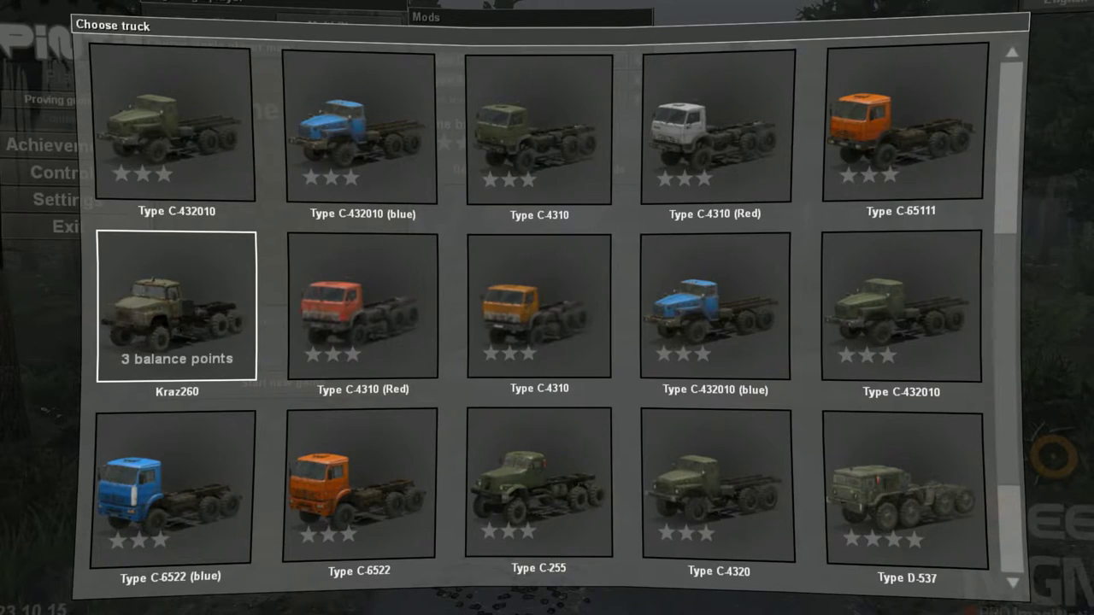
{"action": "key", "text": "F12"}
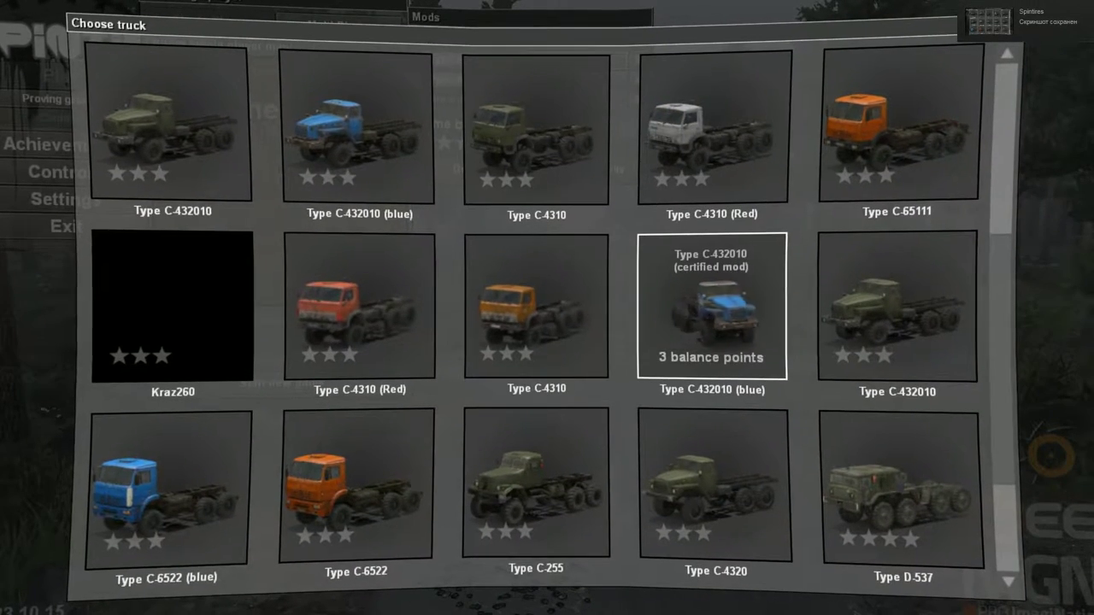
{"action": "left_click", "coordinate": [537, 308]}
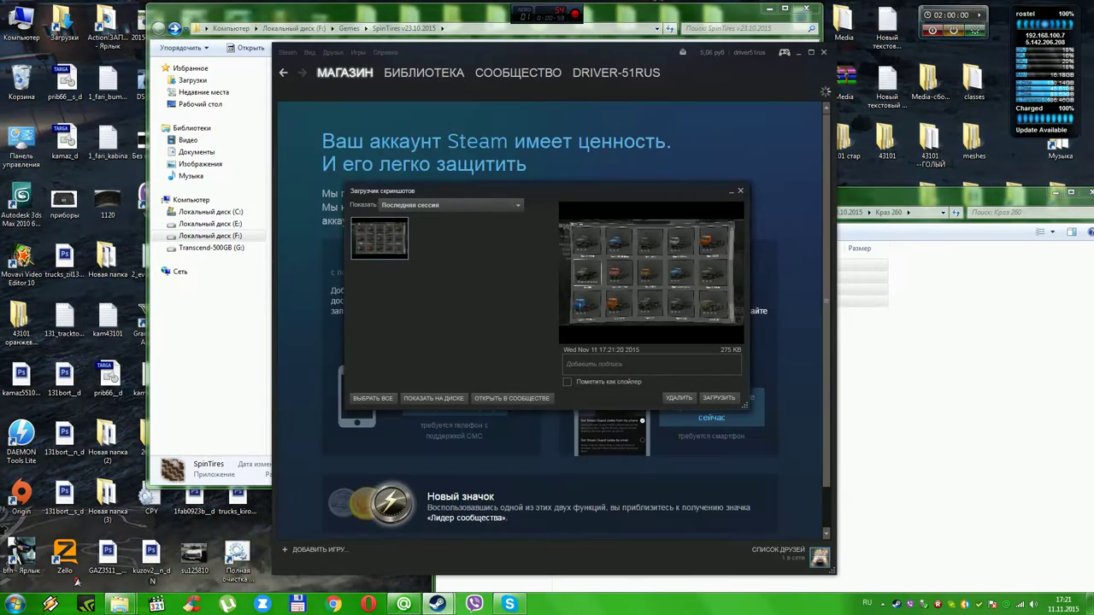
Upload the captured truck list screenshot to Steam Cloud and close the Steam windows.
{"action": "left_click", "coordinate": [374, 398]}
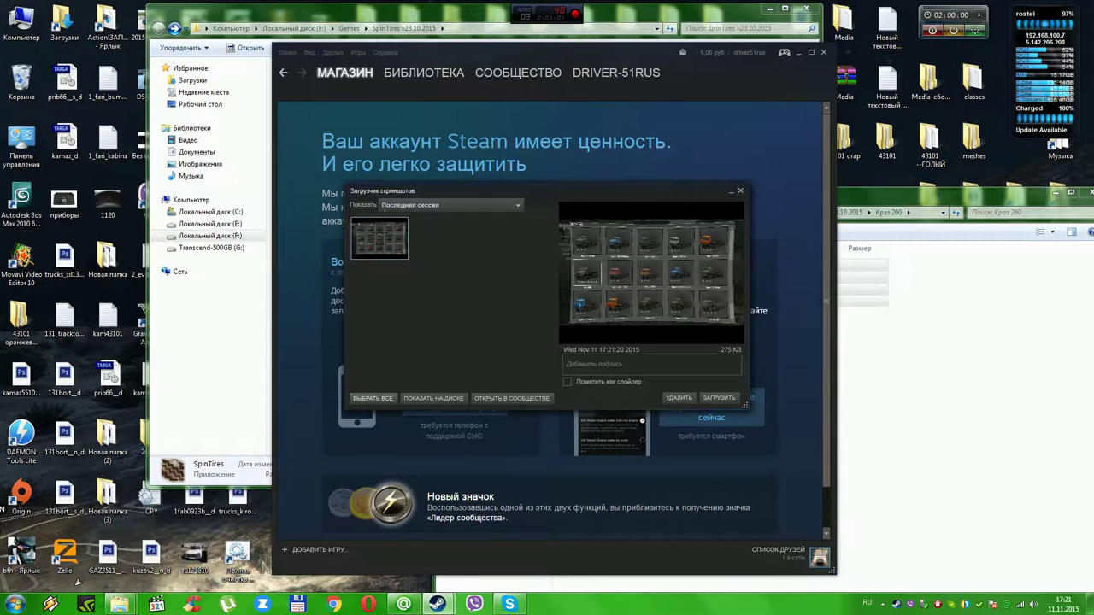
{"action": "left_click", "coordinate": [718, 398]}
{"action": "left_click", "coordinate": [666, 402]}
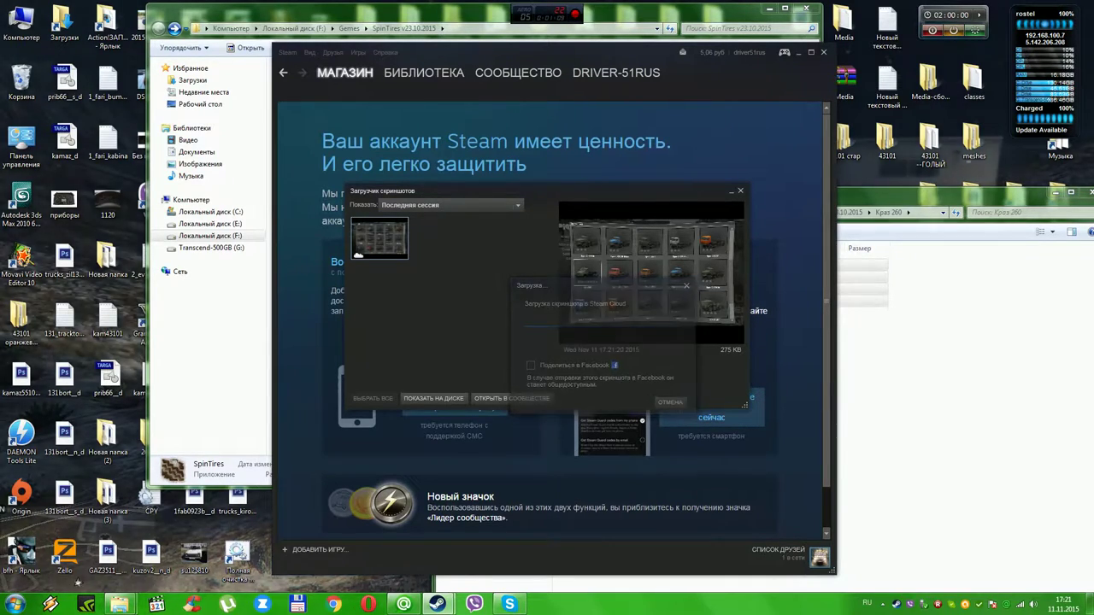
{"action": "left_click", "coordinate": [740, 191]}
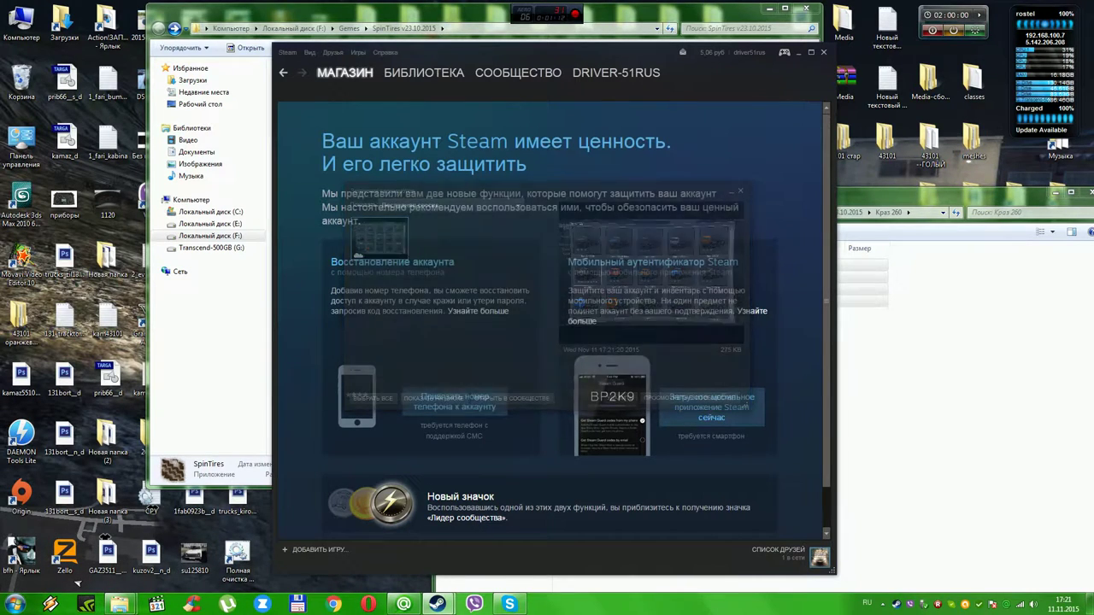
{"action": "left_click", "coordinate": [824, 52]}
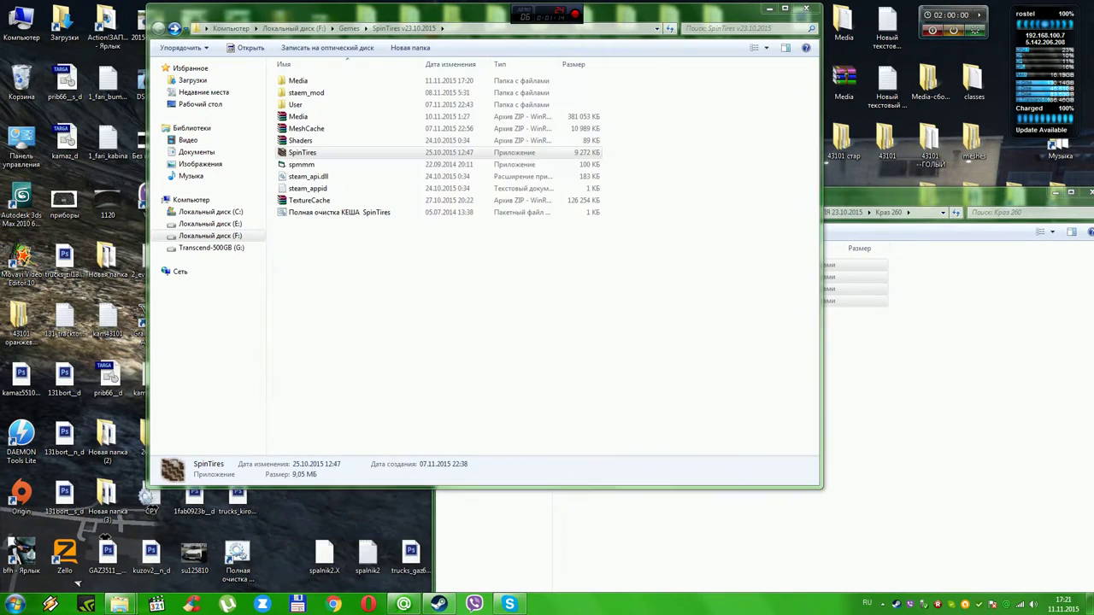
Compare the folders in the game's Media folder with those in the +Kamaz-43114 v23.10.15-08.11.15 mod, and close the mods window.
{"action": "left_click", "coordinate": [299, 80]}
{"action": "key", "text": "Return"}
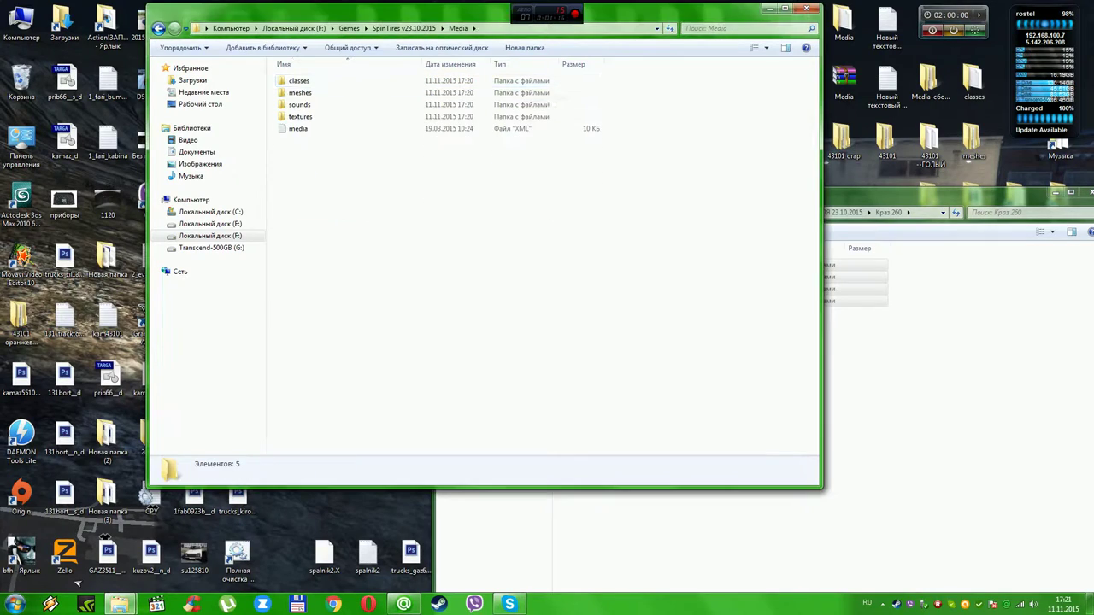
{"action": "key", "text": "alt+Tab"}
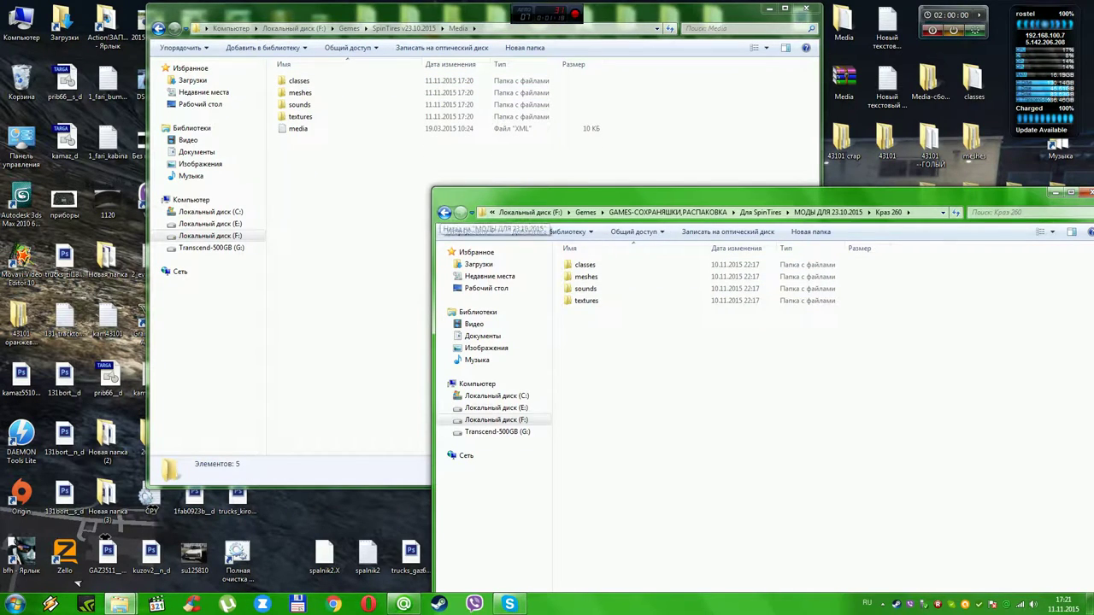
{"action": "left_click", "coordinate": [444, 213]}
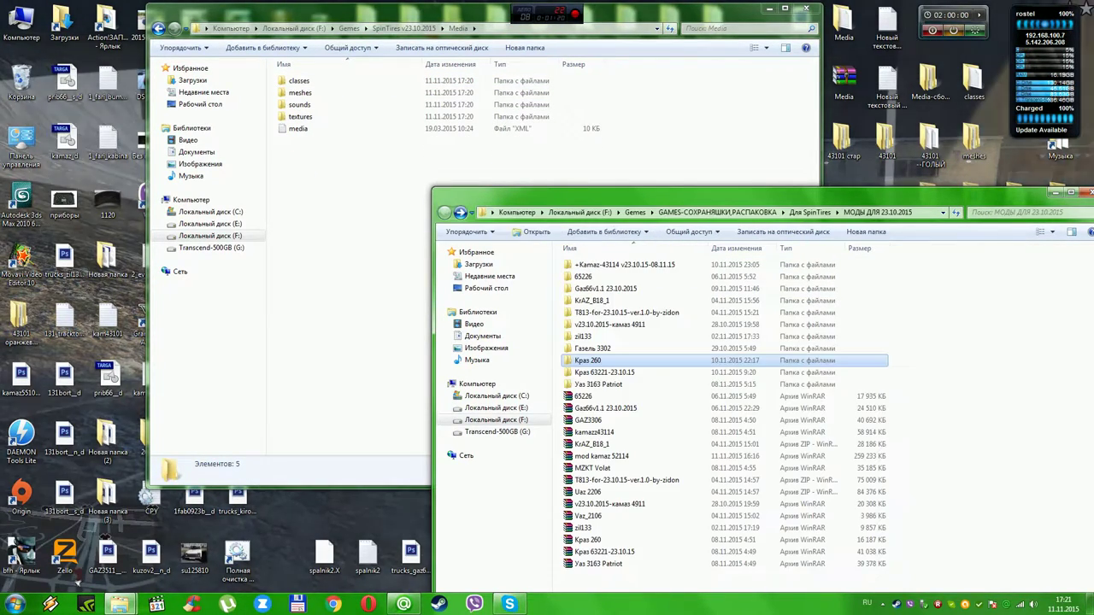
{"action": "double_click", "coordinate": [598, 265]}
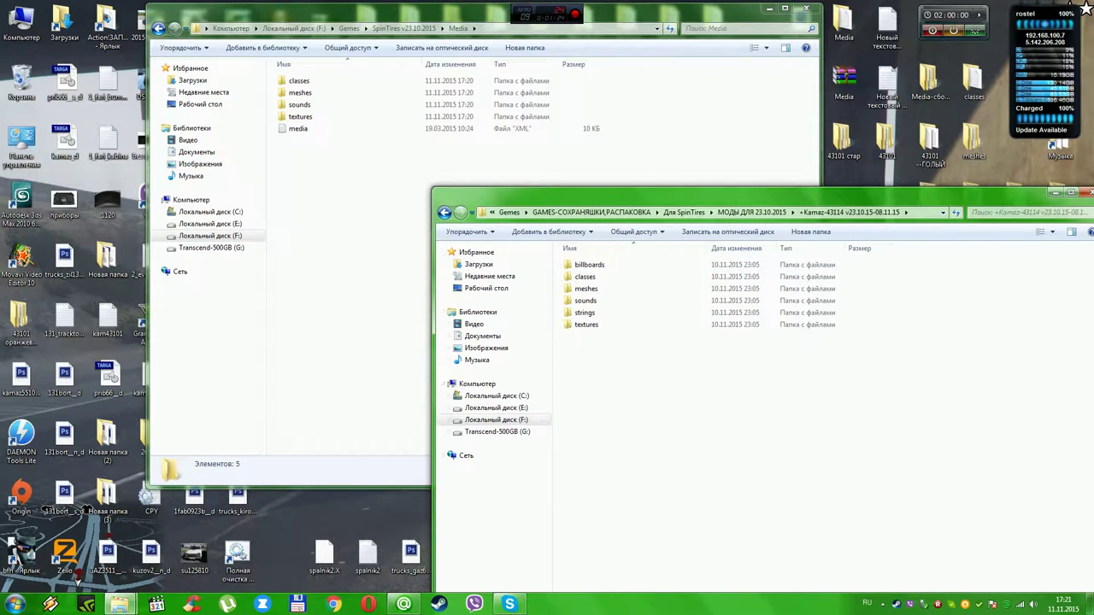
{"action": "left_click", "coordinate": [443, 213]}
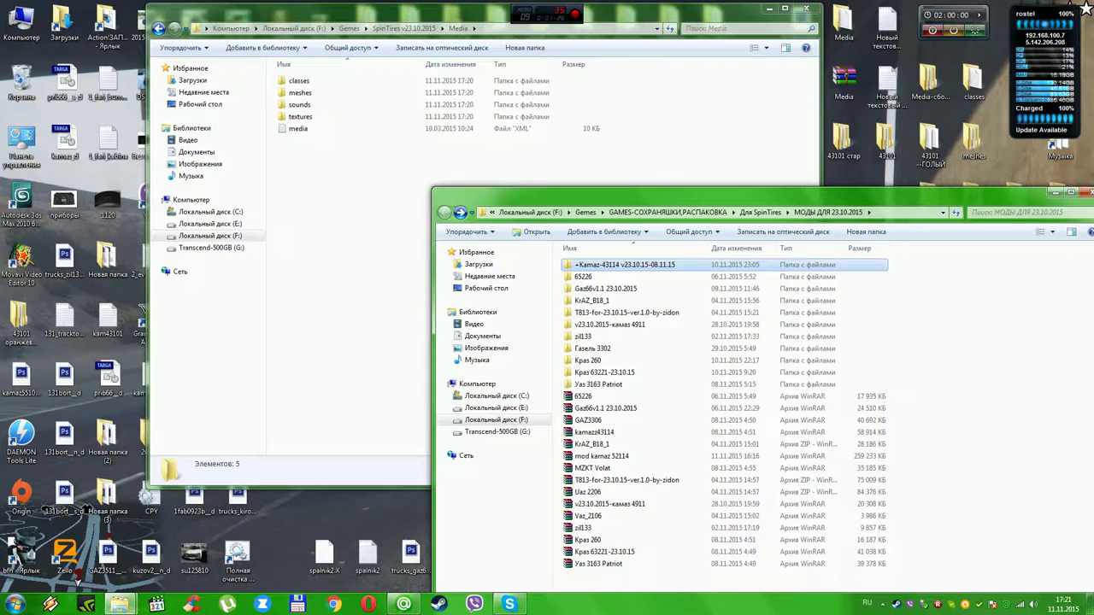
{"action": "left_click_drag", "start_coordinate": [910, 198], "coordinate": [872, 198]}
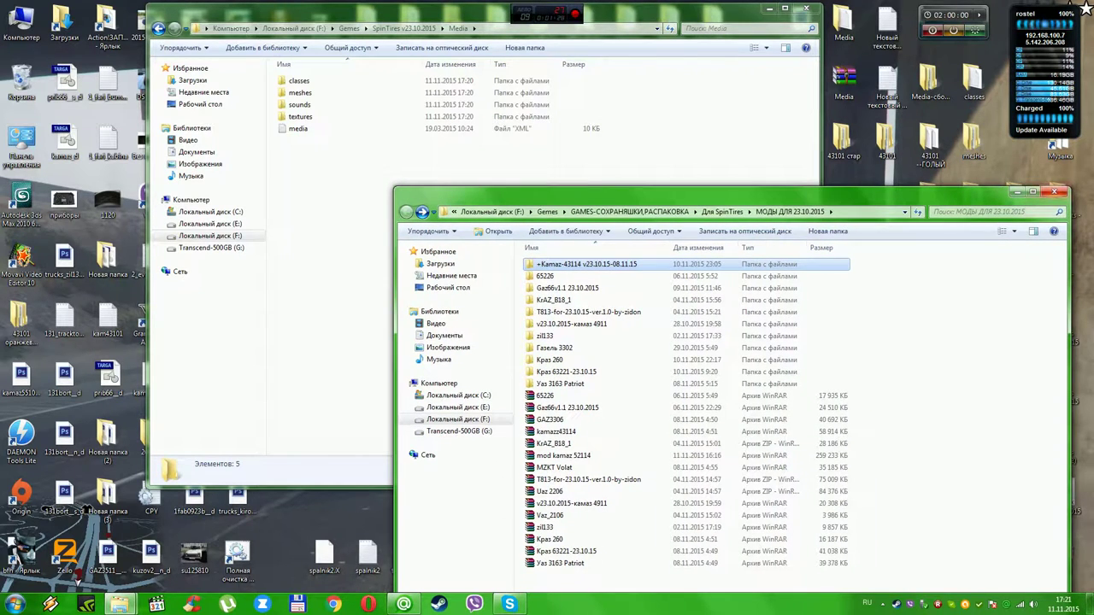
{"action": "left_click", "coordinate": [1057, 192]}
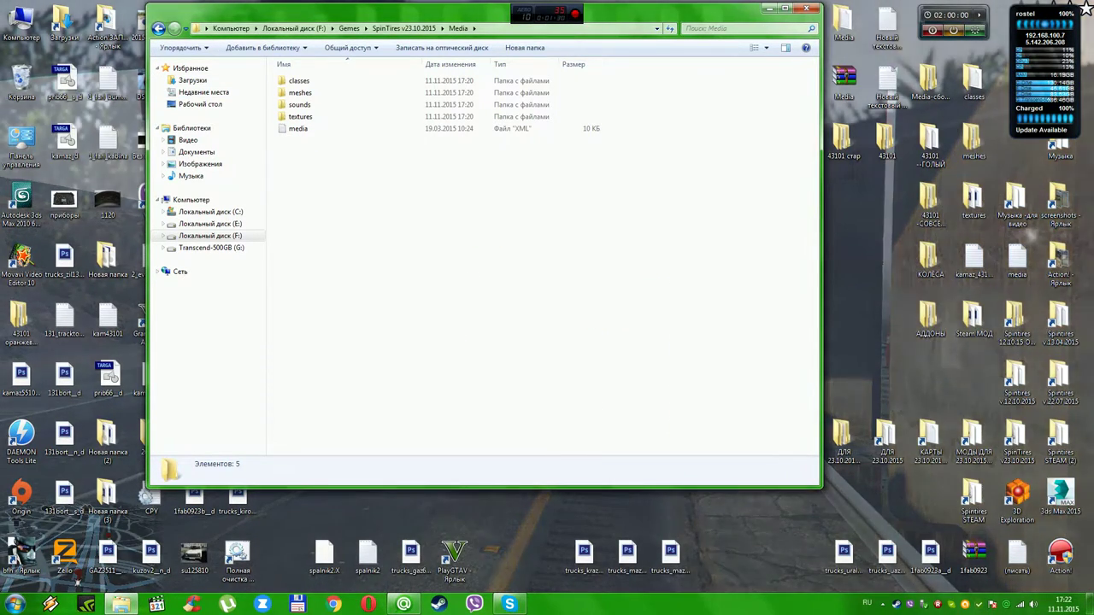
Open the Media.zip archive from the SpinTires v23.10.2015 folder in WinRAR and dismiss the licence reminder.
{"action": "key", "text": "BackSpace"}
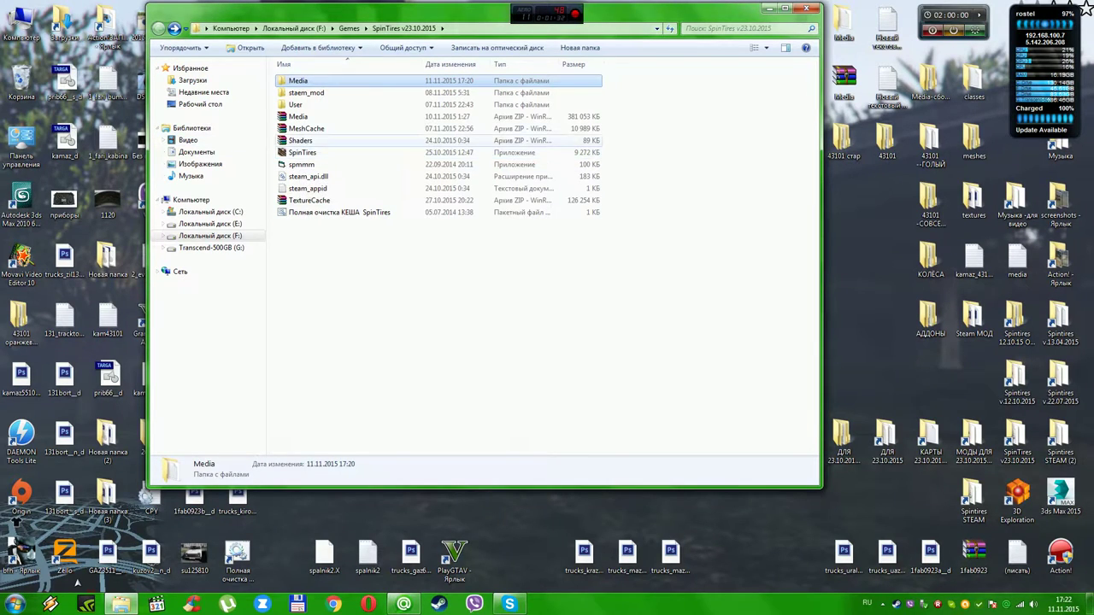
{"action": "left_click", "coordinate": [303, 117]}
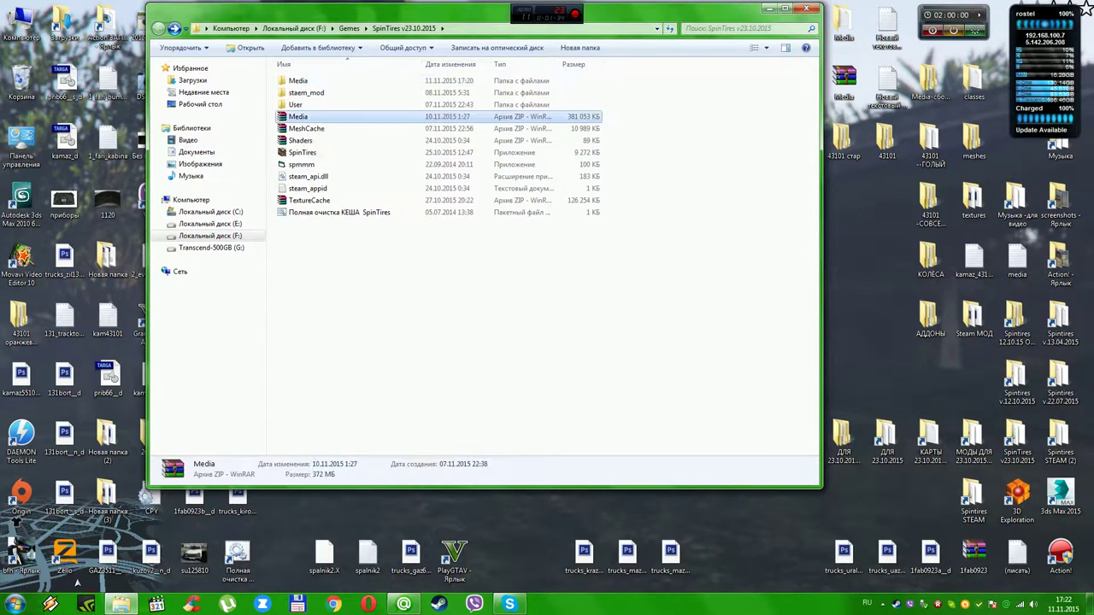
{"action": "double_click", "coordinate": [303, 116]}
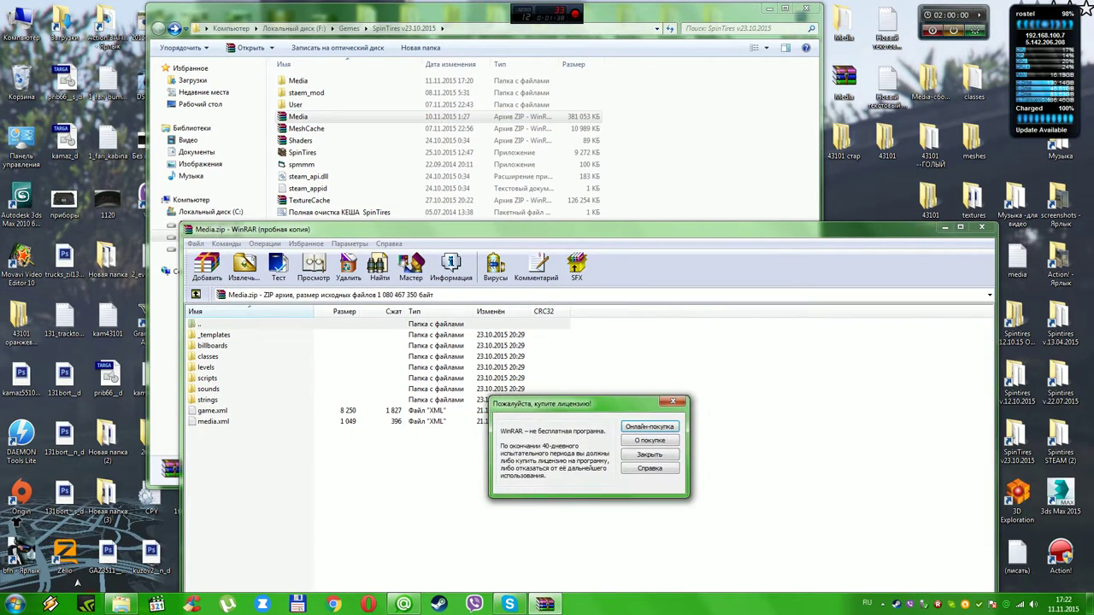
{"action": "key", "text": "Escape"}
{"action": "left_click_drag", "start_coordinate": [472, 231], "coordinate": [573, 304]}
Extract the billboards folder from Media.zip into the game's Media folder and close the archive.
{"action": "double_click", "coordinate": [299, 81]}
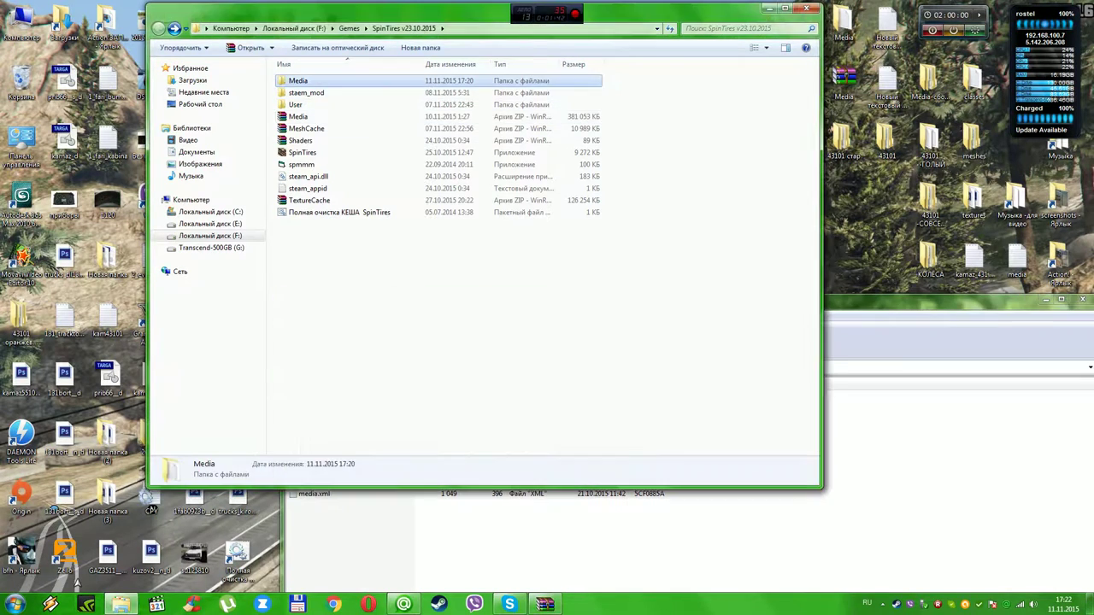
{"action": "left_click", "coordinate": [547, 539]}
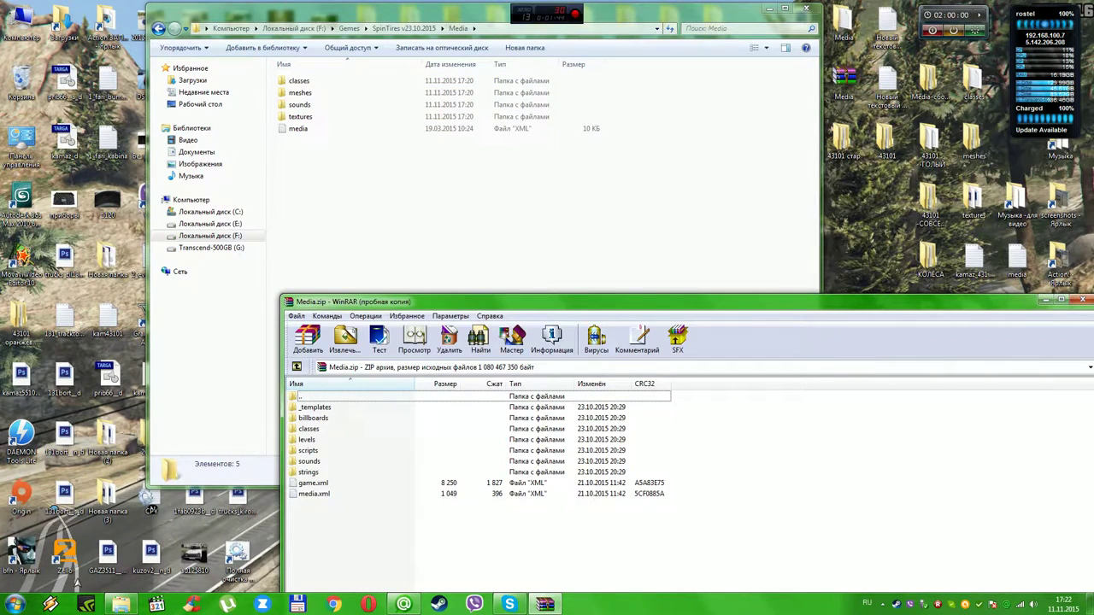
{"action": "left_click", "coordinate": [313, 418]}
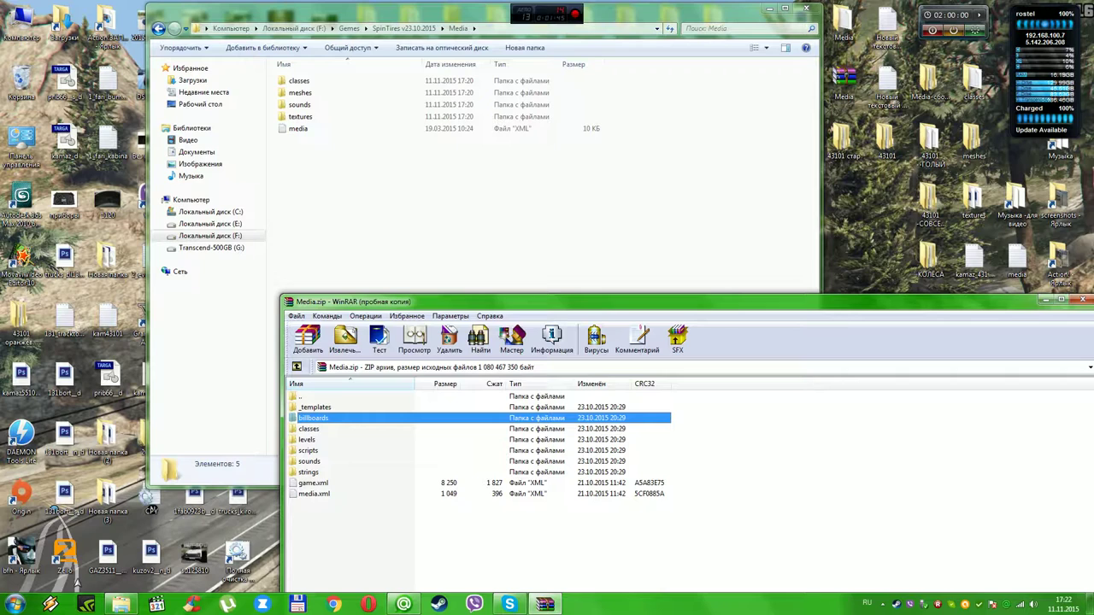
{"action": "left_click_drag", "start_coordinate": [313, 418], "coordinate": [394, 201]}
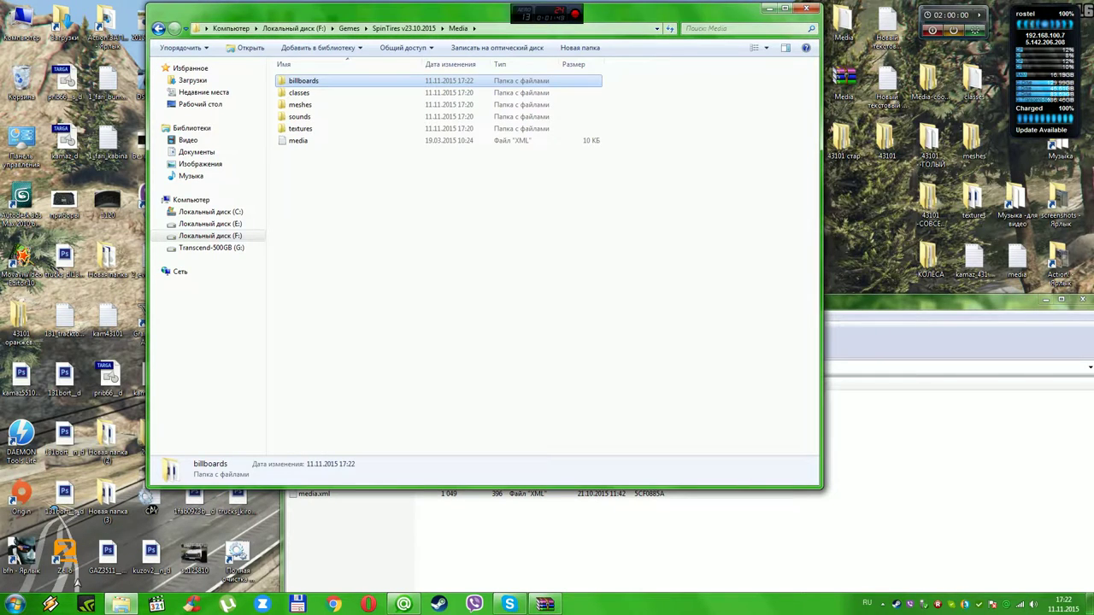
{"action": "left_click", "coordinate": [547, 543]}
{"action": "left_click_drag", "start_coordinate": [615, 302], "coordinate": [547, 287]}
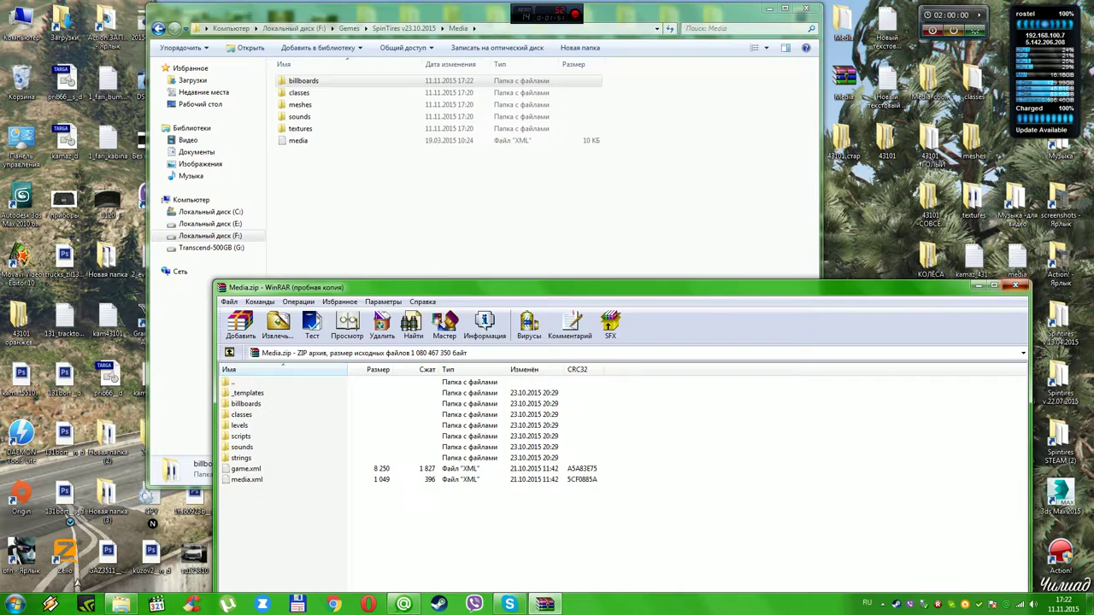
{"action": "left_click", "coordinate": [1016, 285]}
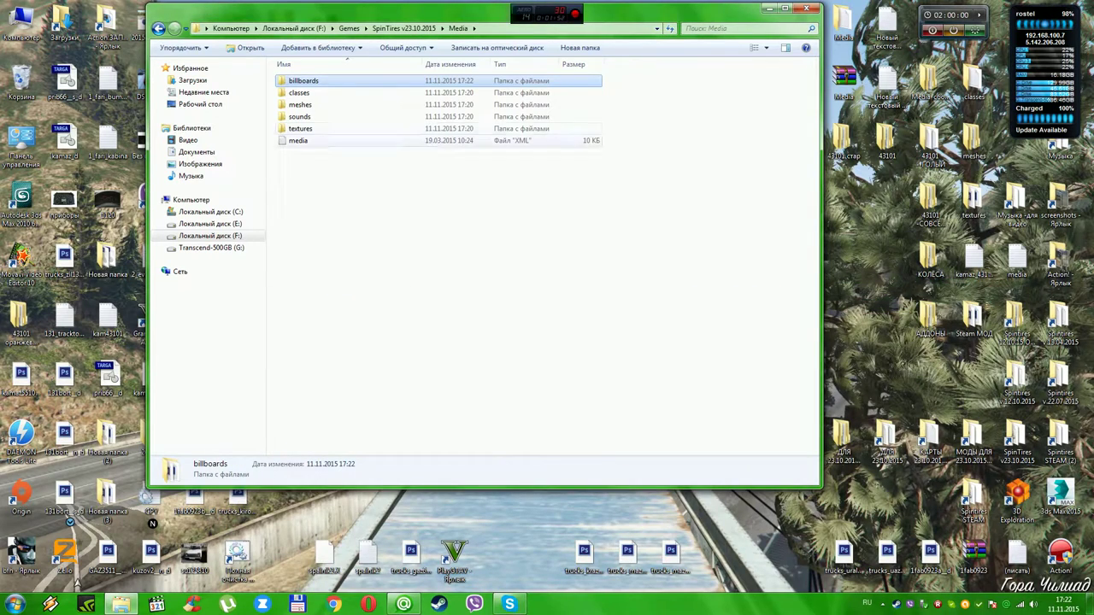
Delete all the loose DDS files from the extracted billboards folder, keeping only the trucks subfolder, and open trucks.
{"action": "double_click", "coordinate": [304, 81]}
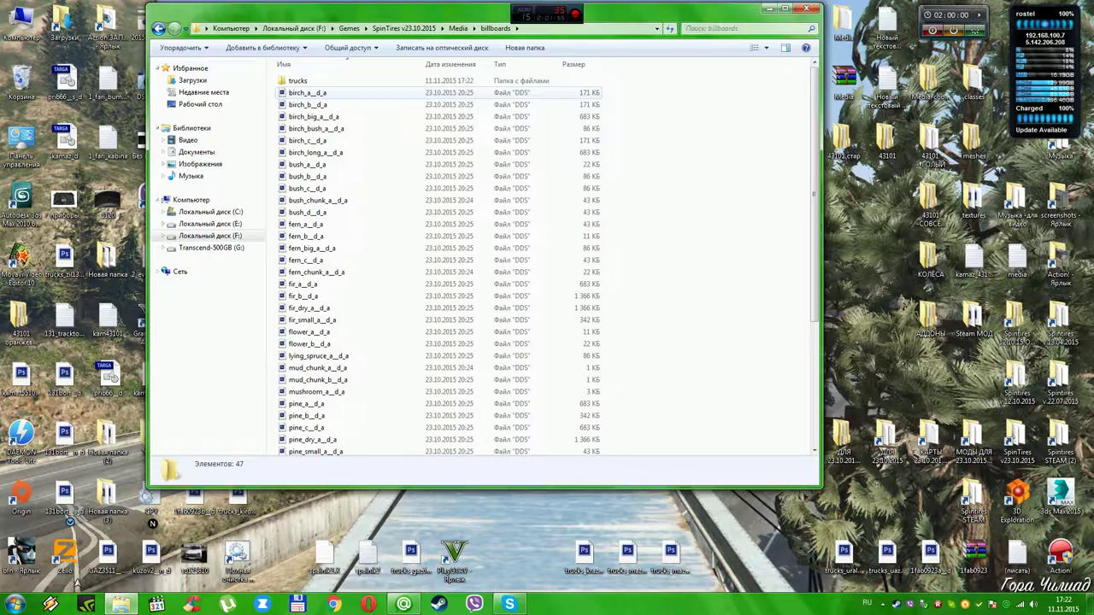
{"action": "left_click_drag", "start_coordinate": [272, 90], "coordinate": [437, 457]}
{"action": "right_click", "coordinate": [440, 253]}
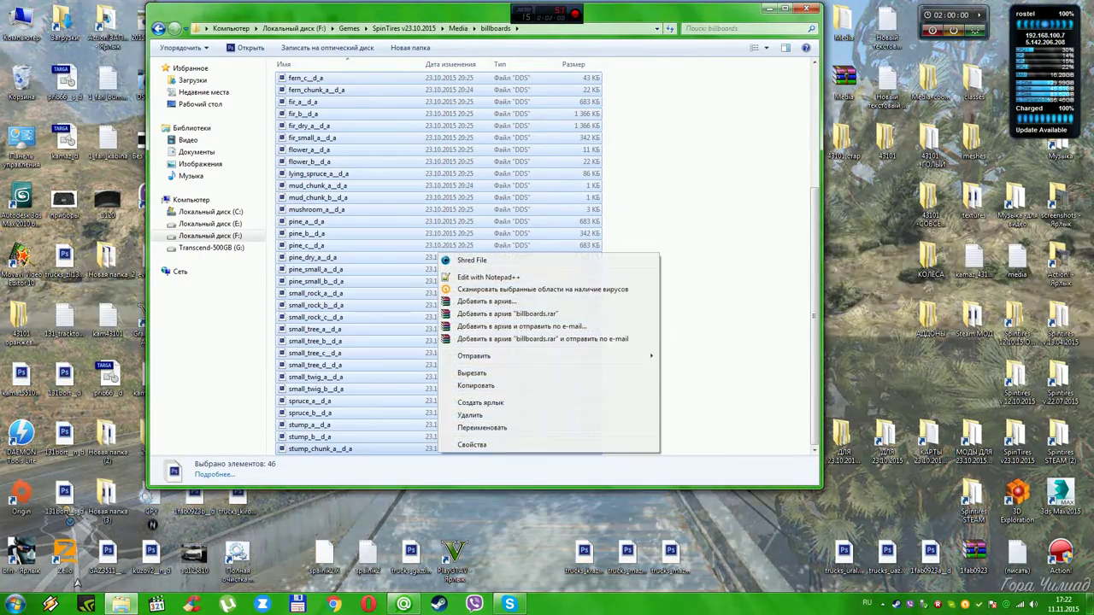
{"action": "left_click", "coordinate": [470, 416]}
{"action": "left_click", "coordinate": [591, 310]}
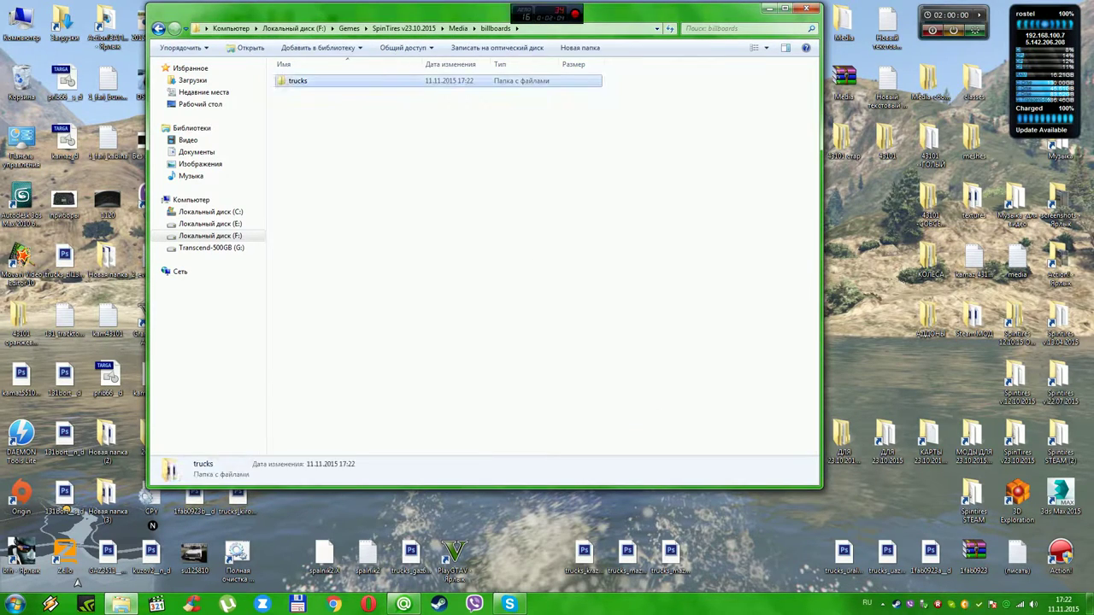
{"action": "key", "text": "Return"}
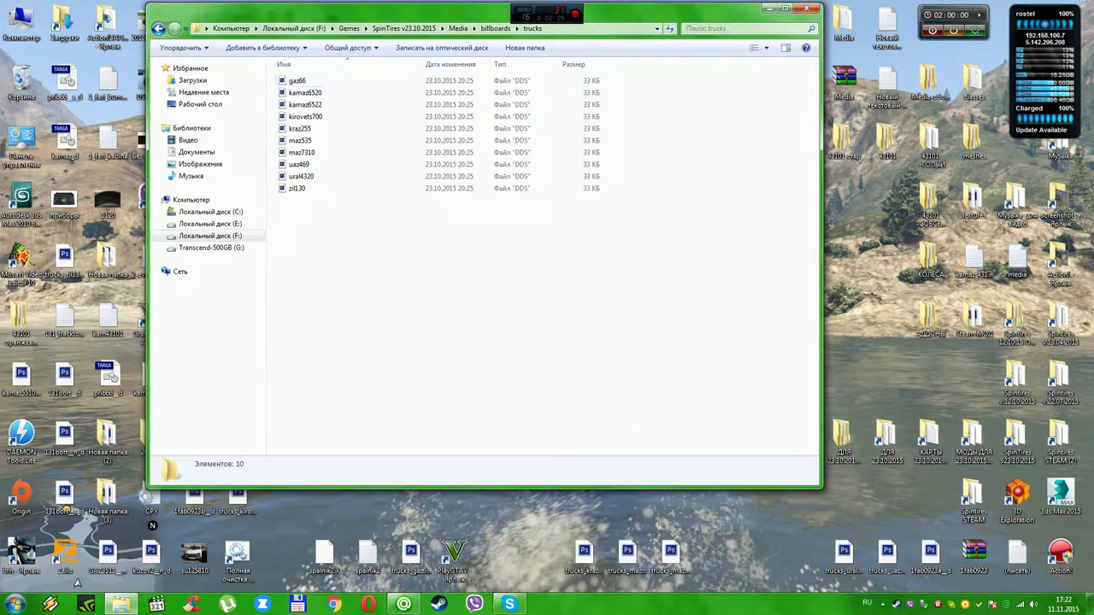
Delete every DDS file in the trucks folder except kraz255.
{"action": "left_click_drag", "start_coordinate": [359, 198], "coordinate": [293, 142]}
{"action": "right_click", "coordinate": [293, 142]}
{"action": "left_click", "coordinate": [325, 333]}
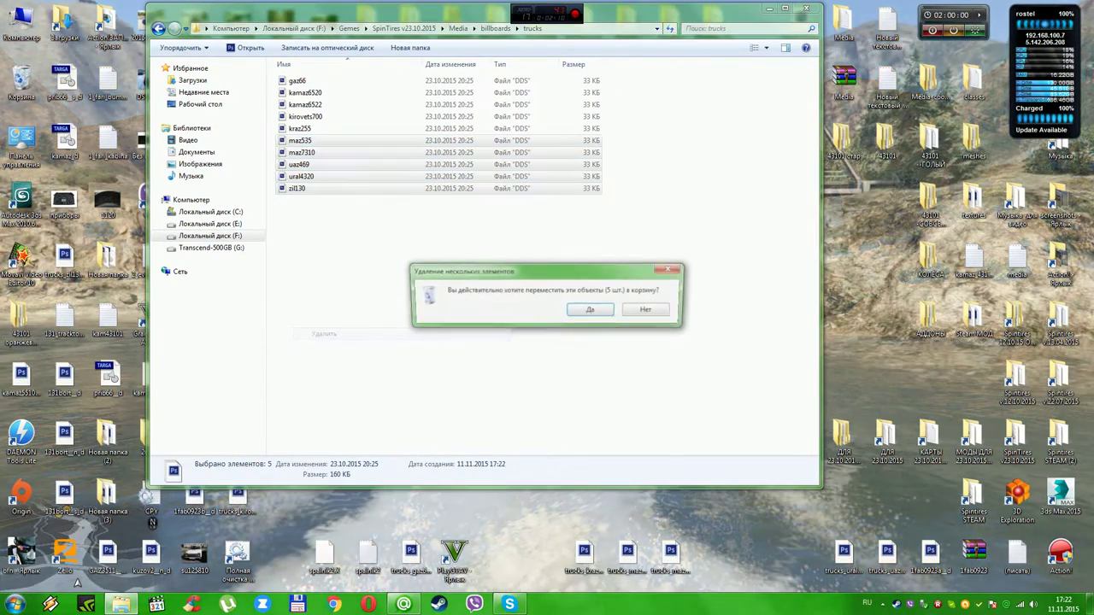
{"action": "left_click", "coordinate": [592, 310]}
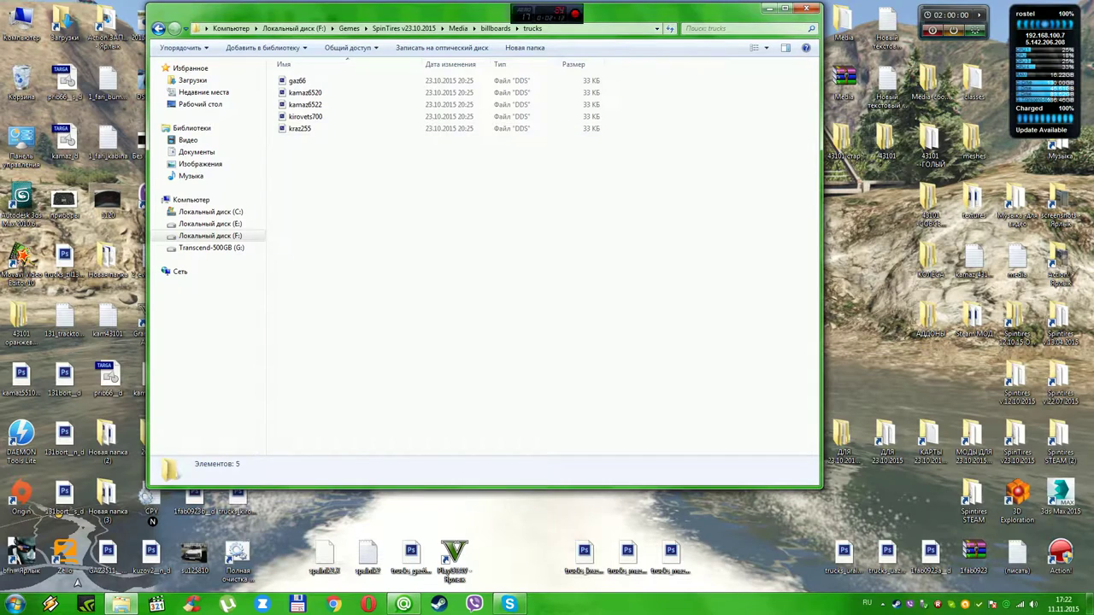
{"action": "left_click_drag", "start_coordinate": [275, 125], "coordinate": [292, 78]}
{"action": "right_click", "coordinate": [292, 79]}
{"action": "left_click", "coordinate": [324, 271]}
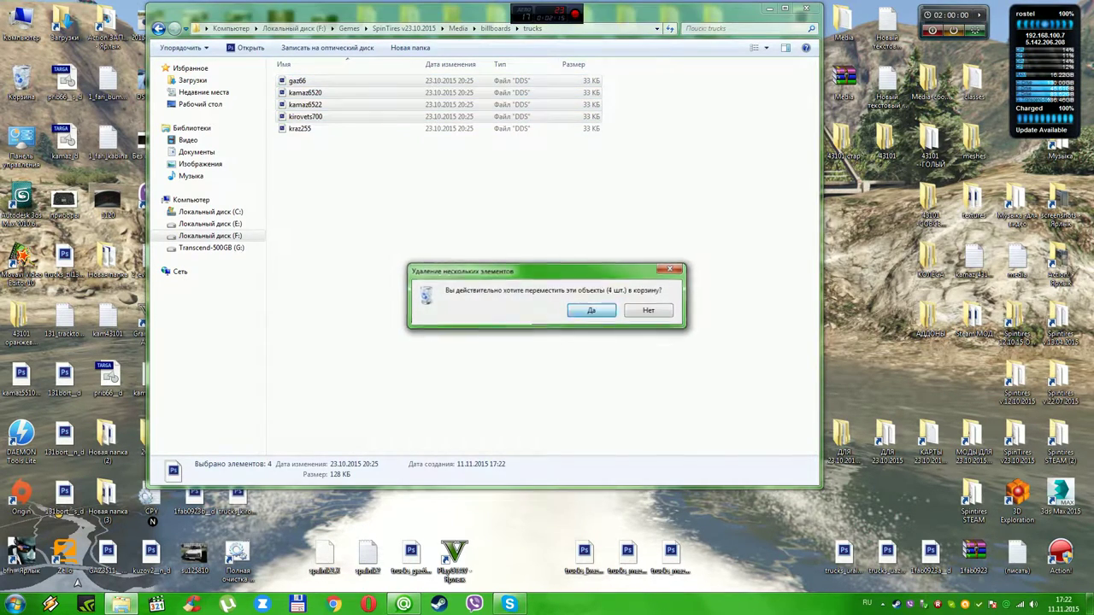
{"action": "left_click", "coordinate": [591, 310]}
Open kraz255.dds in Photoshop, loading it with the default sizes.
{"action": "double_click", "coordinate": [299, 81]}
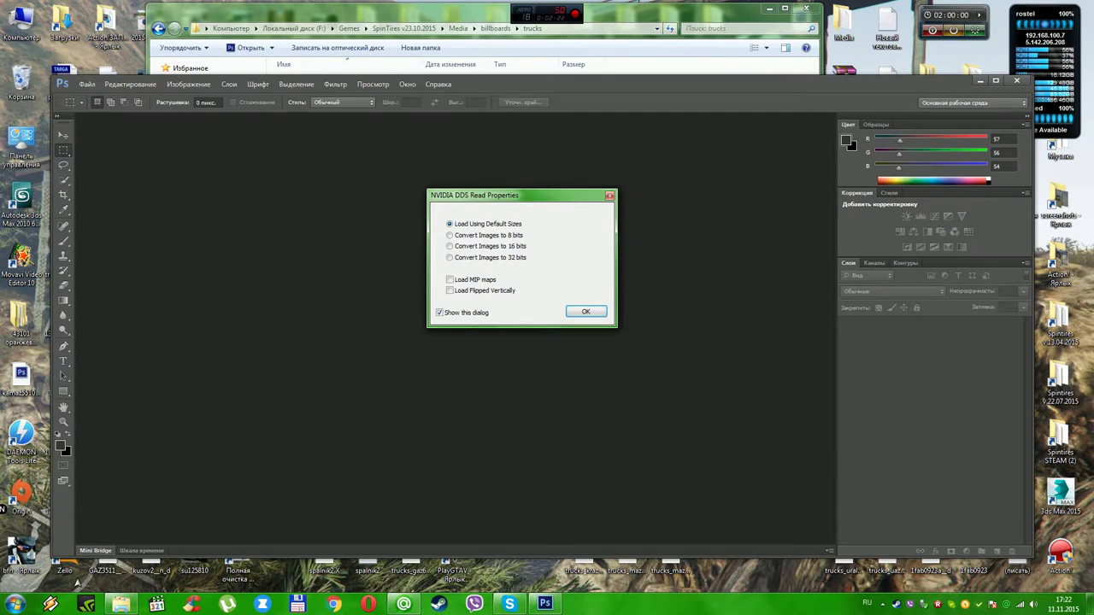
{"action": "key", "text": "Return"}
{"action": "key", "text": "Return"}
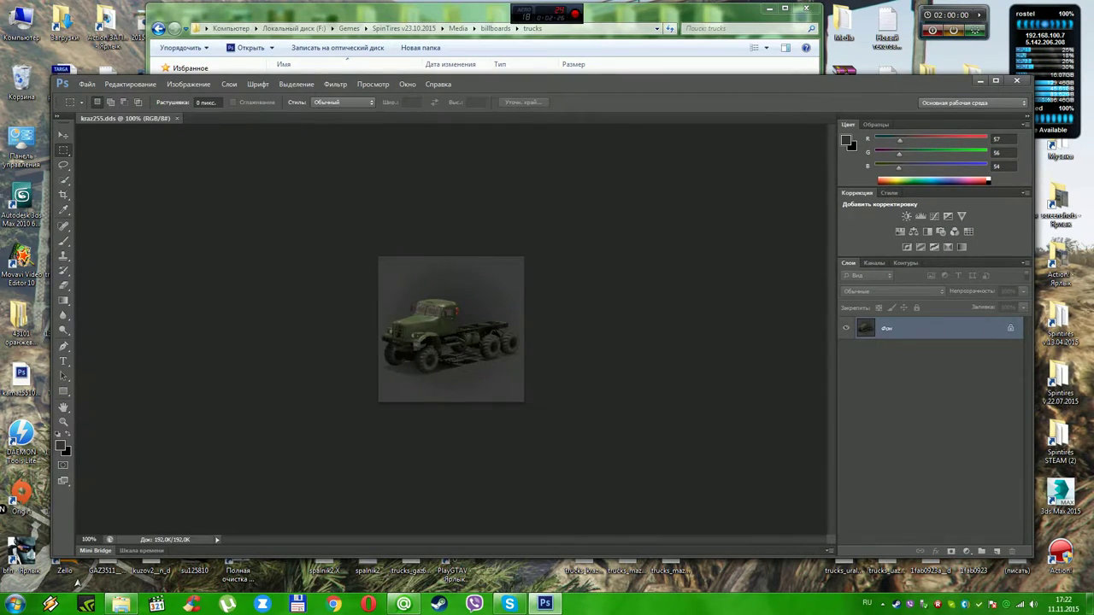
Open screenshot 2015-11-11_00001 from the screenshots folder in Adobe Photoshop CS6 without colour management, and close the folder window.
{"action": "double_click", "coordinate": [1061, 204]}
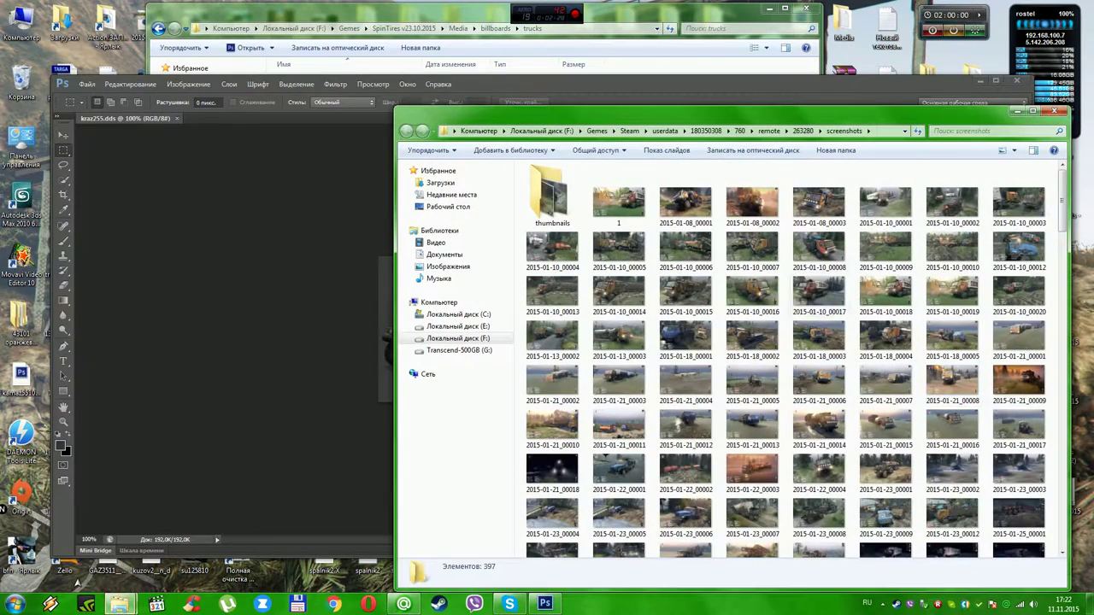
{"action": "left_click_drag", "start_coordinate": [1062, 202], "coordinate": [1062, 521]}
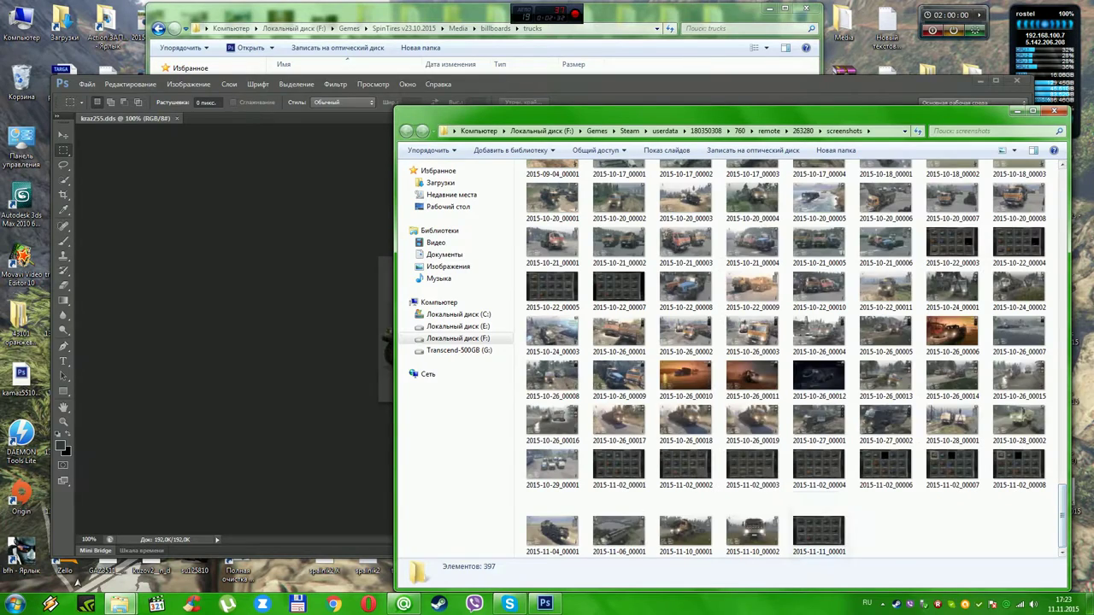
{"action": "left_click", "coordinate": [818, 534]}
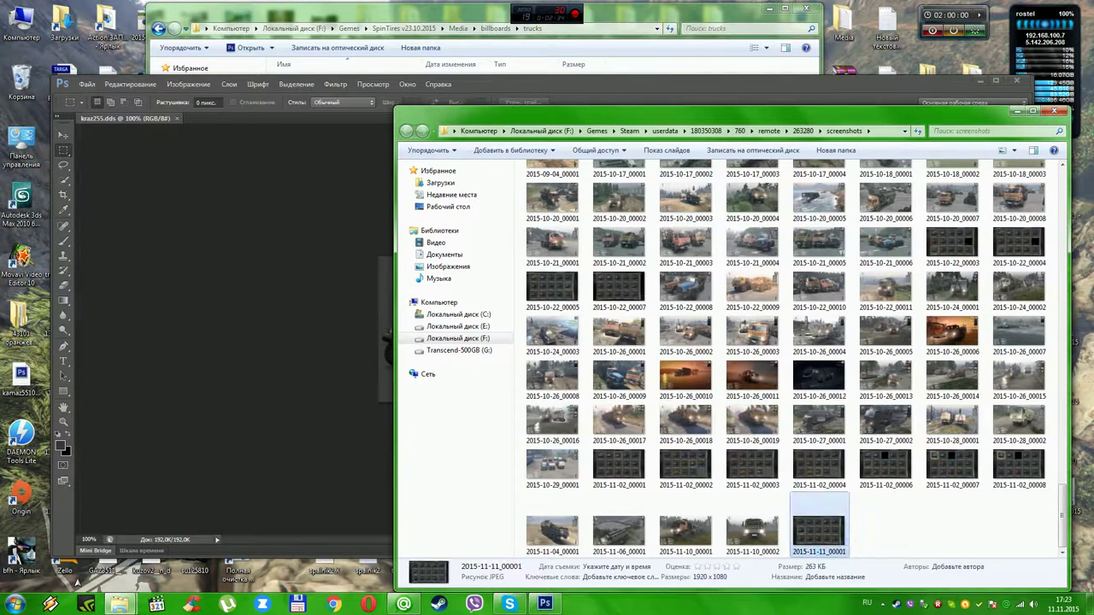
{"action": "right_click", "coordinate": [818, 535]}
{"action": "mouse_move", "coordinate": [870, 355]}
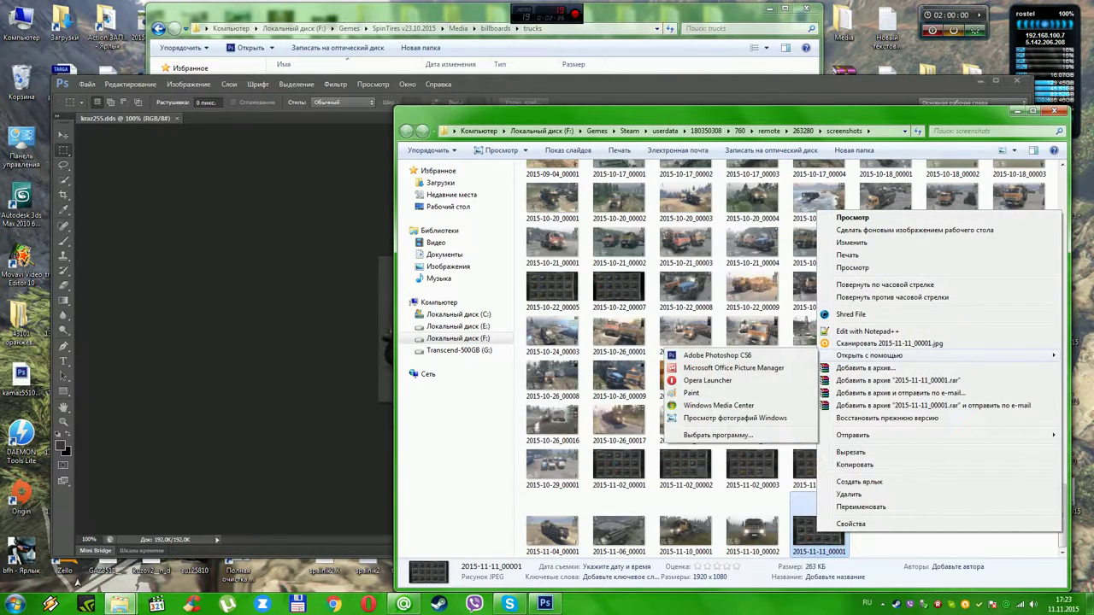
{"action": "left_click", "coordinate": [717, 355]}
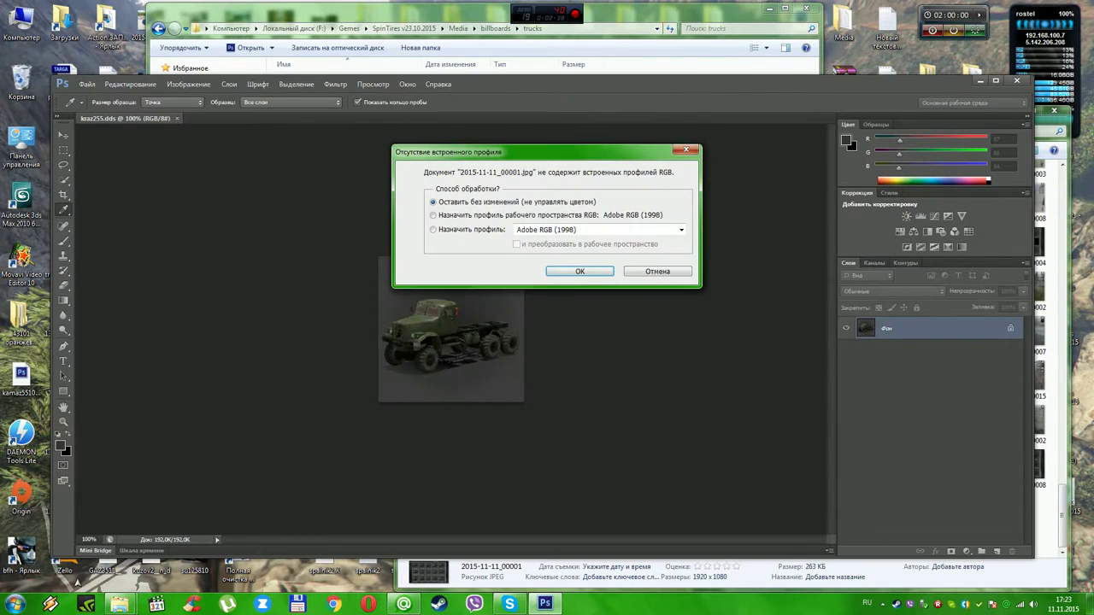
{"action": "left_click", "coordinate": [579, 271]}
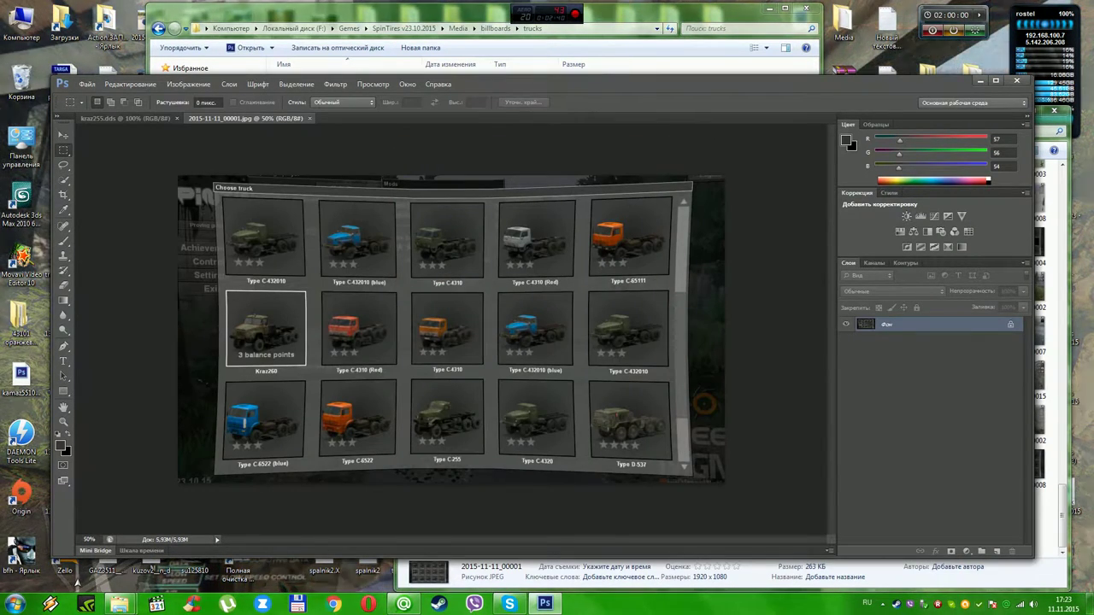
{"action": "left_click", "coordinate": [1049, 120]}
{"action": "left_click", "coordinate": [1055, 111]}
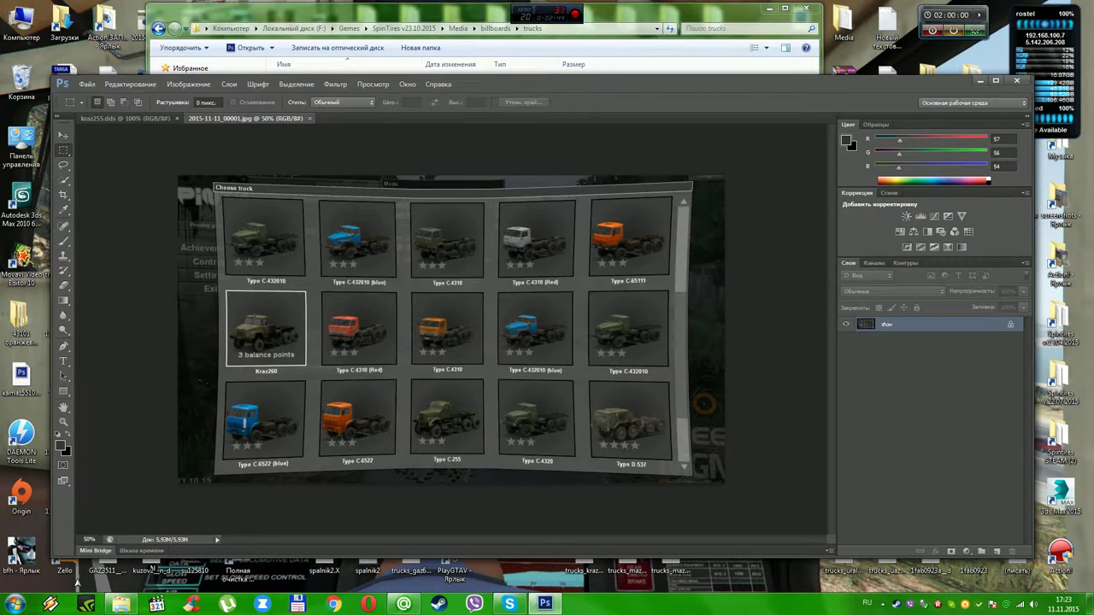
Select the Kraz260 truck picture above its "3 balance points" caption with a rectangular marquee about 9.5 by 5 cm.
{"action": "key", "text": "z"}
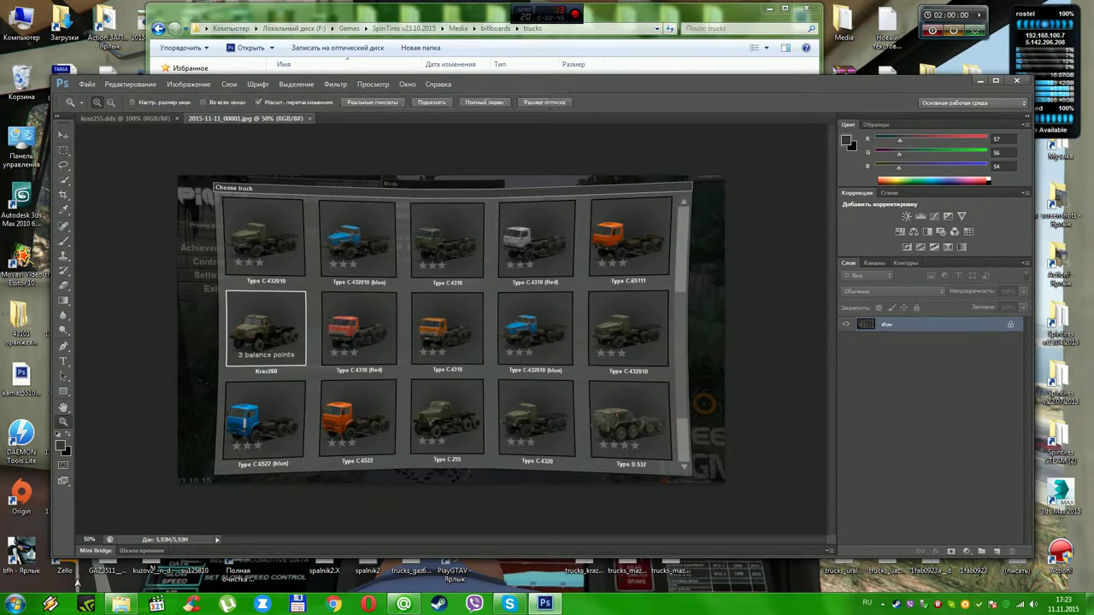
{"action": "left_click", "coordinate": [305, 418]}
{"action": "left_click_drag", "start_coordinate": [511, 539], "coordinate": [447, 539]}
{"action": "left_click", "coordinate": [481, 443]}
{"action": "left_click_drag", "start_coordinate": [484, 443], "coordinate": [506, 443]}
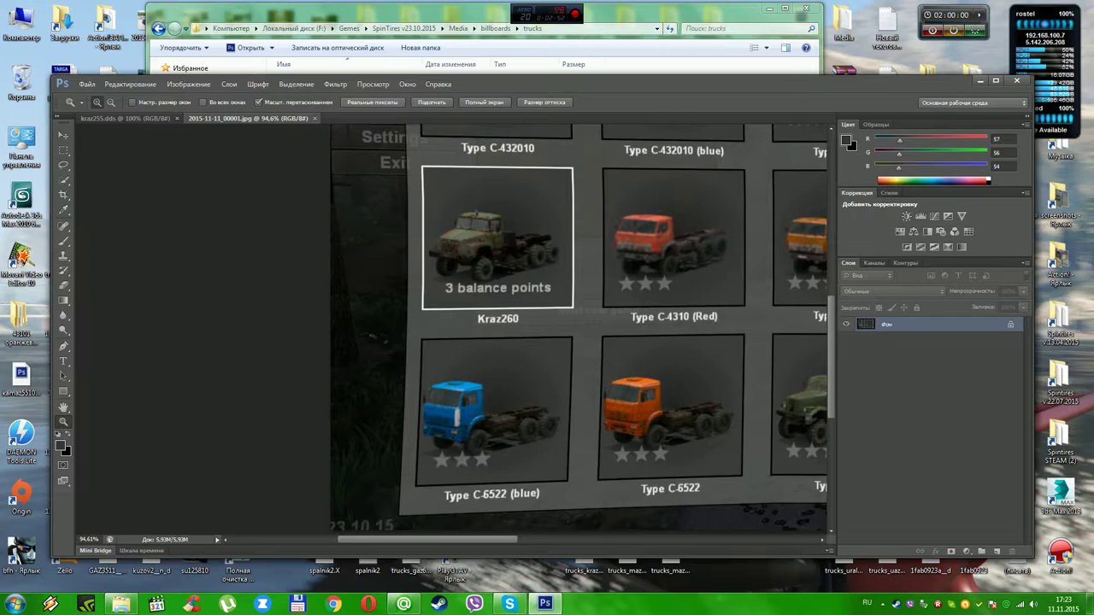
{"action": "left_click", "coordinate": [63, 150]}
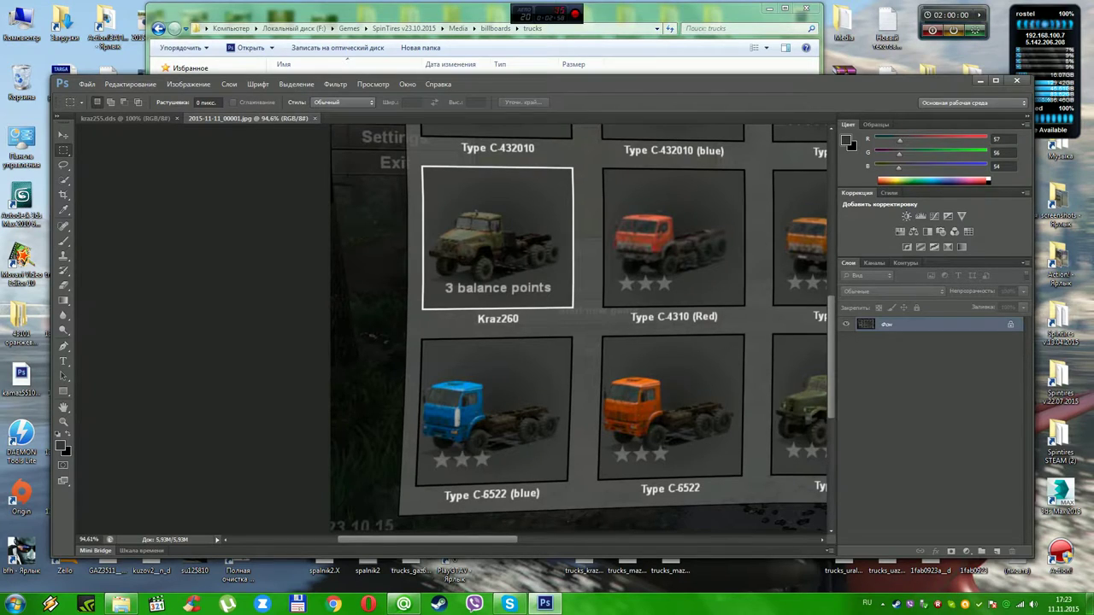
{"action": "left_click_drag", "start_coordinate": [423, 208], "coordinate": [436, 248]}
{"action": "left_click", "coordinate": [437, 248]}
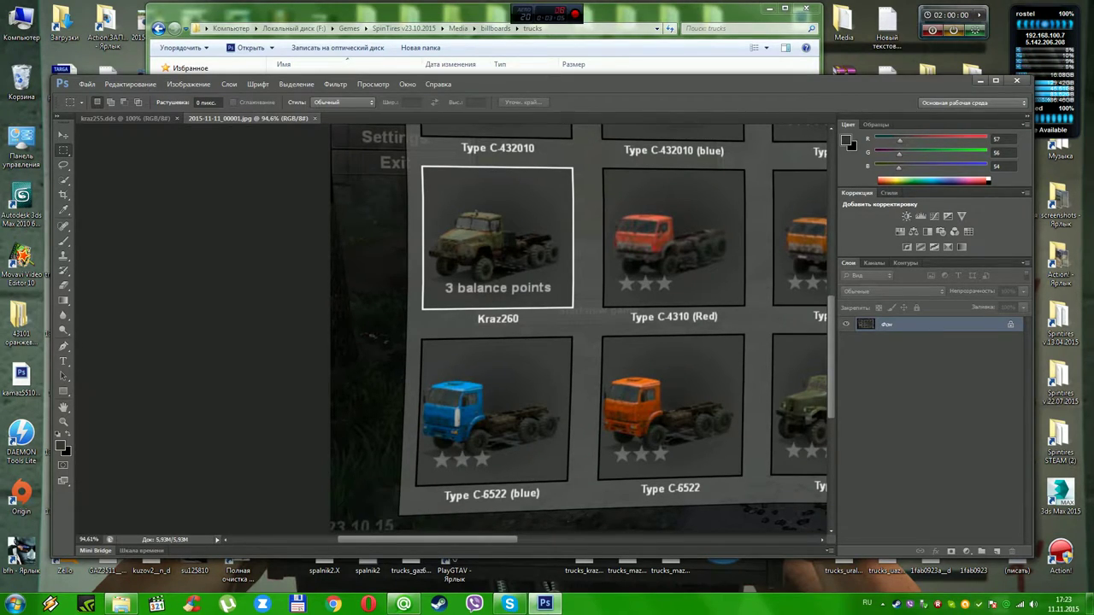
{"action": "left_click_drag", "start_coordinate": [426, 212], "coordinate": [556, 283]}
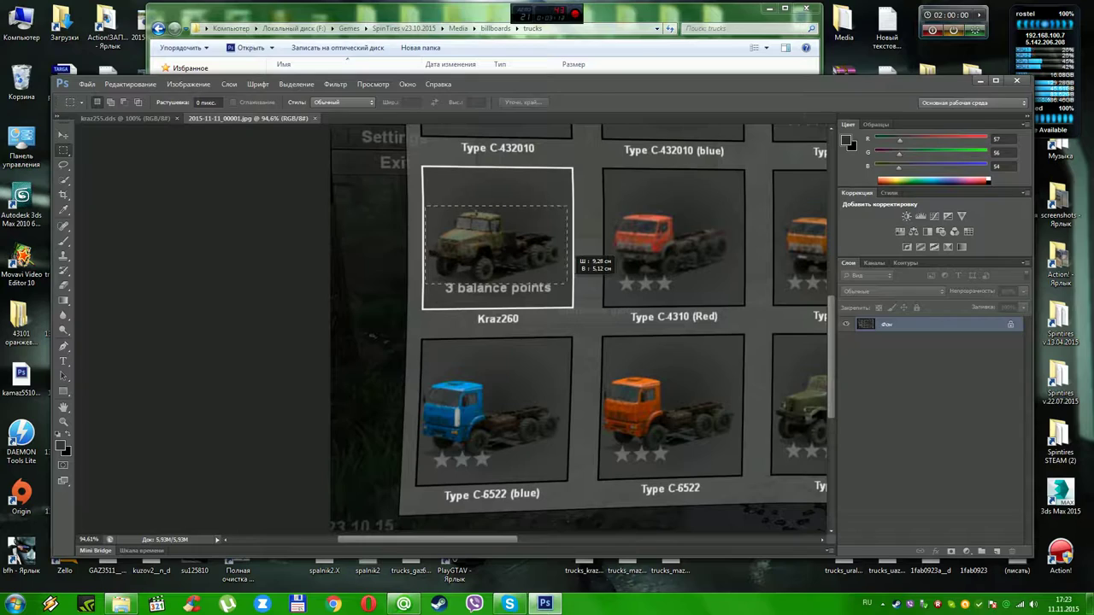
{"action": "left_click_drag", "start_coordinate": [570, 283], "coordinate": [570, 280]}
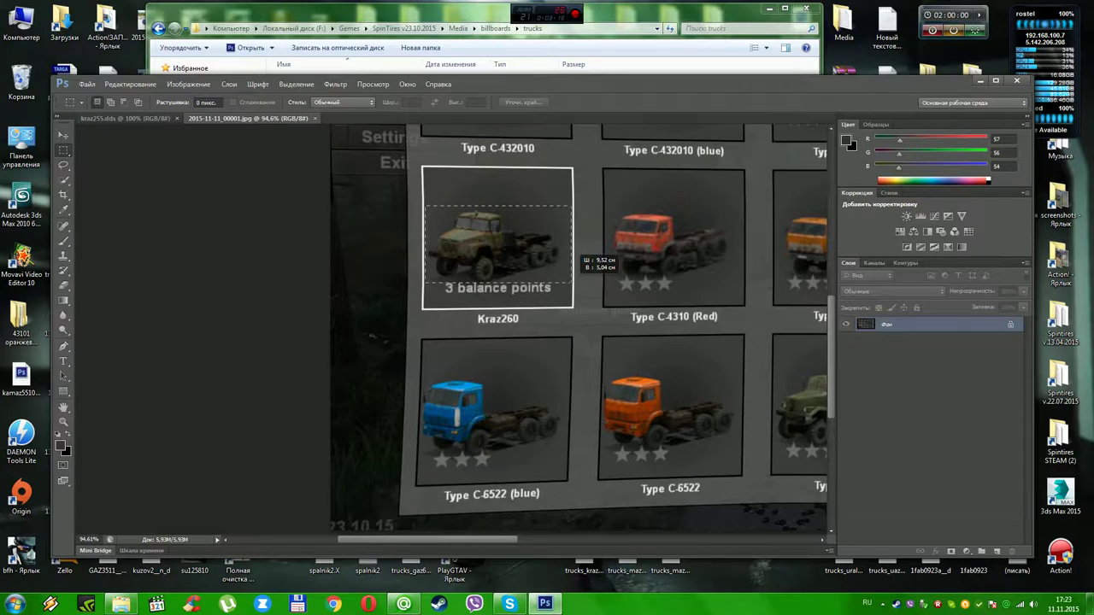
{"action": "left_click_drag", "start_coordinate": [571, 283], "coordinate": [571, 284]}
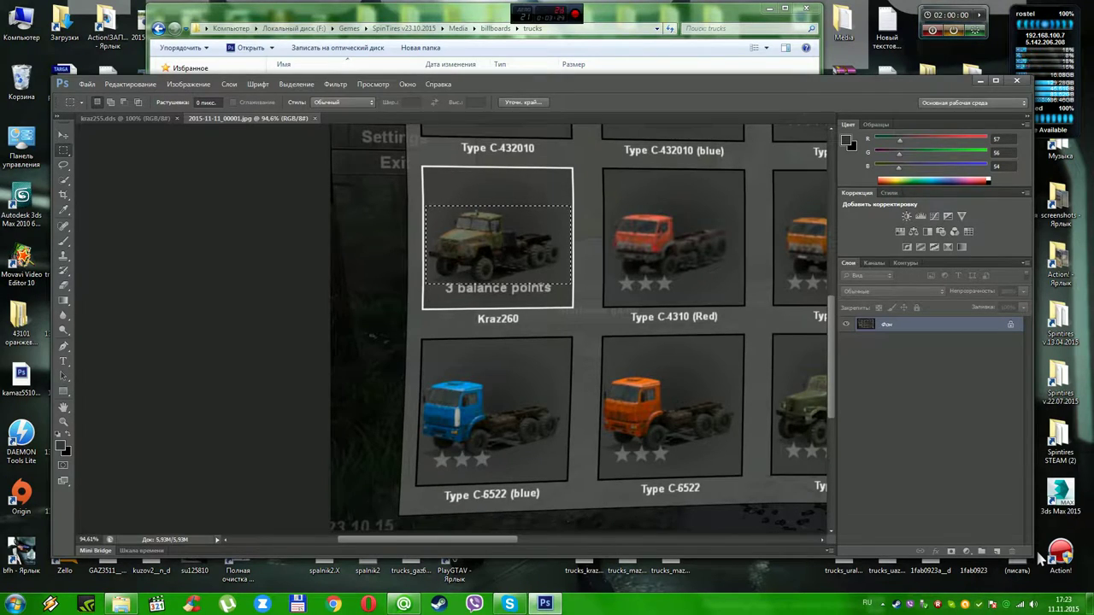
Paste the selected truck picture onto a new layer in kraz255.dds and align it vertically over the old truck.
{"action": "key", "text": "ctrl+Tab"}
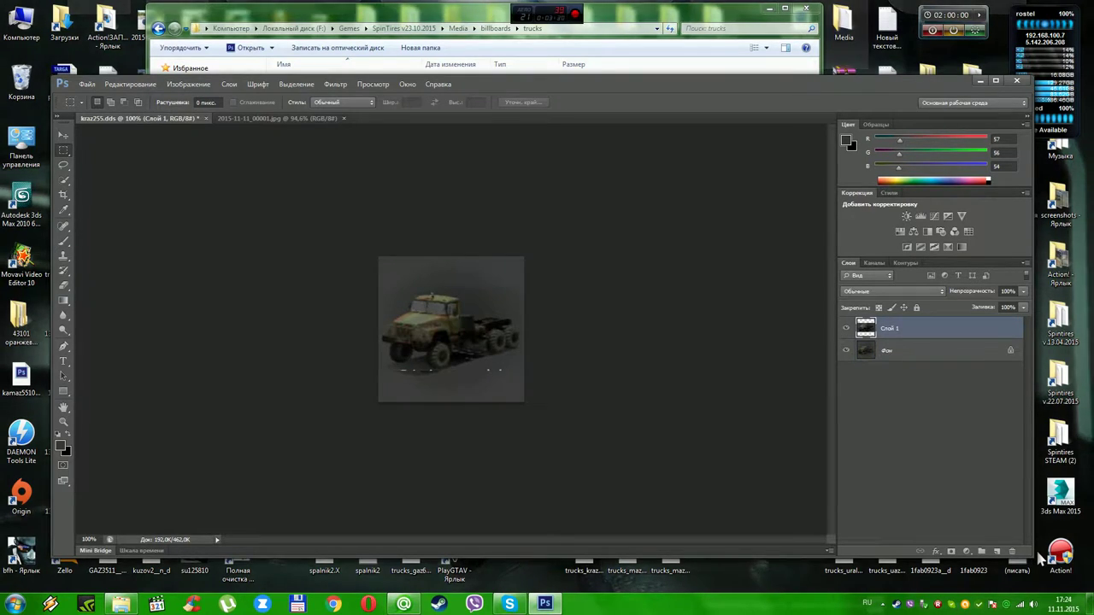
{"action": "key", "text": "v"}
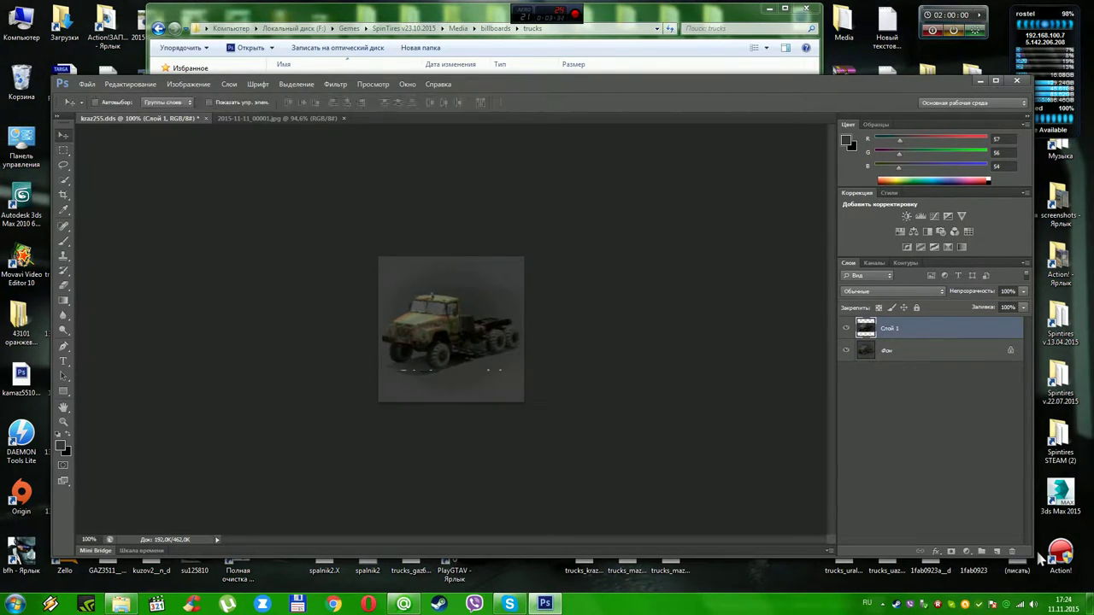
{"action": "key", "text": "Up"}
{"action": "key", "text": "Up"}
{"action": "key", "text": "Up"}
{"action": "key", "text": "Up"}
{"action": "key", "text": "Up"}
{"action": "key", "text": "Up"}
{"action": "key", "text": "Up"}
{"action": "key", "text": "Up"}
{"action": "key", "text": "Up"}
{"action": "key", "text": "Up"}
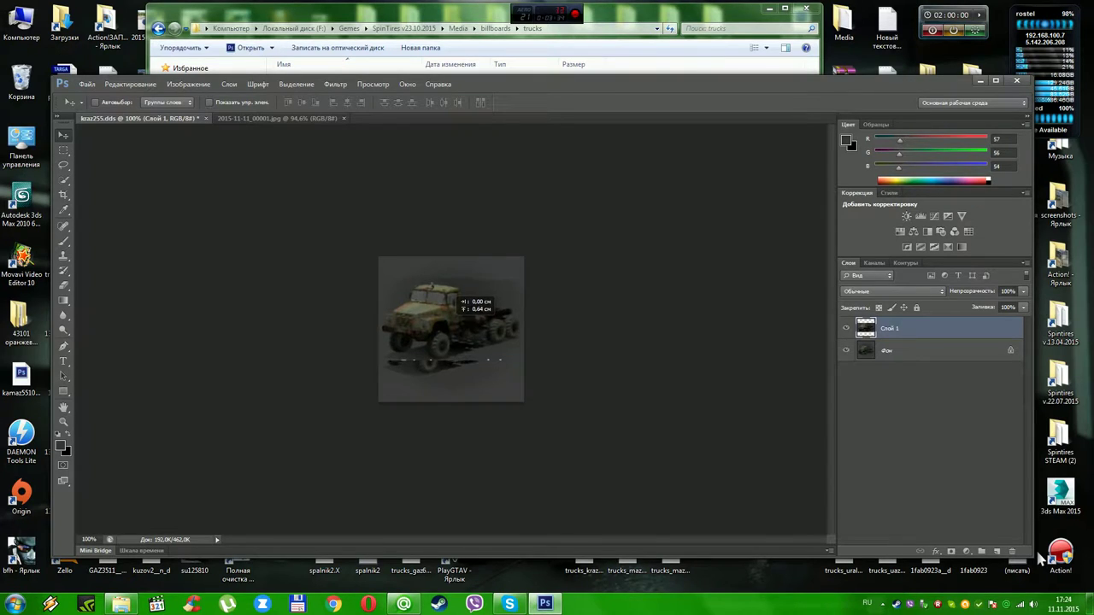
{"action": "key", "text": "Down"}
{"action": "key", "text": "Down"}
{"action": "key", "text": "Down"}
{"action": "key", "text": "Down"}
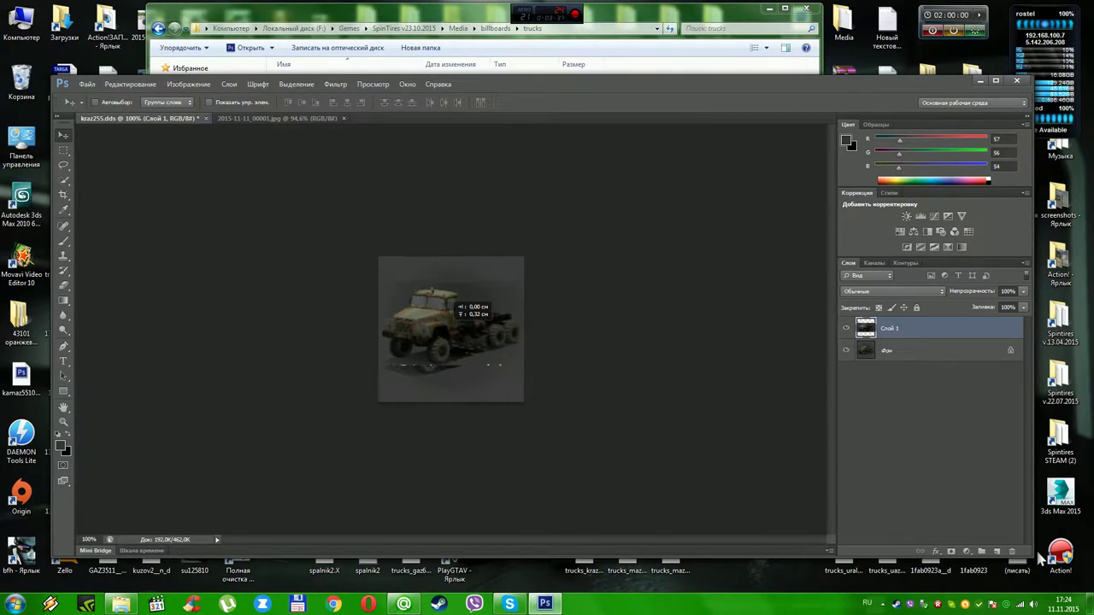
{"action": "key", "text": "Down"}
{"action": "key", "text": "Down"}
{"action": "key", "text": "Down"}
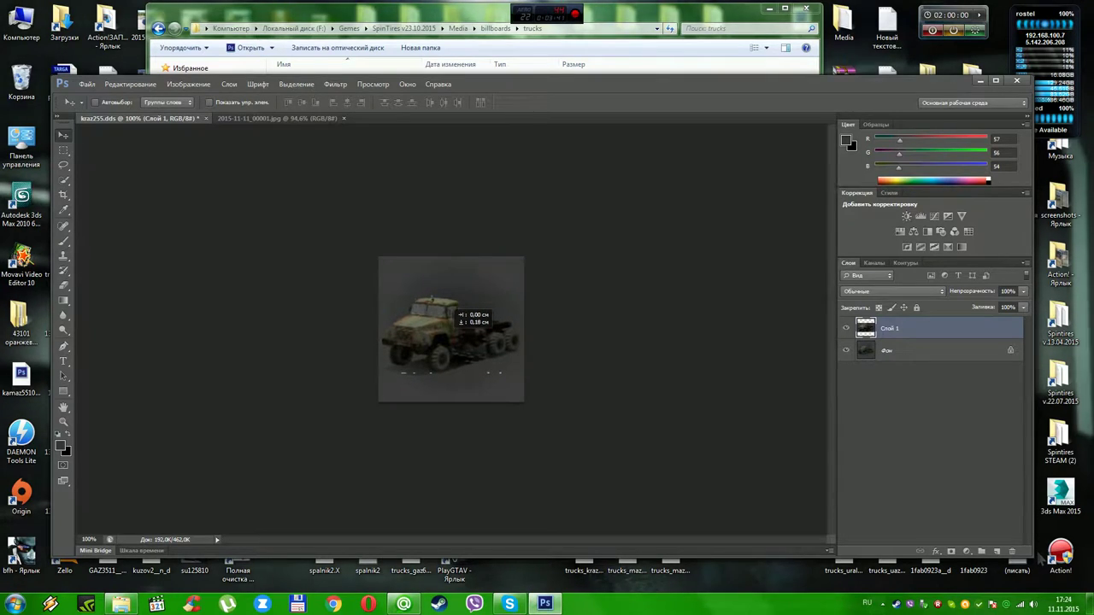
{"action": "key", "text": "Down"}
{"action": "key", "text": "Down"}
{"action": "key", "text": "Down"}
{"action": "key", "text": "Down"}
{"action": "key", "text": "Down"}
{"action": "key", "text": "Down"}
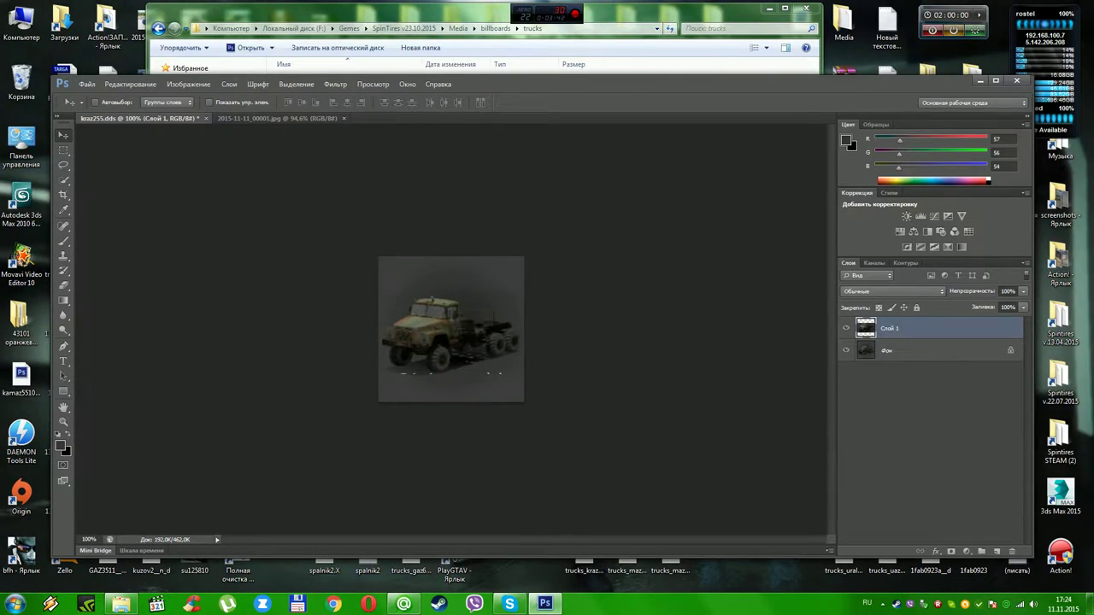
Retouch the white caption remnants beneath the truck on the pasted layer using the History Brush.
{"action": "left_click", "coordinate": [63, 271]}
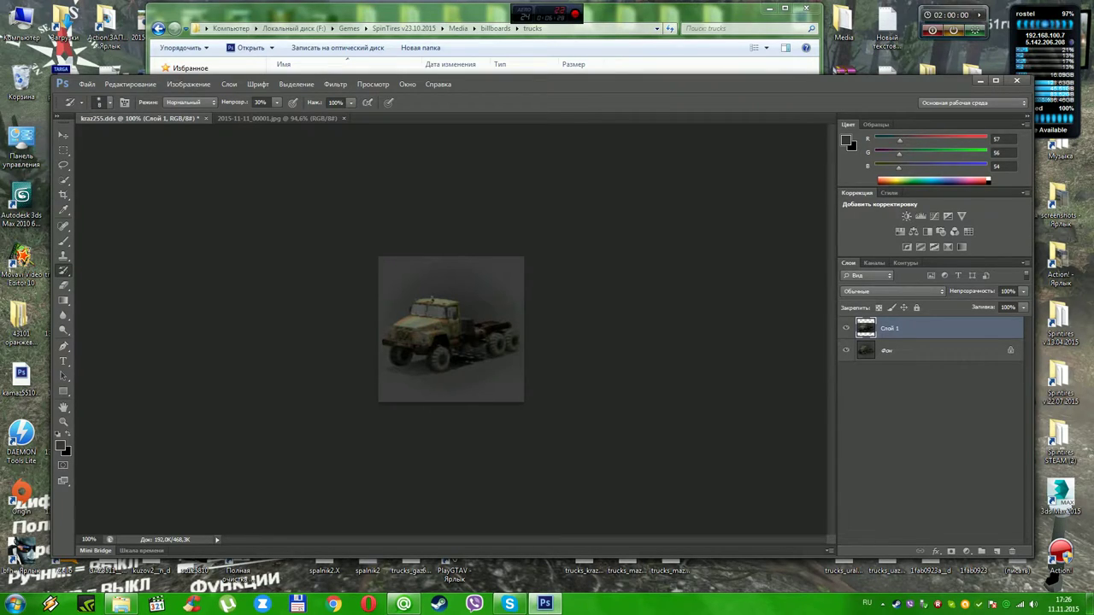
Save the edited picture in the trucks folder as kraz255 in D3D/DDS format.
{"action": "left_click", "coordinate": [87, 84]}
{"action": "key", "text": "Down"}
{"action": "key", "text": "Down"}
{"action": "key", "text": "Down"}
{"action": "key", "text": "Down"}
{"action": "key", "text": "Down"}
{"action": "key", "text": "Down"}
{"action": "key", "text": "Down"}
{"action": "key", "text": "Down"}
{"action": "key", "text": "Down"}
{"action": "key", "text": "Down"}
{"action": "key", "text": "Down"}
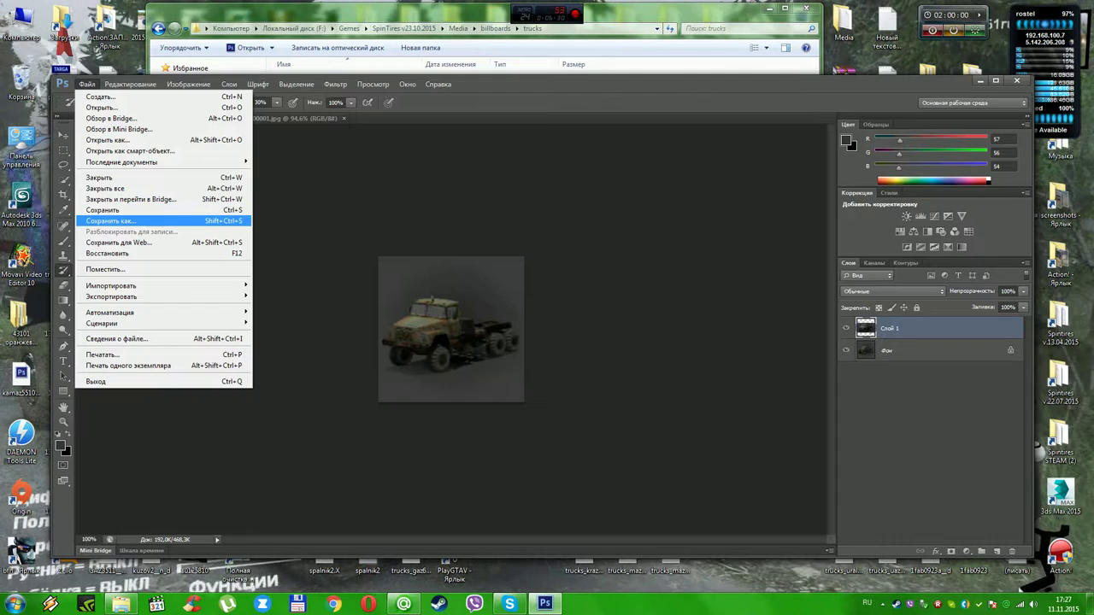
{"action": "key", "text": "Return"}
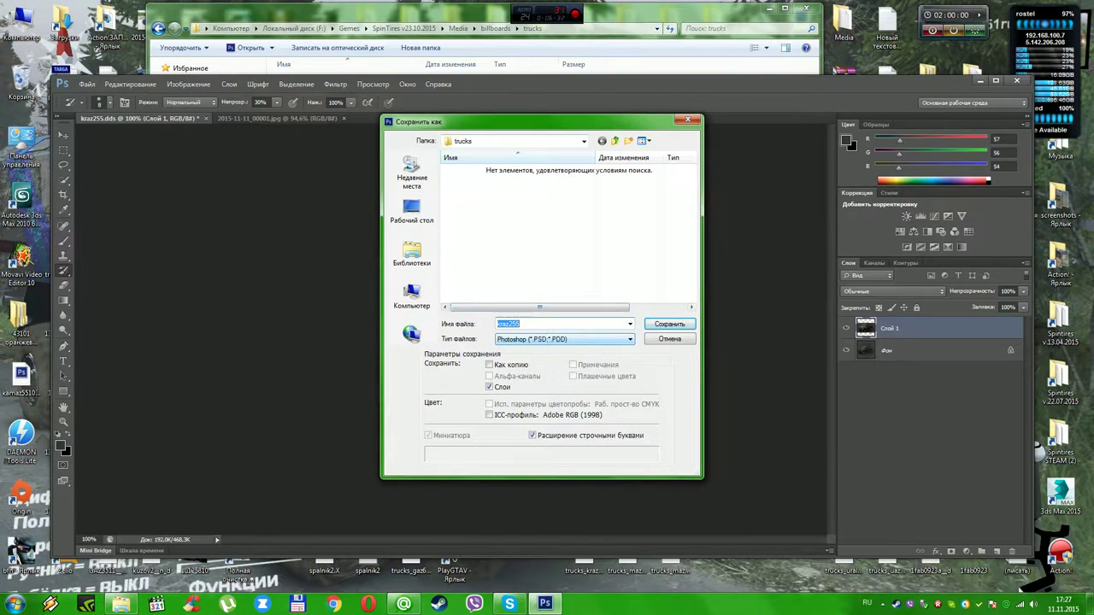
{"action": "left_click", "coordinate": [565, 339]}
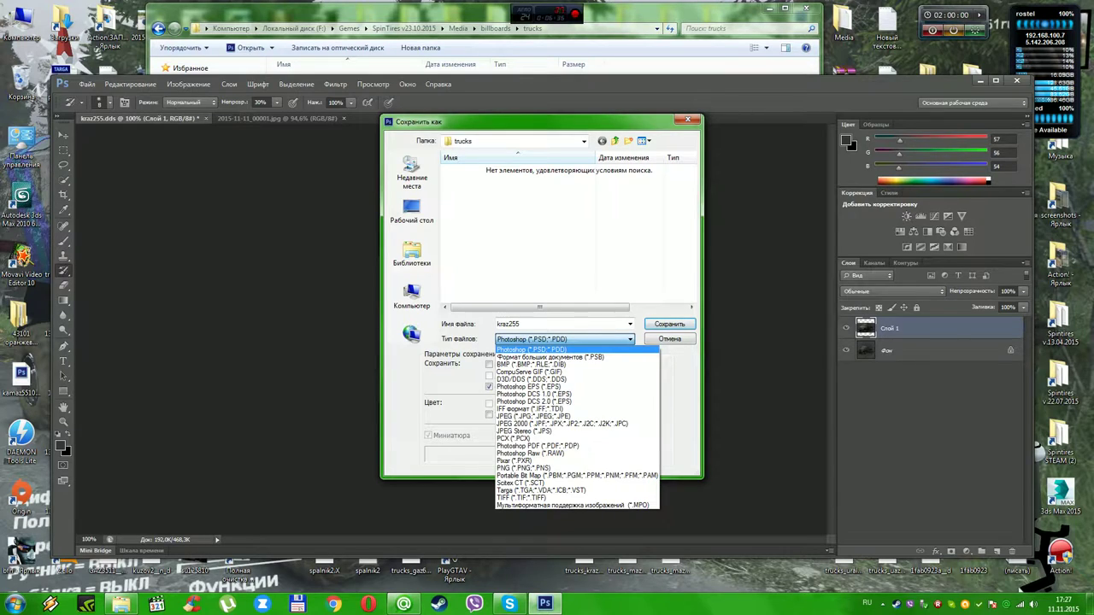
{"action": "key", "text": "Escape"}
{"action": "key", "text": "shift+Tab"}
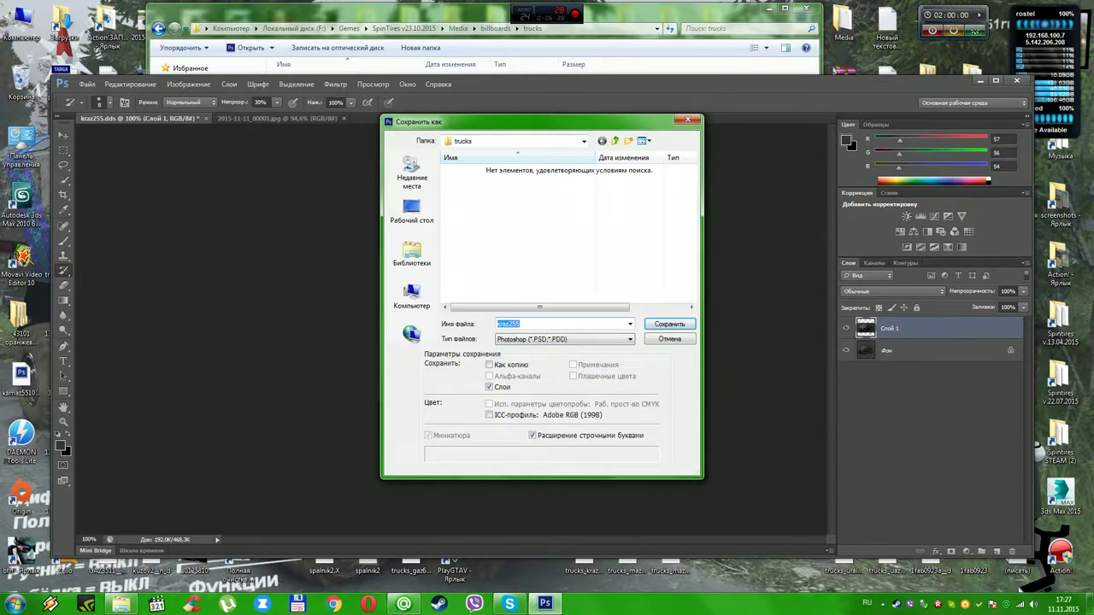
{"action": "key", "text": "End"}
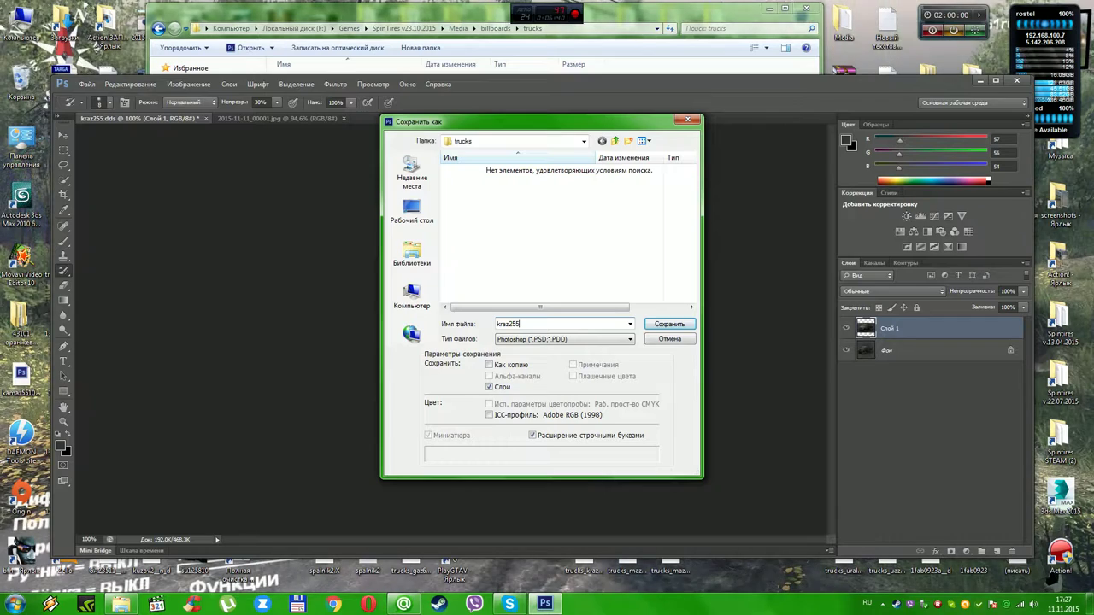
{"action": "left_click", "coordinate": [566, 339]}
{"action": "key", "text": "Up"}
{"action": "key", "text": "Up"}
{"action": "key", "text": "Up"}
{"action": "key", "text": "Up"}
{"action": "key", "text": "Up"}
{"action": "key", "text": "Up"}
{"action": "key", "text": "Up"}
{"action": "key", "text": "Up"}
{"action": "key", "text": "Up"}
{"action": "key", "text": "Return"}
{"action": "key", "text": "Return"}
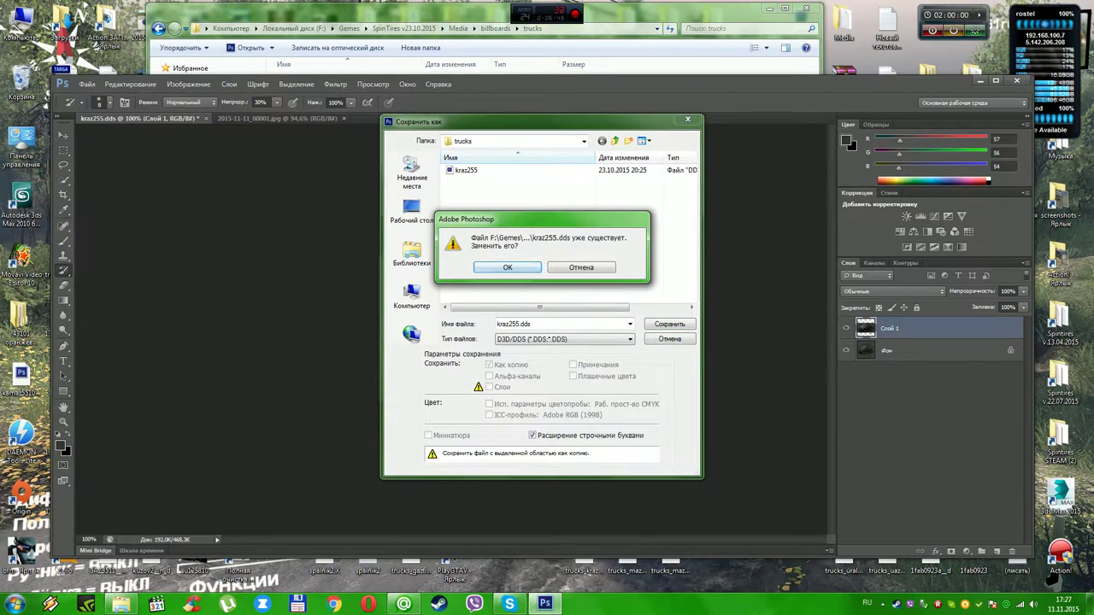
Replace the existing kraz255.dds and save it as DXT1 RGB 4 bpp without alpha, generating MIP maps.
{"action": "key", "text": "Return"}
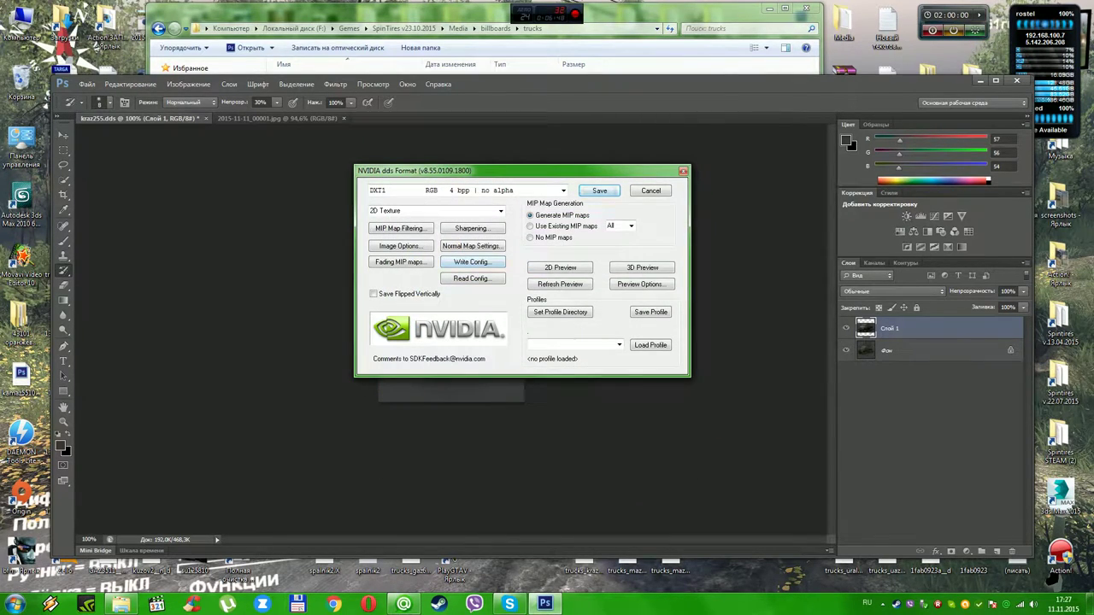
{"action": "key", "text": "Return"}
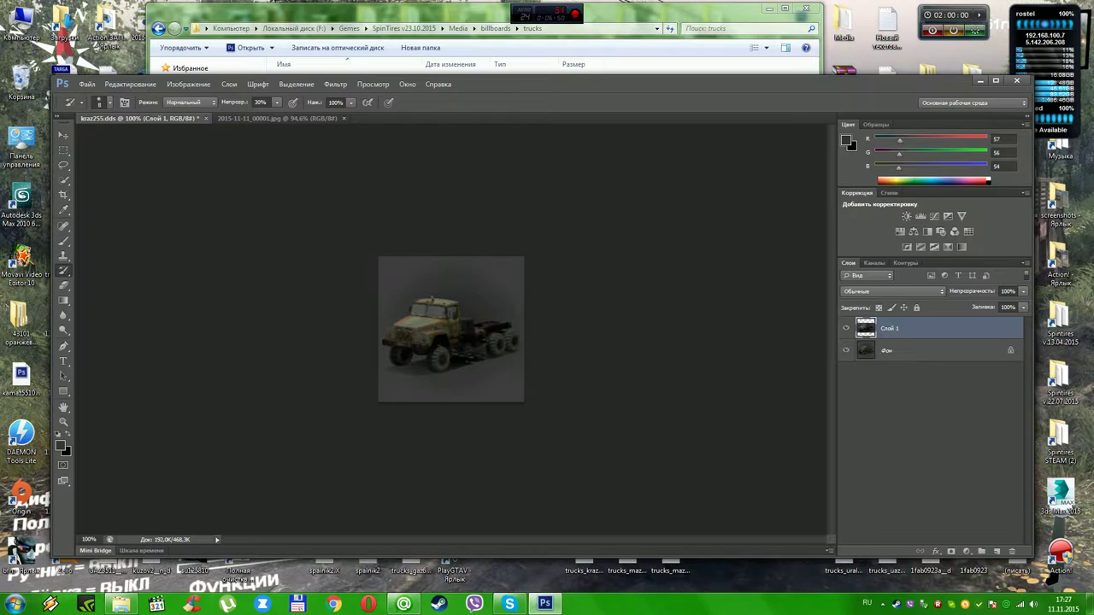
{"action": "key", "text": "v"}
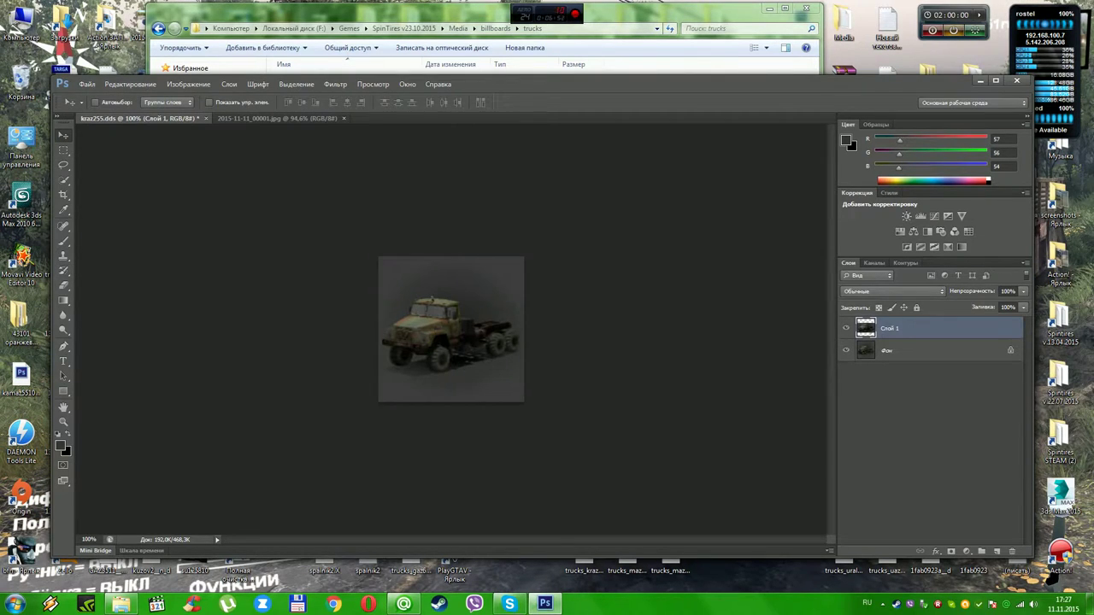
Go to the Media/classes/trucks folder and copy the name of the Kraz260 XML file without changing it.
{"action": "left_click", "coordinate": [980, 80]}
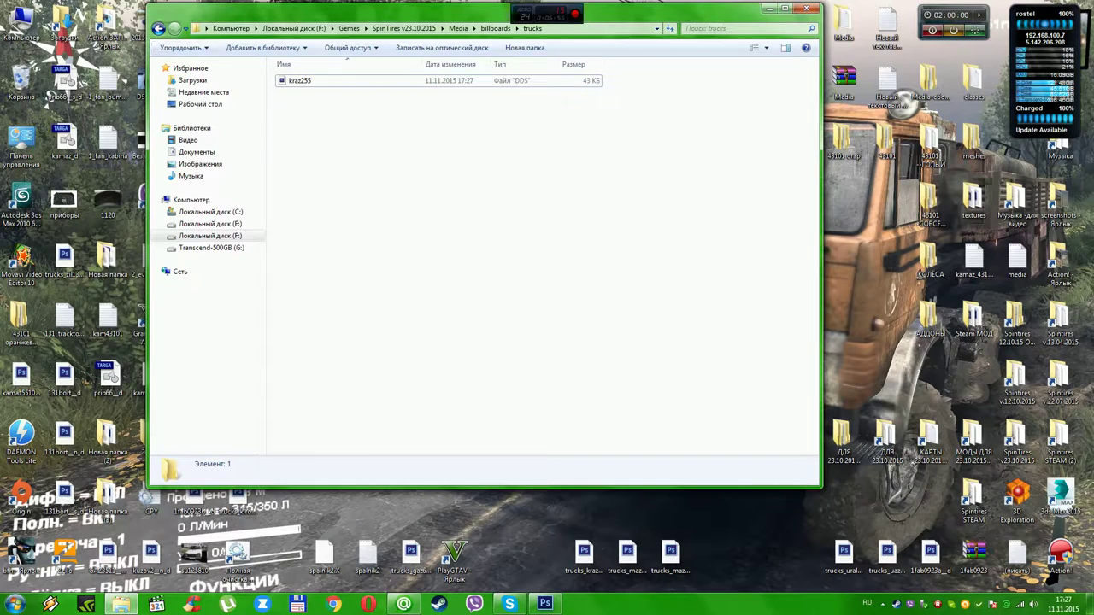
{"action": "left_click", "coordinate": [158, 28]}
{"action": "left_click", "coordinate": [158, 28]}
{"action": "left_click", "coordinate": [299, 93]}
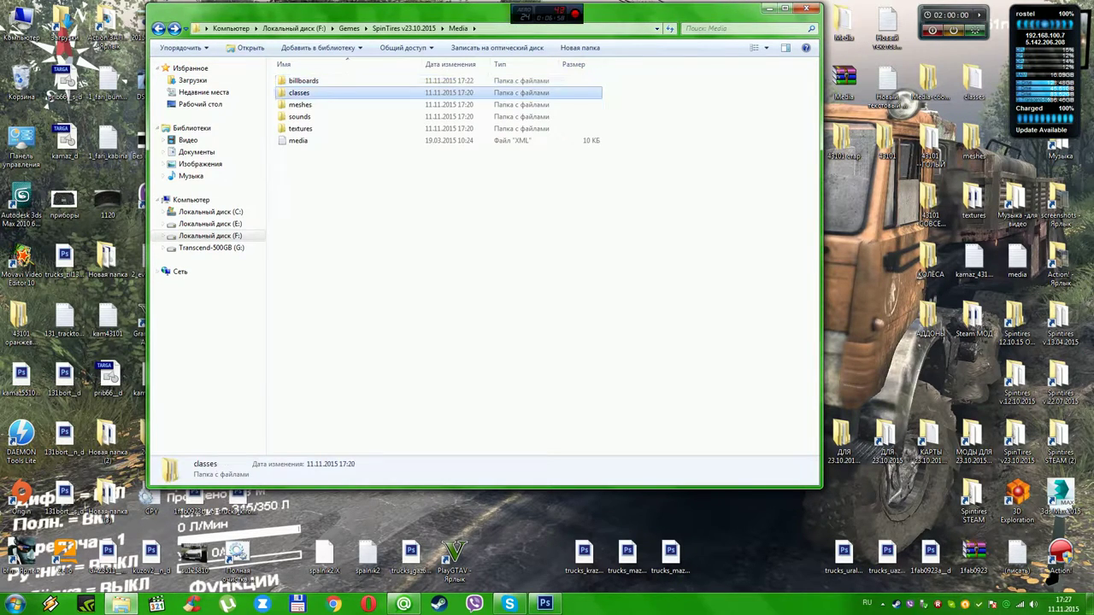
{"action": "key", "text": "Return"}
{"action": "key", "text": "Down"}
{"action": "key", "text": "Return"}
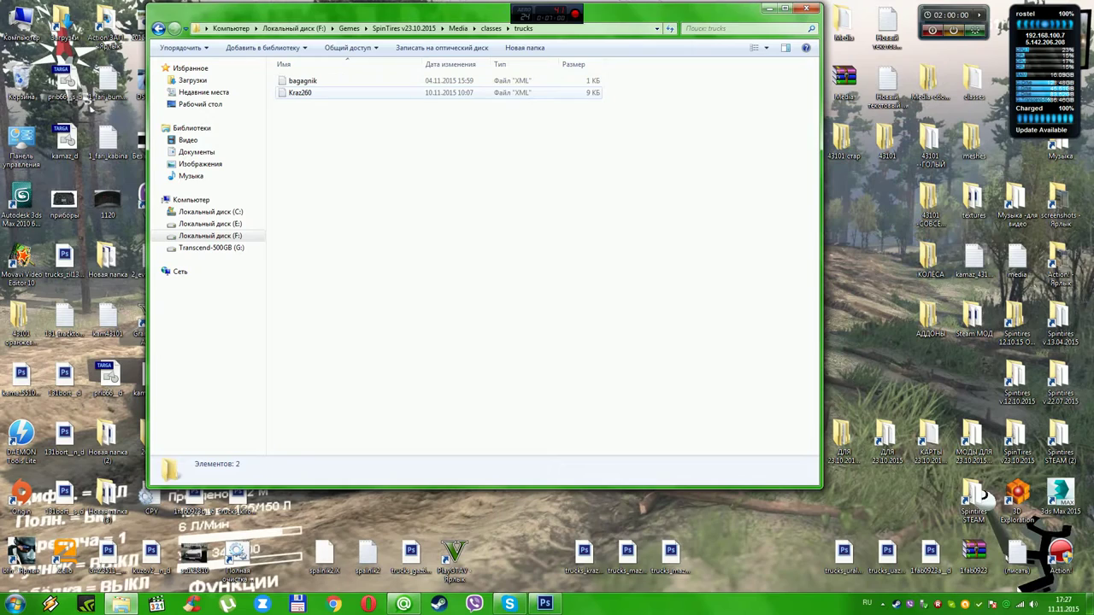
{"action": "key", "text": "Down"}
{"action": "key", "text": "F2"}
{"action": "right_click", "coordinate": [305, 93]}
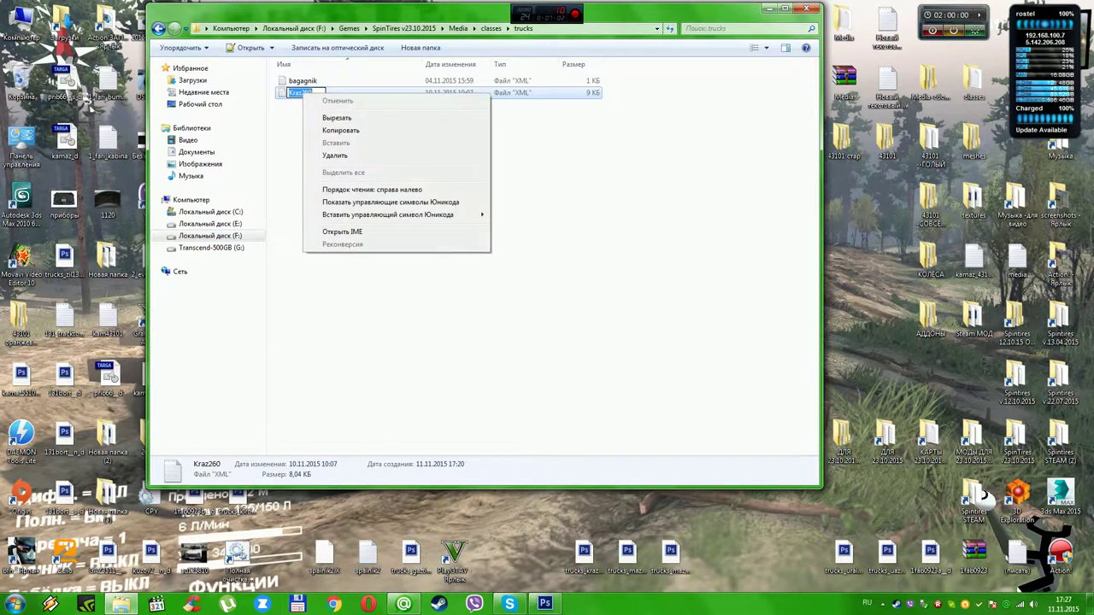
{"action": "left_click", "coordinate": [340, 130]}
{"action": "key", "text": "Escape"}
Rename the kraz255 DDS picture in the Media/billboards/trucks folder to Kraz260 using the copied name.
{"action": "key", "text": "BackSpace"}
{"action": "key", "text": "BackSpace"}
{"action": "key", "text": "Up"}
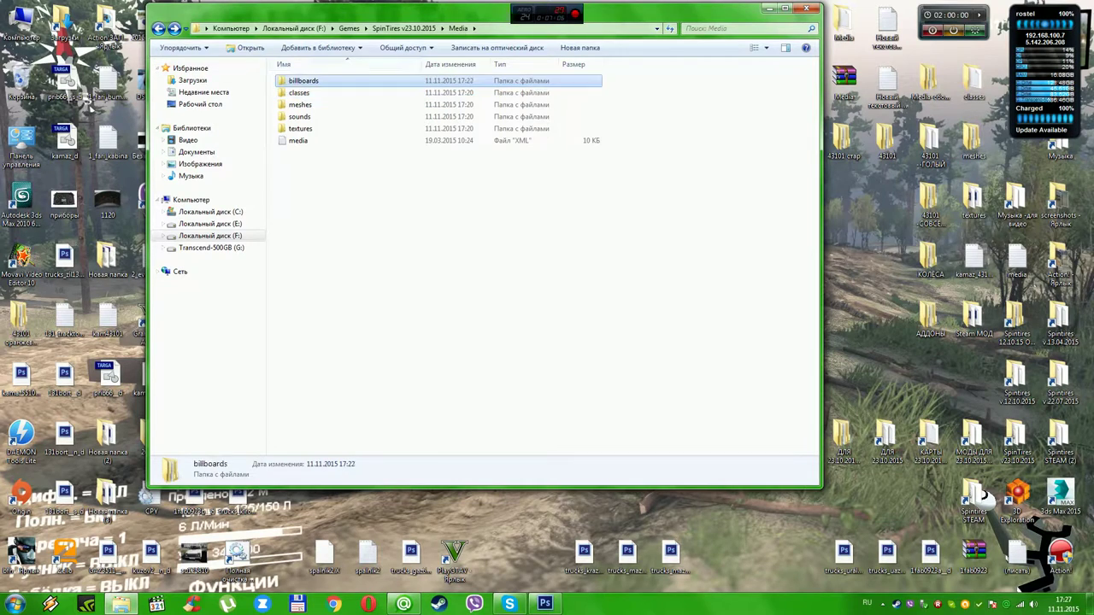
{"action": "key", "text": "Return"}
{"action": "key", "text": "Down"}
{"action": "key", "text": "Return"}
{"action": "key", "text": "Down"}
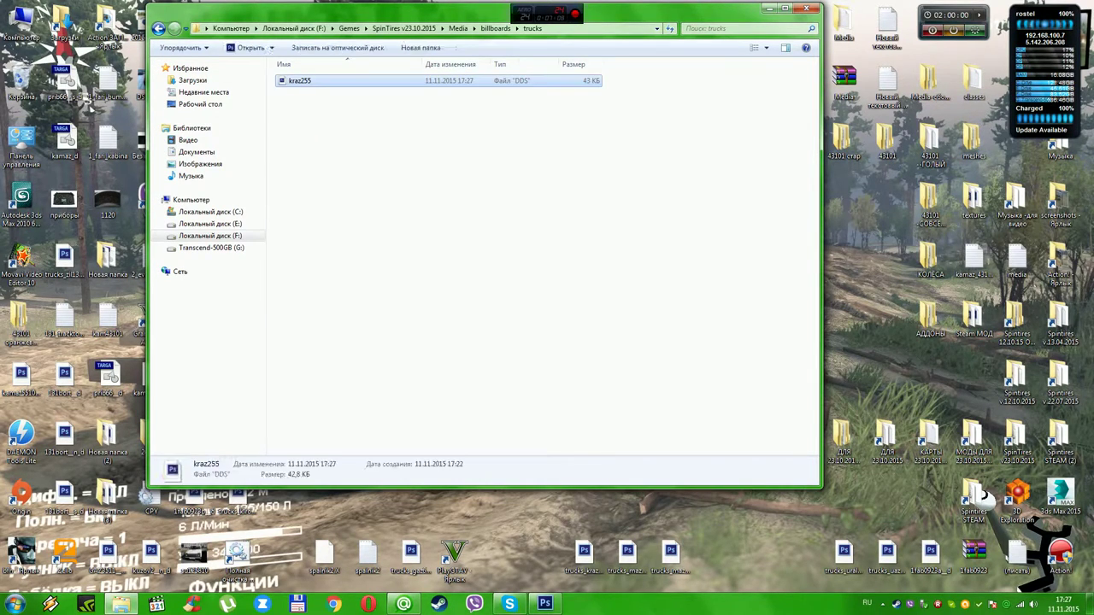
{"action": "key", "text": "F2"}
{"action": "key", "text": "Menu"}
{"action": "key", "text": "Down"}
{"action": "key", "text": "Down"}
{"action": "key", "text": "Down"}
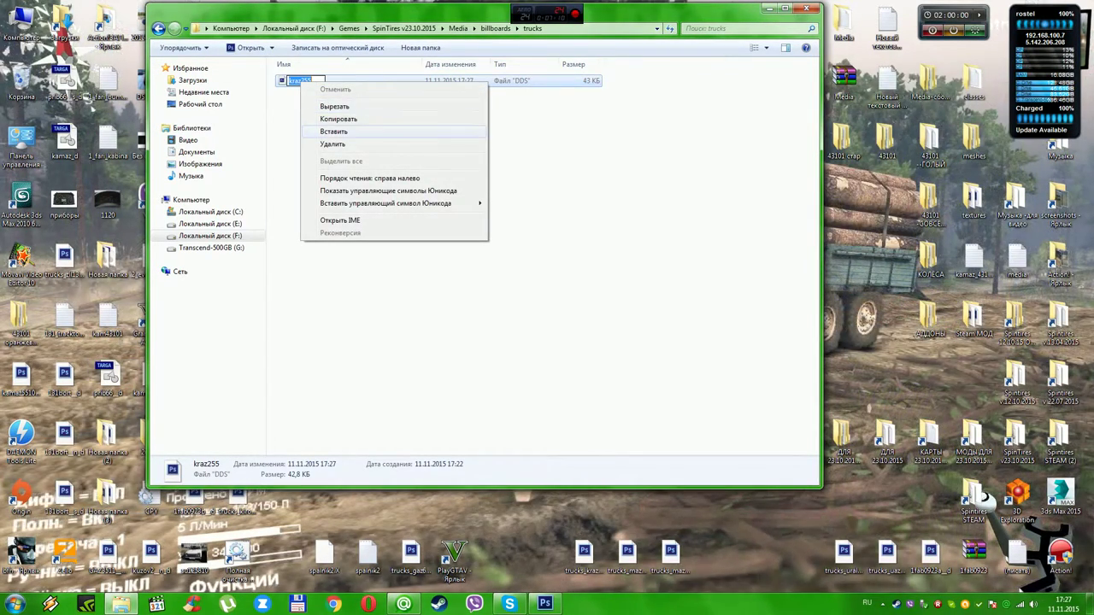
{"action": "key", "text": "Return"}
{"action": "key", "text": "Return"}
Open Kraz260.dds in Photoshop using default sizes to check the saved picture, and close it again.
{"action": "key", "text": "Down"}
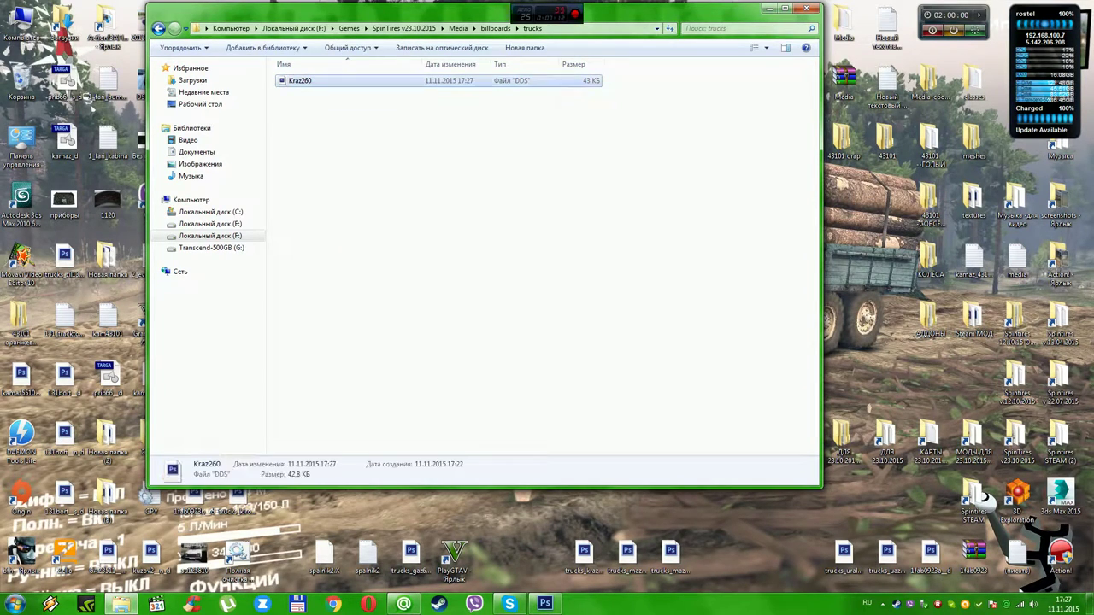
{"action": "key", "text": "Return"}
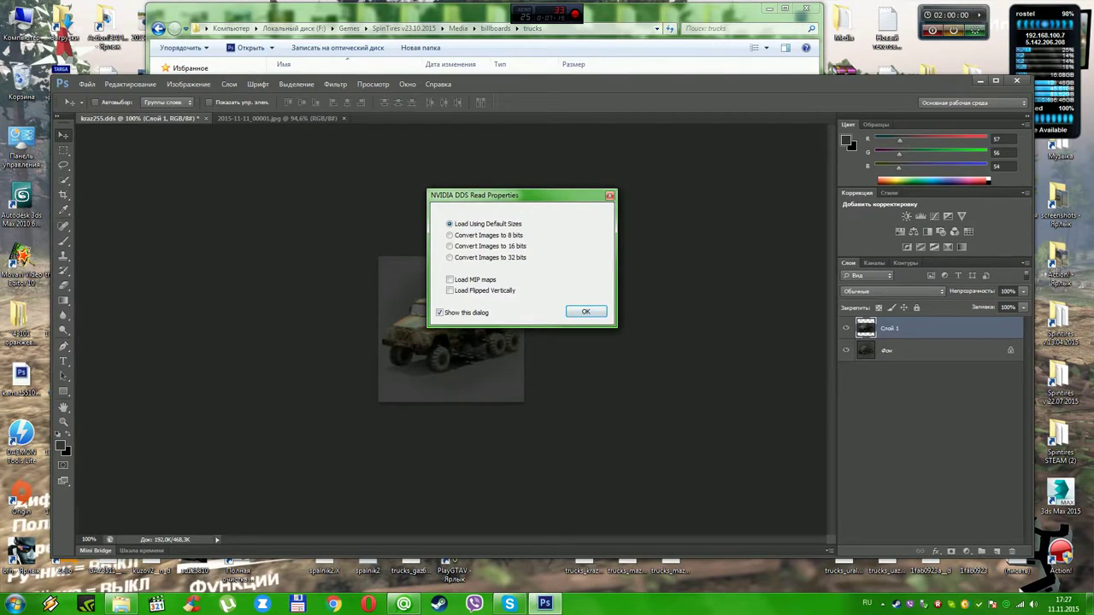
{"action": "key", "text": "Return"}
{"action": "key", "text": "Return"}
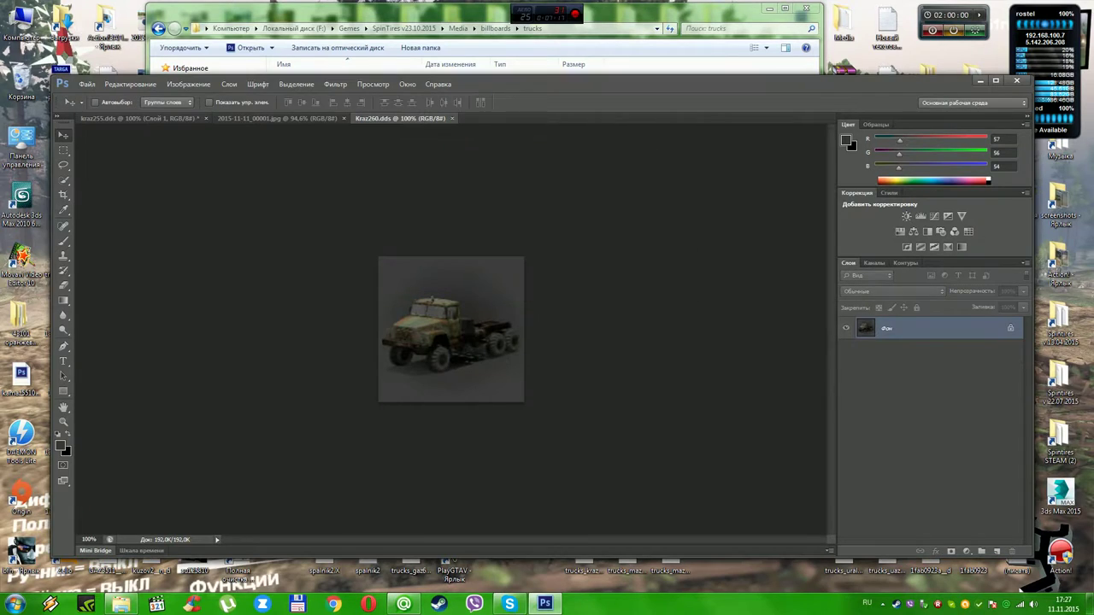
{"action": "left_click", "coordinate": [452, 119]}
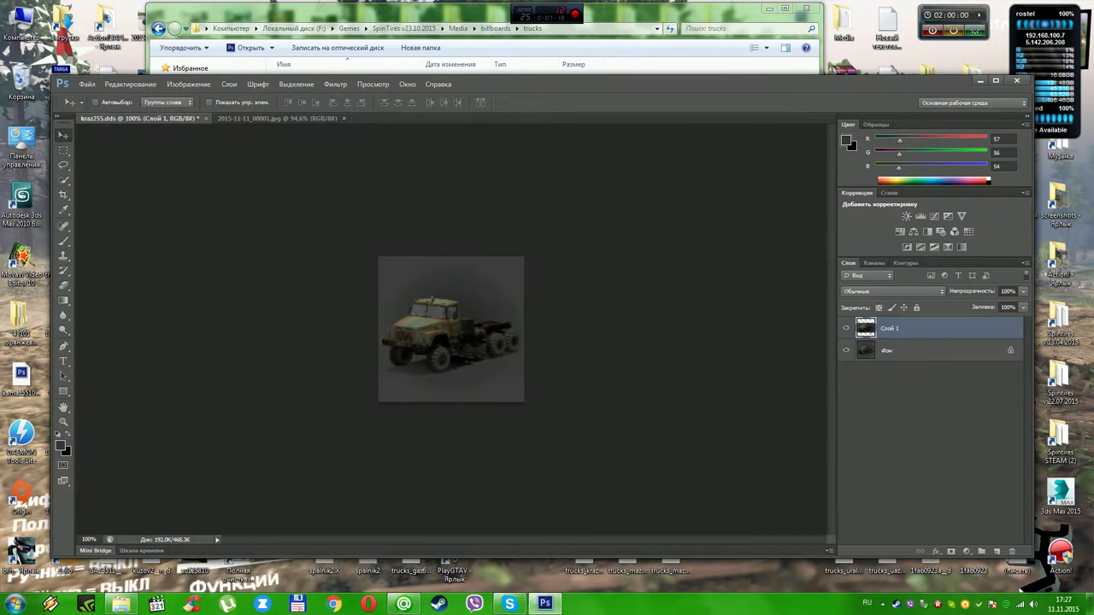
Close the screenshot image and kraz255.dds without saving changes, and quit Photoshop.
{"action": "left_click", "coordinate": [343, 118]}
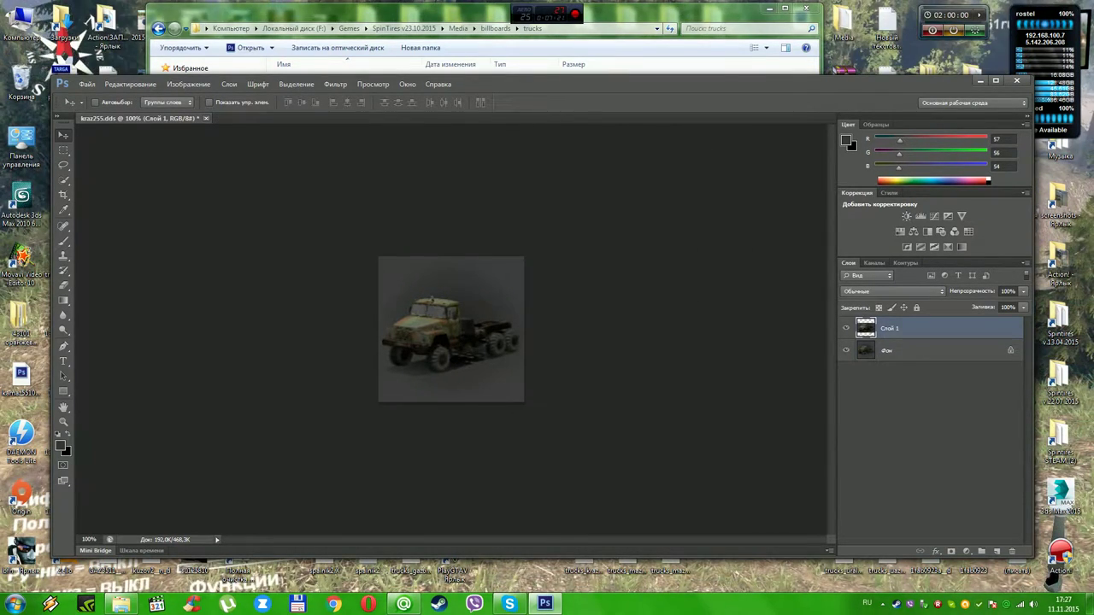
{"action": "left_click", "coordinate": [206, 119]}
{"action": "left_click", "coordinate": [582, 267]}
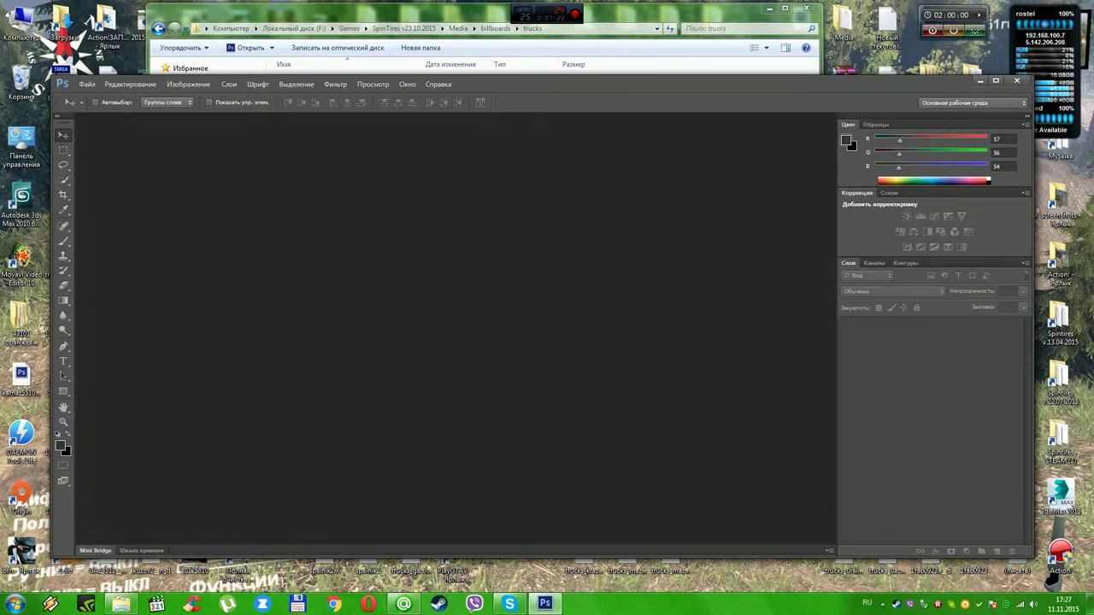
{"action": "left_click", "coordinate": [1018, 80]}
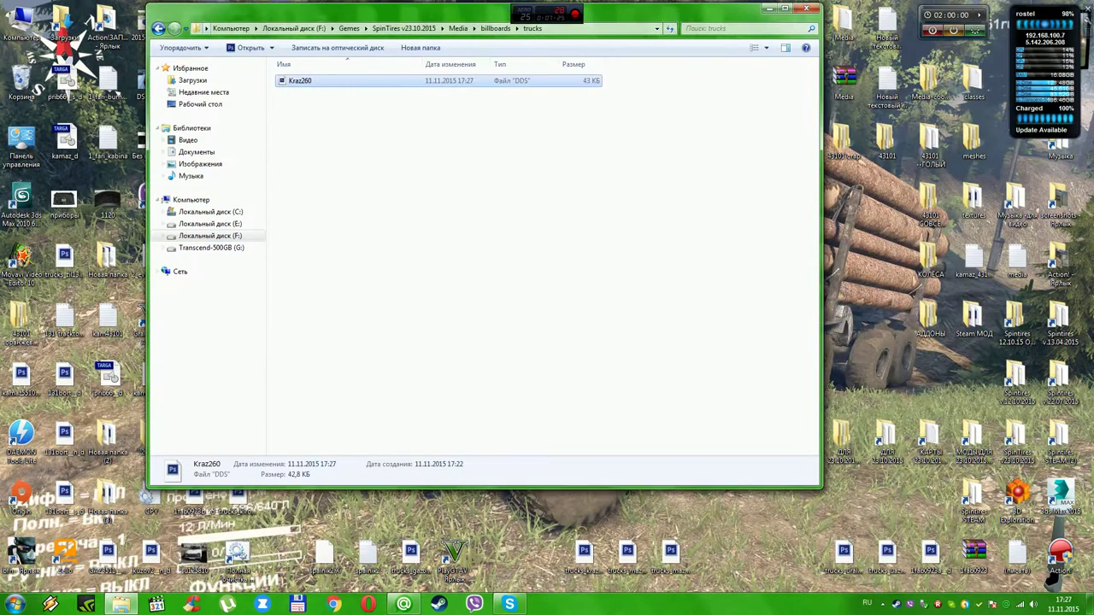
Go back to the SpinTires v23.10.2015 folder and run the cache-cleaning batch file Полная очистка КЕША SpinTires.
{"action": "left_click", "coordinate": [159, 28]}
{"action": "key", "text": "BackSpace"}
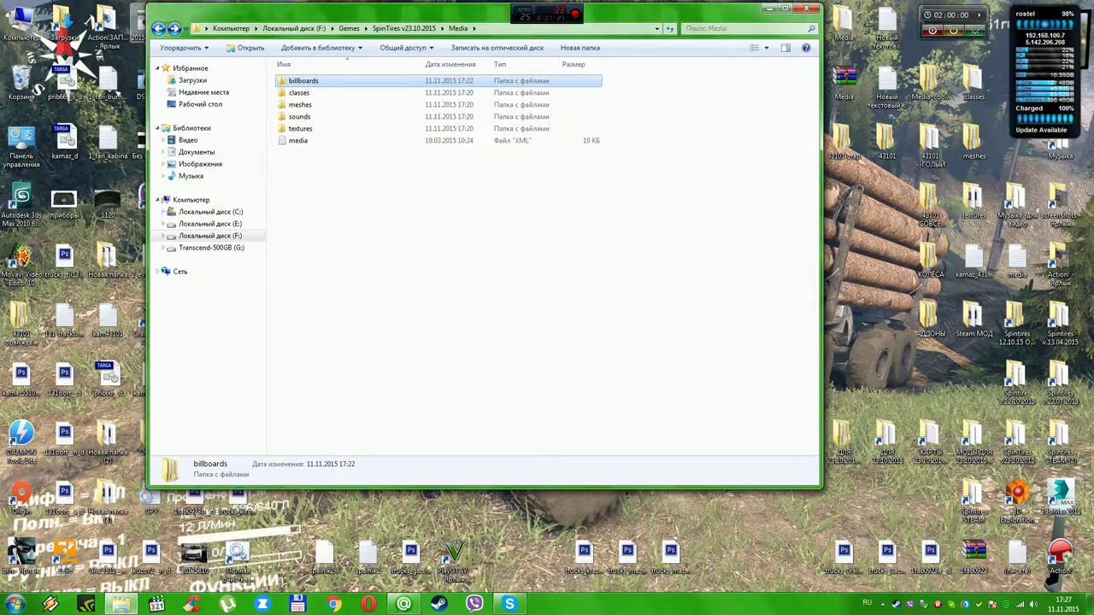
{"action": "key", "text": "BackSpace"}
{"action": "double_click", "coordinate": [342, 212]}
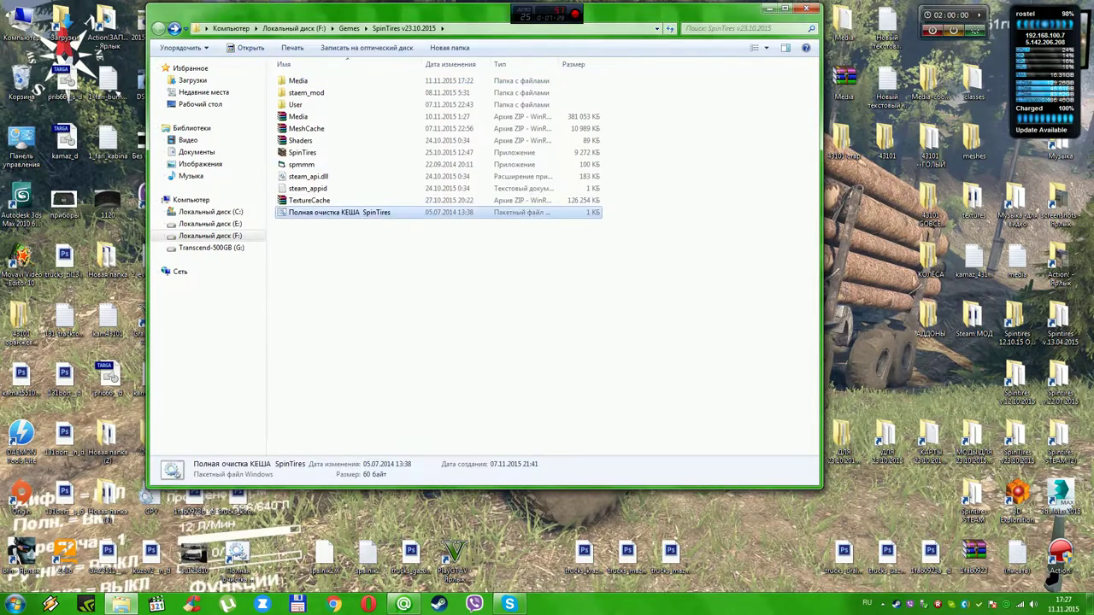
Launch SpinTires from the game folder and allow the program to run despite the unknown publisher.
{"action": "double_click", "coordinate": [310, 152]}
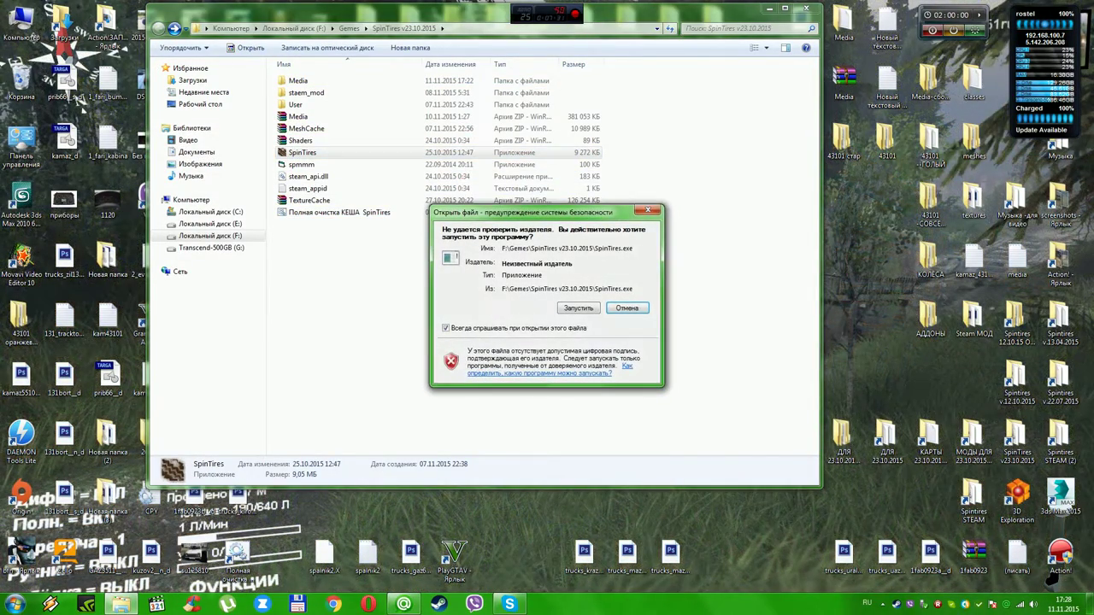
{"action": "left_click", "coordinate": [579, 308]}
{"action": "key", "text": "Return"}
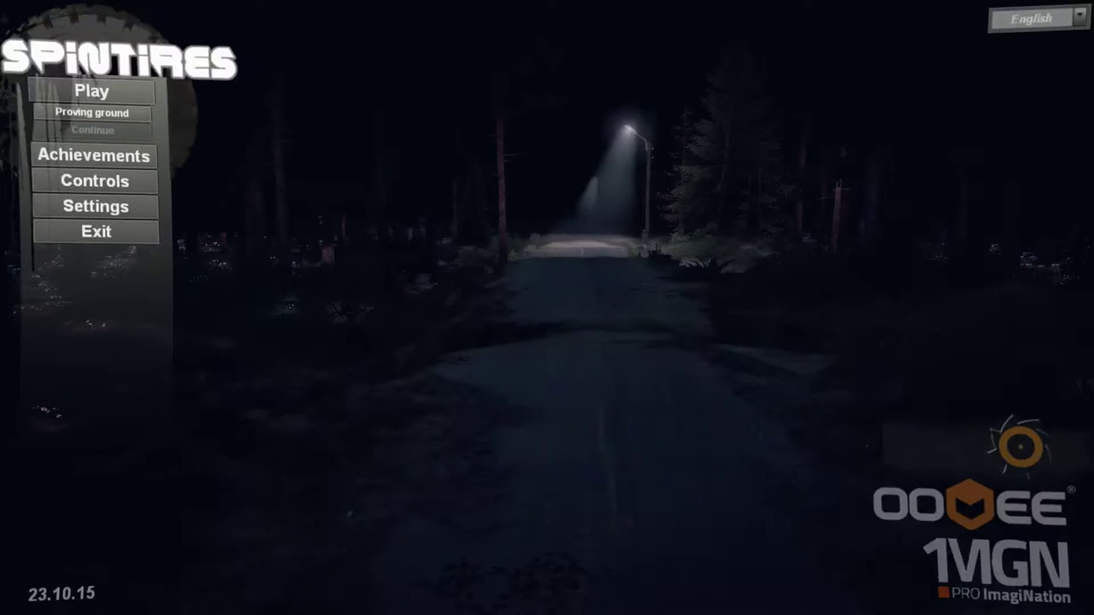
Pick the Kraz260 in the truck chooser and start a new single-player game on The River map in Casual mode.
{"action": "left_click", "coordinate": [1041, 18]}
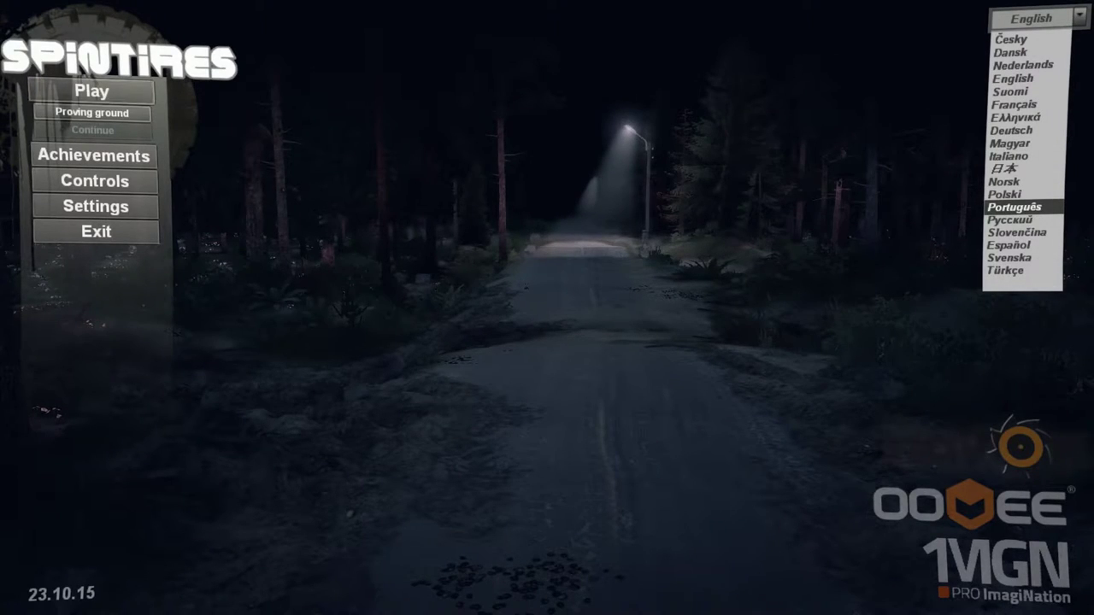
{"action": "left_click", "coordinate": [91, 91]}
{"action": "left_click", "coordinate": [572, 75]}
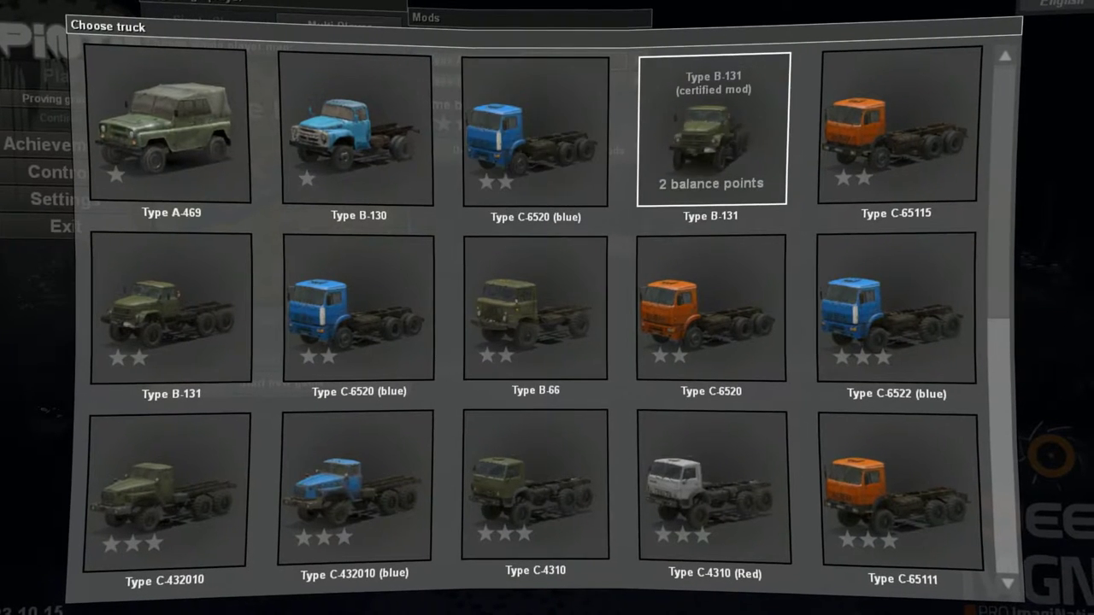
{"action": "scroll", "coordinate": [714, 128], "scroll_direction": "down", "scroll_amount": 2}
{"action": "scroll", "coordinate": [714, 128], "scroll_direction": "down", "scroll_amount": 1}
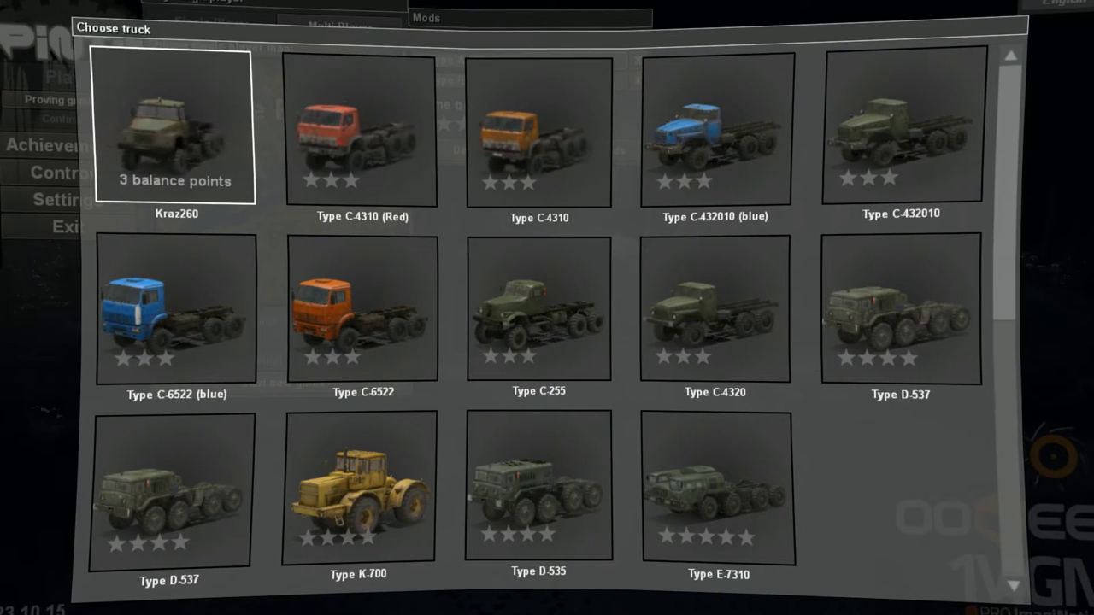
{"action": "scroll", "coordinate": [360, 130], "scroll_direction": "up", "scroll_amount": 1}
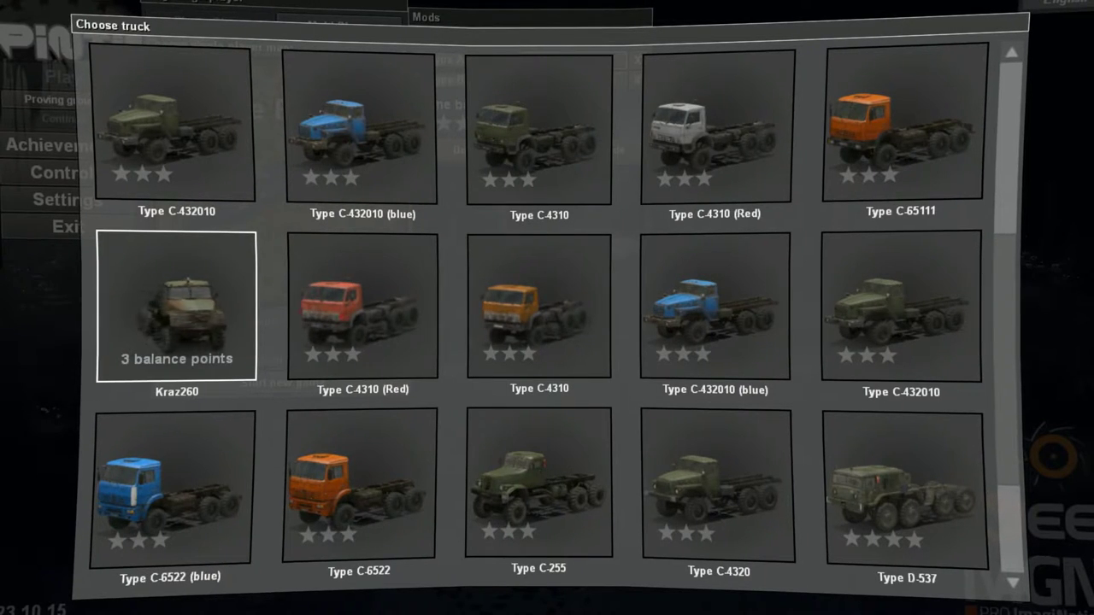
{"action": "left_click", "coordinate": [176, 305]}
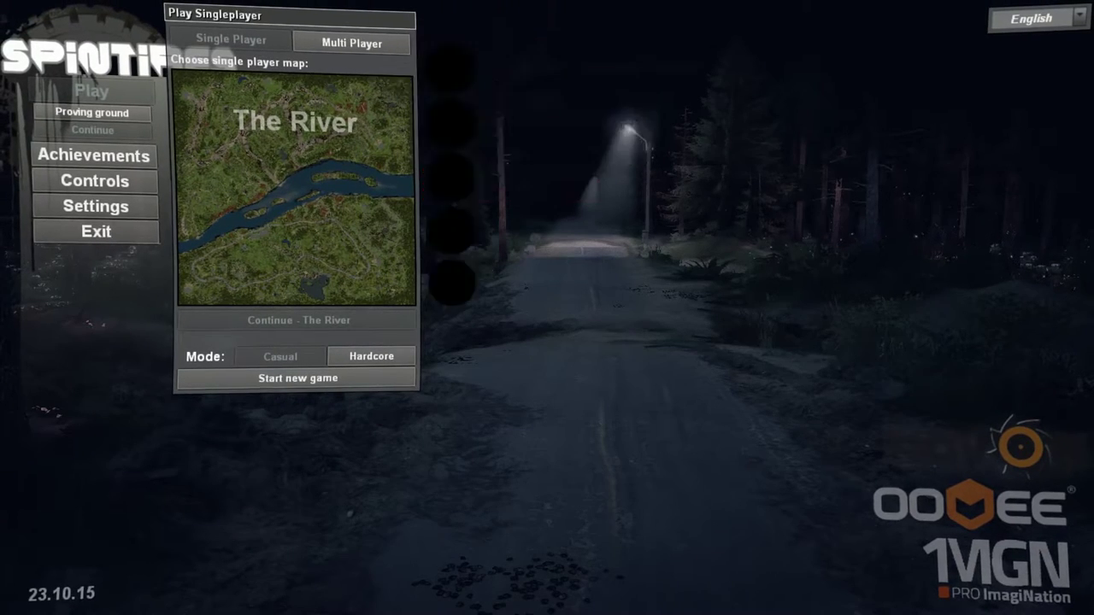
{"action": "left_click", "coordinate": [297, 378]}
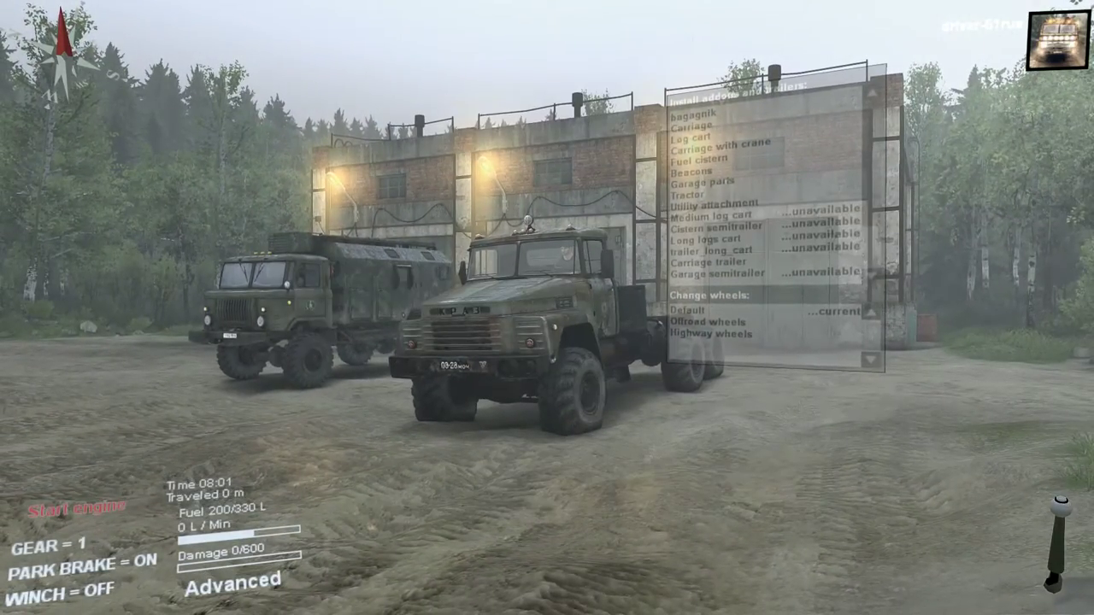
Turn on the Kraz260's headlights and move the truck slightly in front of the garage.
{"action": "key", "text": "b"}
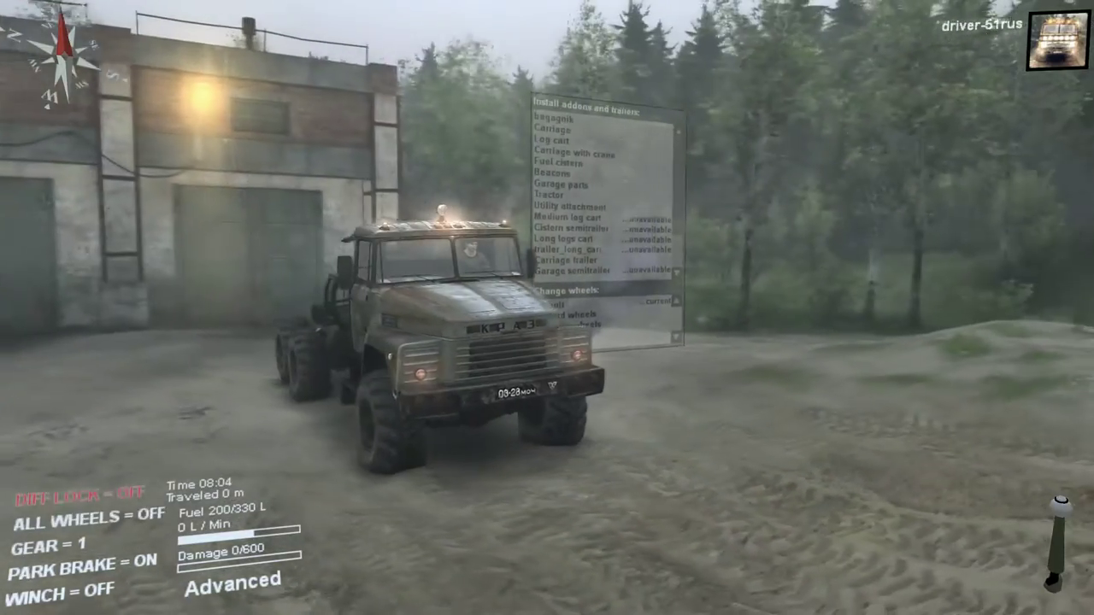
{"action": "key", "text": "l"}
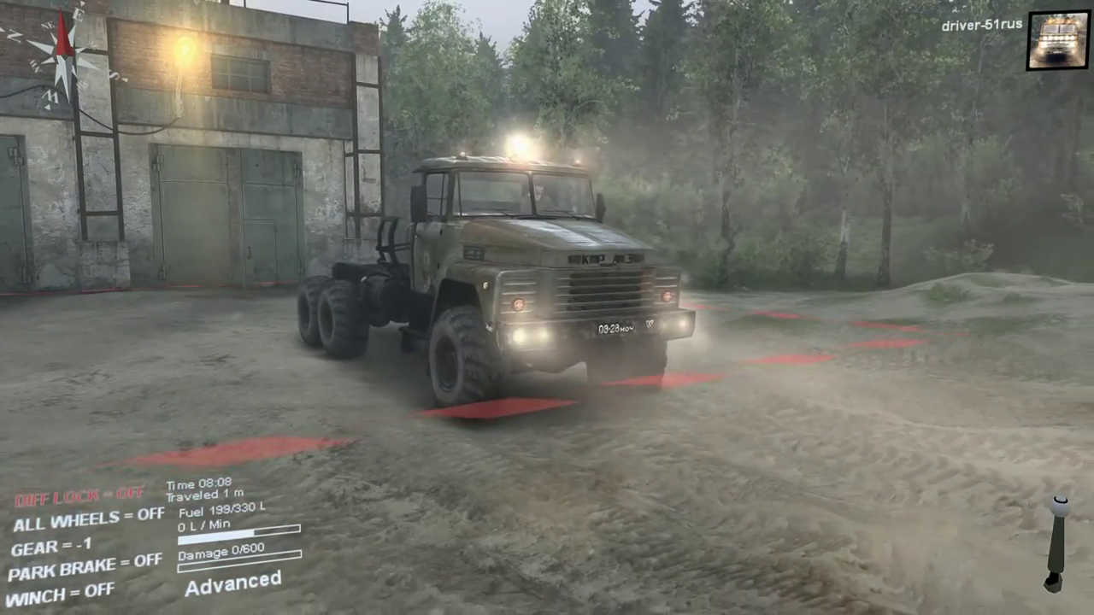
{"action": "key", "text": "w"}
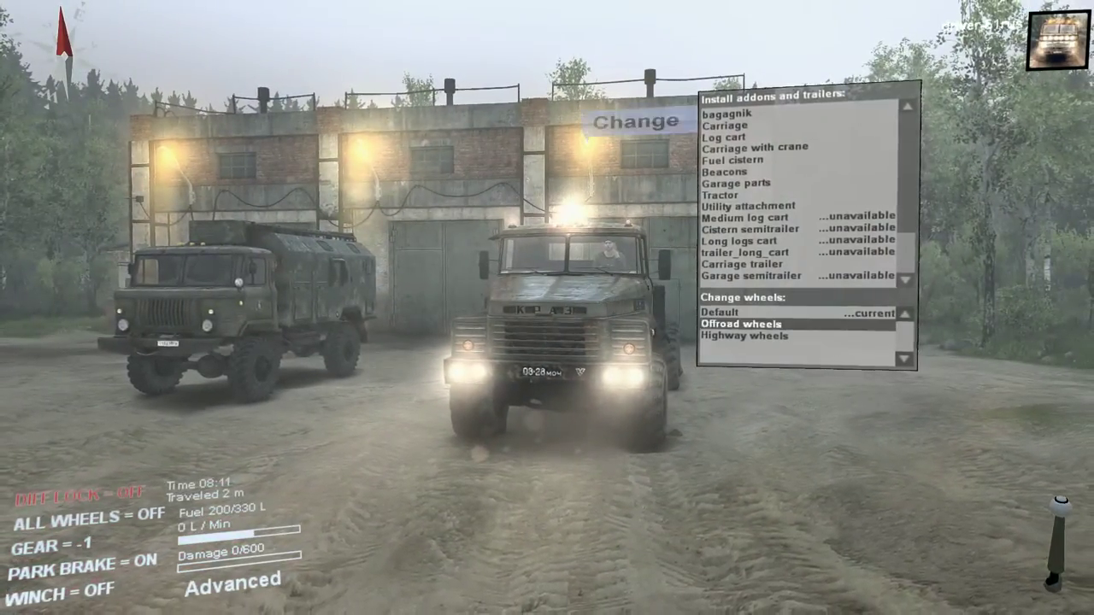
Fit the Kraz260 with Offroad wheels after trying the Highway wheels, and install the bagagnik addon.
{"action": "left_click", "coordinate": [741, 323]}
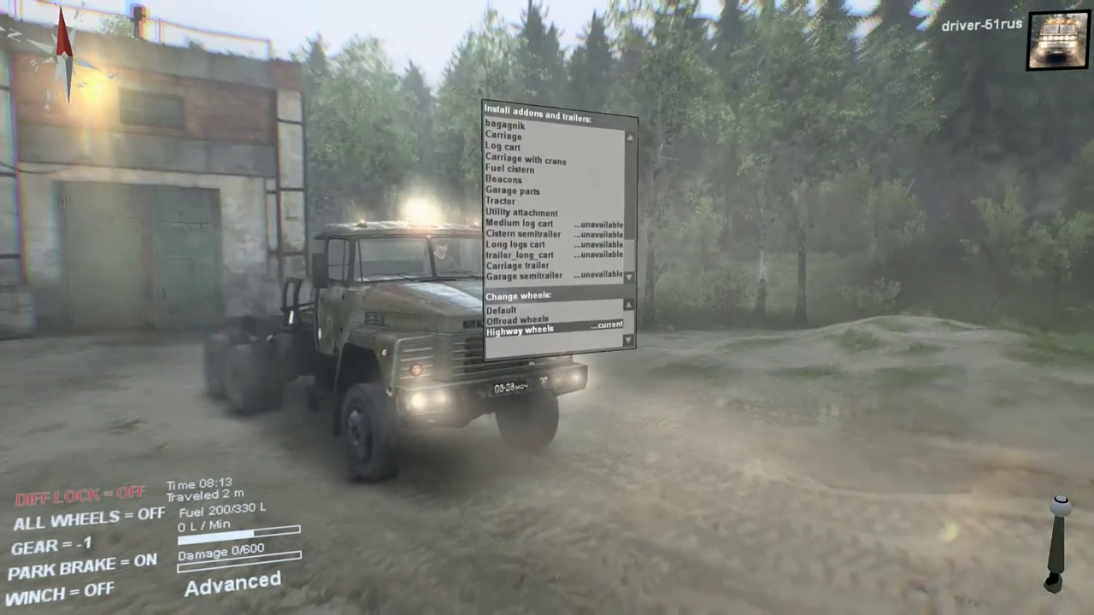
{"action": "left_click", "coordinate": [520, 326]}
{"action": "key", "text": "Up"}
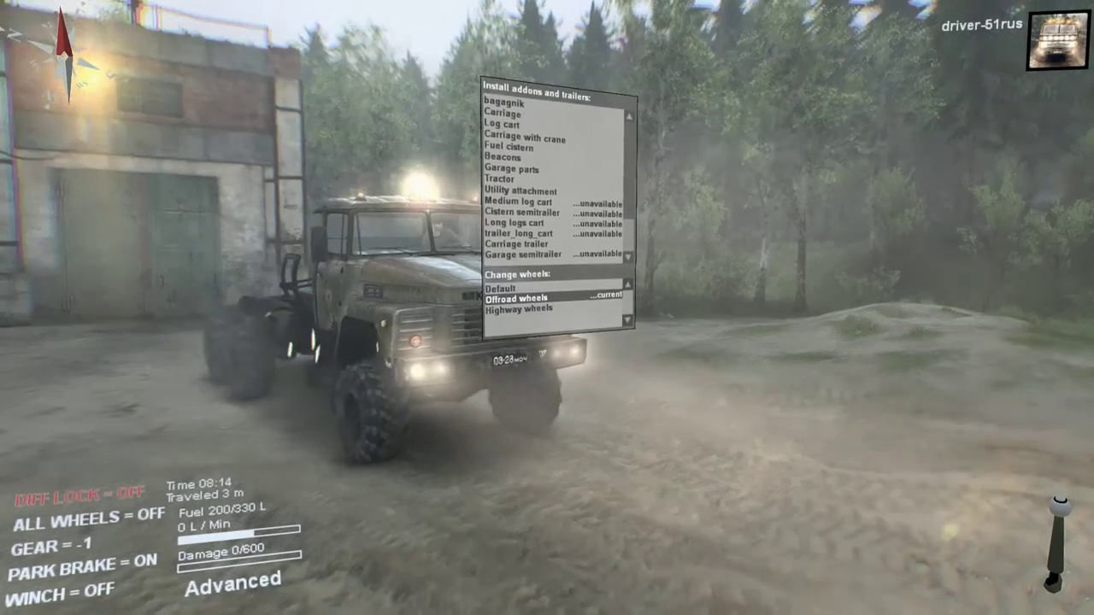
{"action": "key", "text": "Return"}
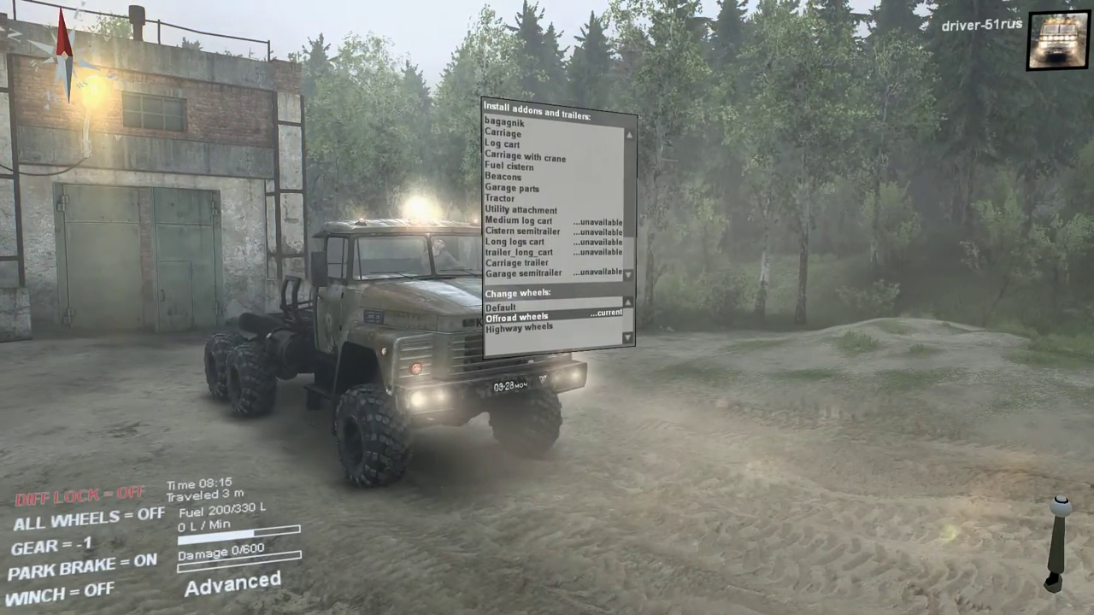
{"action": "left_click", "coordinate": [505, 123]}
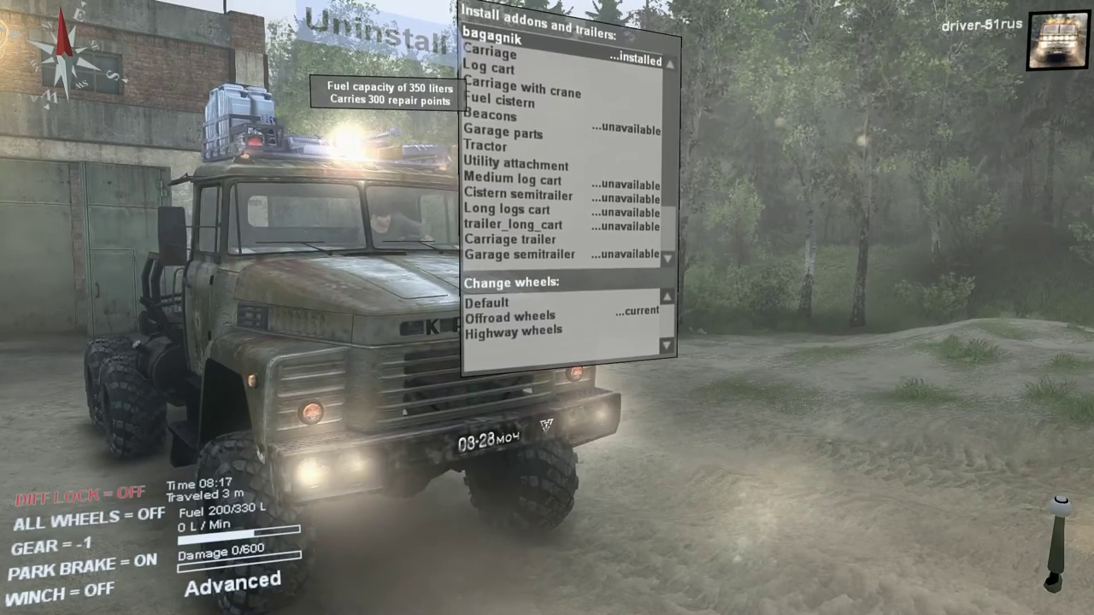
{"action": "key", "text": "Return"}
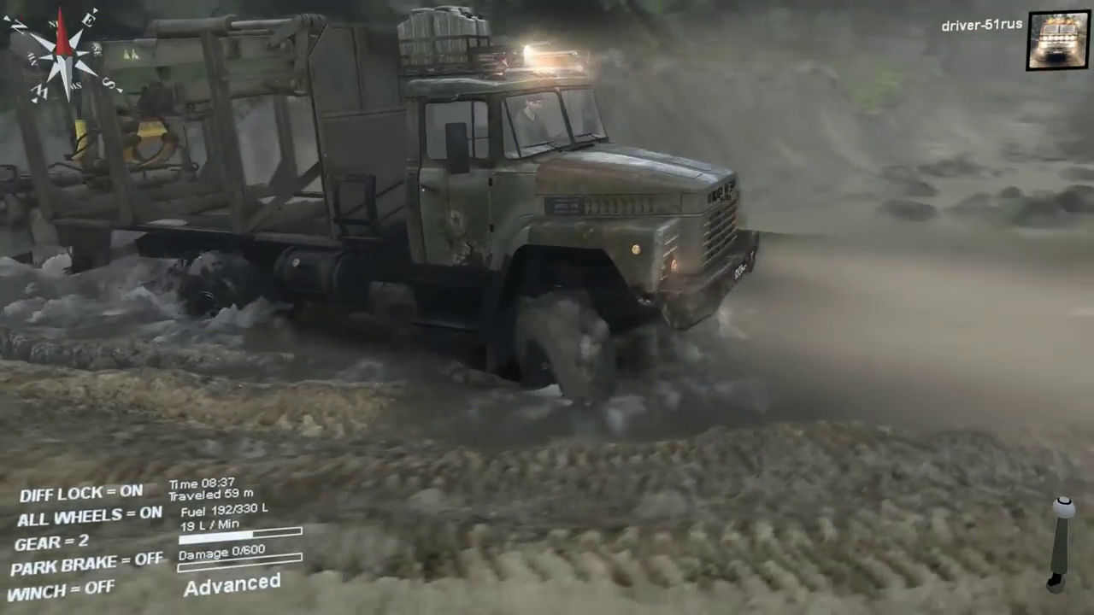
Drive the Kraz260 with its log trailer through the mud and into the flooded stretch of track.
{"action": "key", "text": "w"}
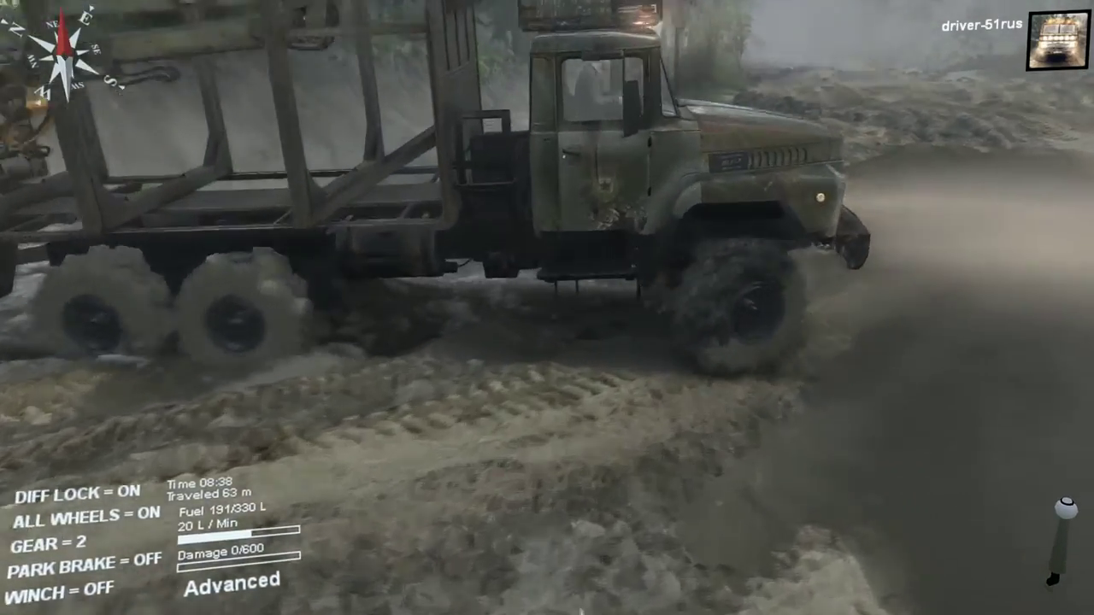
{"action": "key", "text": "w"}
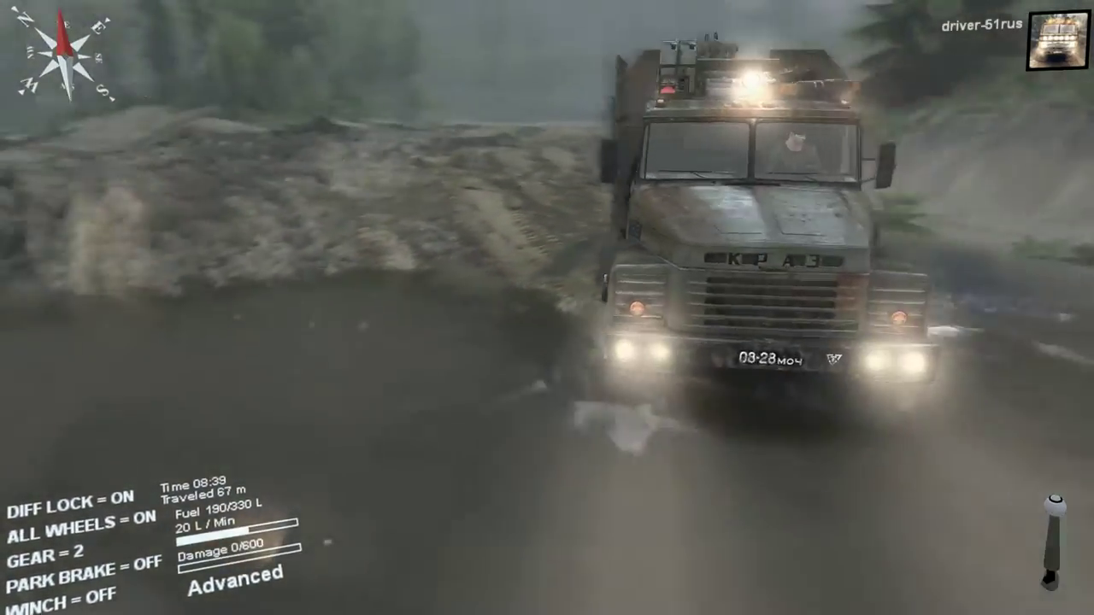
{"action": "key", "text": "w"}
{"action": "key", "text": "shift+s"}
{"action": "key", "text": "w"}
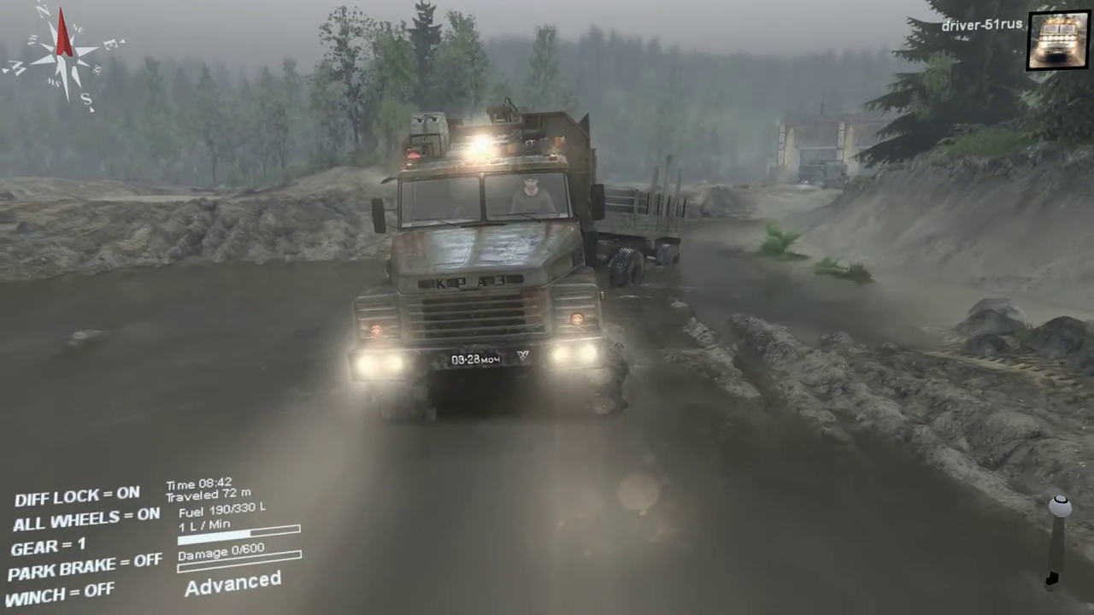
Leave the current game for the main menu and switch the game language to Русский.
{"action": "key", "text": "Escape"}
{"action": "left_click", "coordinate": [546, 218]}
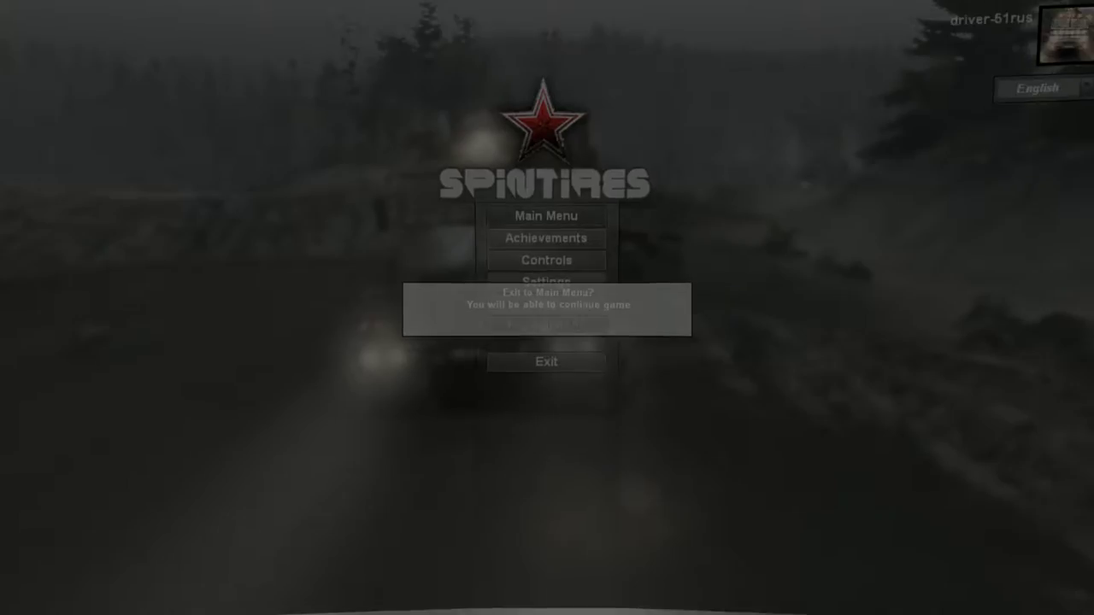
{"action": "left_click", "coordinate": [513, 324]}
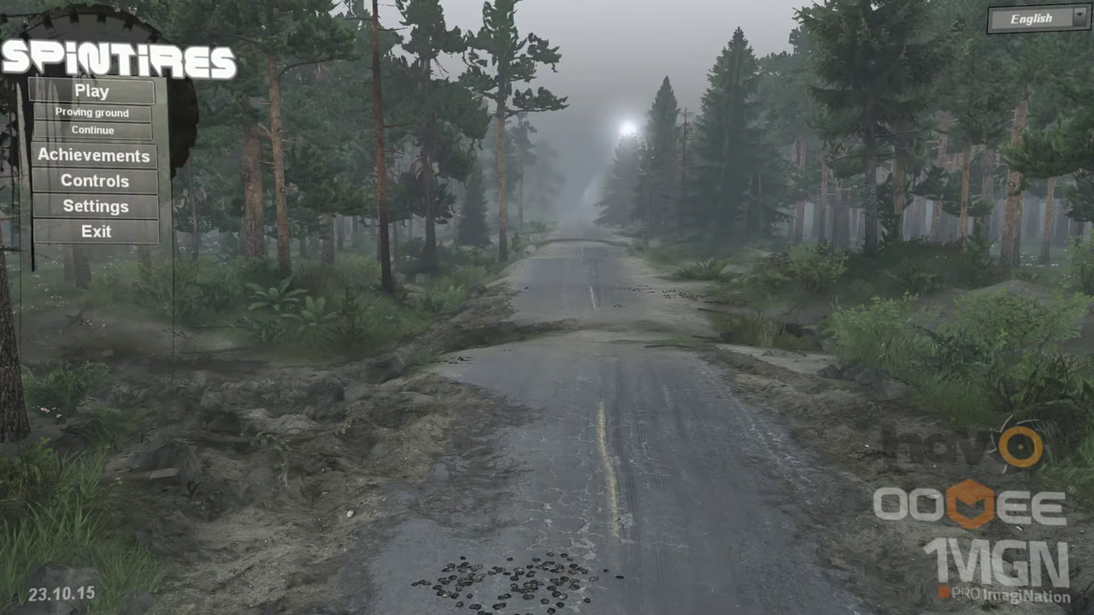
{"action": "left_click", "coordinate": [1039, 18]}
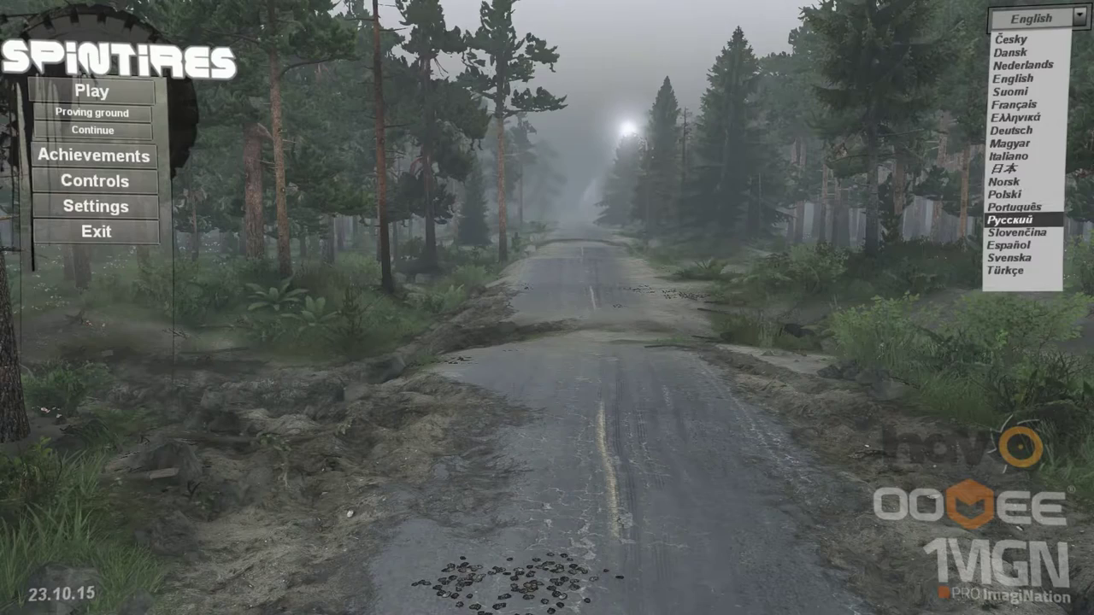
{"action": "left_click", "coordinate": [1024, 220]}
Browse the chooser for the first starting truck, capture screenshots of it including the highlighted Модель A-469 thumbnail, and exit the game.
{"action": "left_click", "coordinate": [93, 90]}
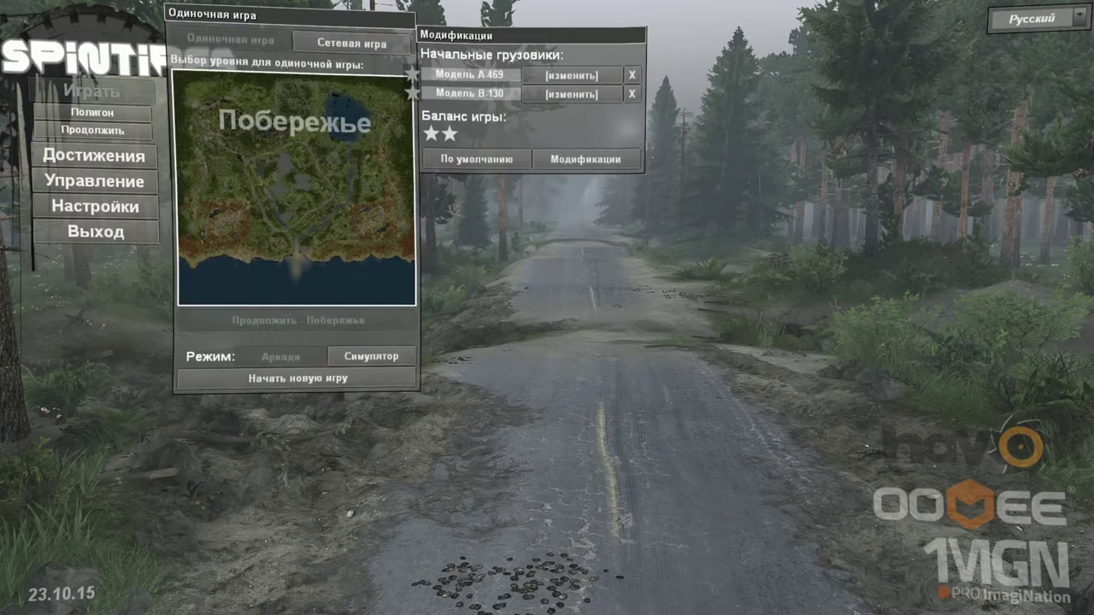
{"action": "left_click", "coordinate": [572, 74]}
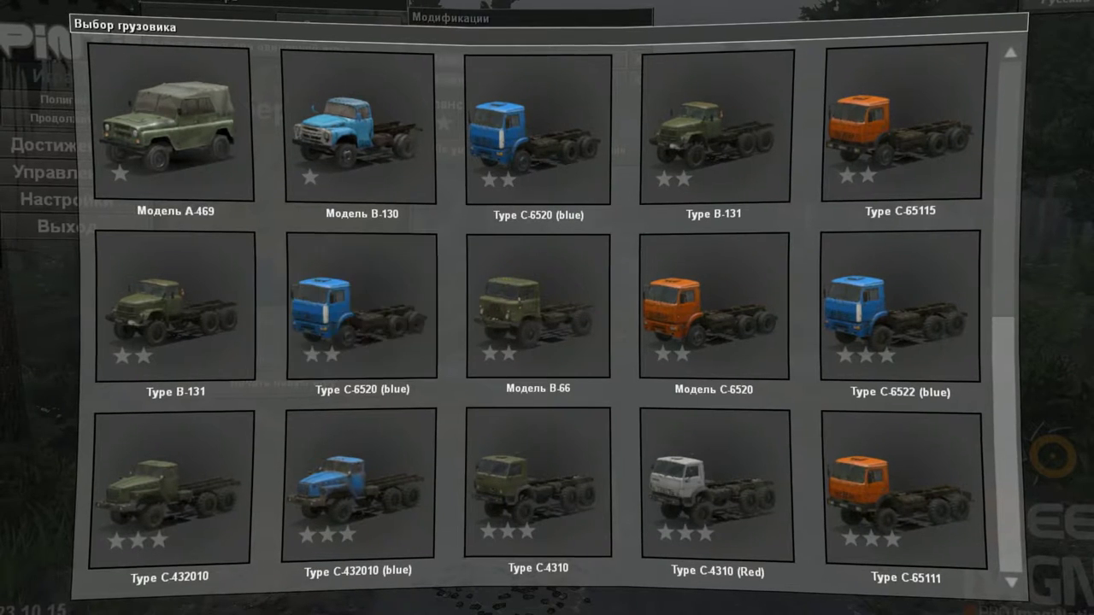
{"action": "scroll", "coordinate": [536, 306], "scroll_direction": "down", "scroll_amount": 2}
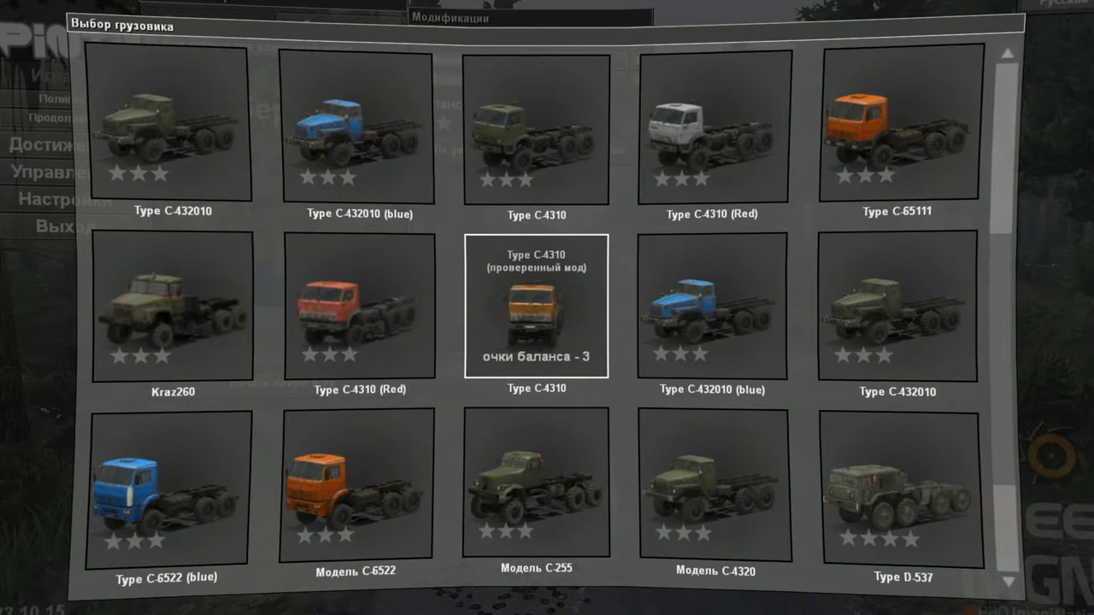
{"action": "scroll", "coordinate": [171, 123], "scroll_direction": "up", "scroll_amount": 2}
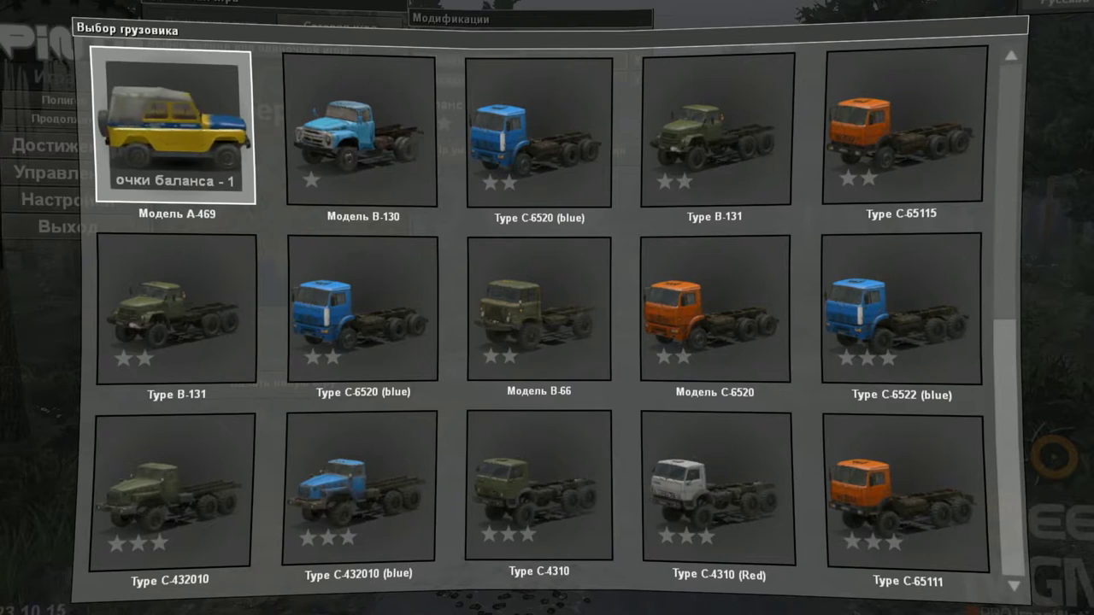
{"action": "scroll", "coordinate": [171, 124], "scroll_direction": "down", "scroll_amount": 2}
{"action": "scroll", "coordinate": [171, 124], "scroll_direction": "up", "scroll_amount": 2}
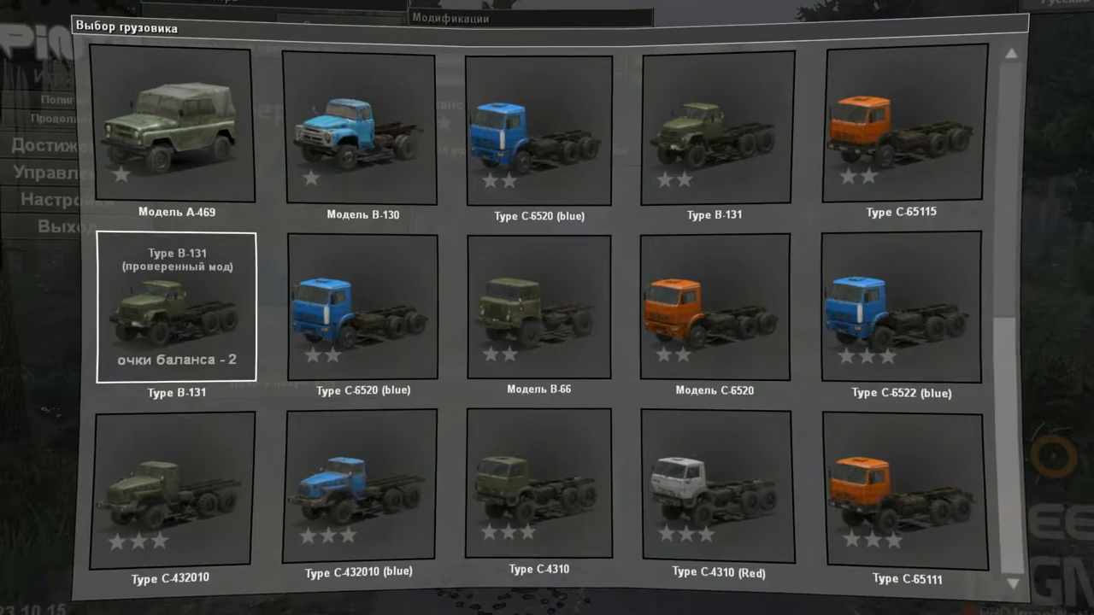
{"action": "key", "text": "Escape"}
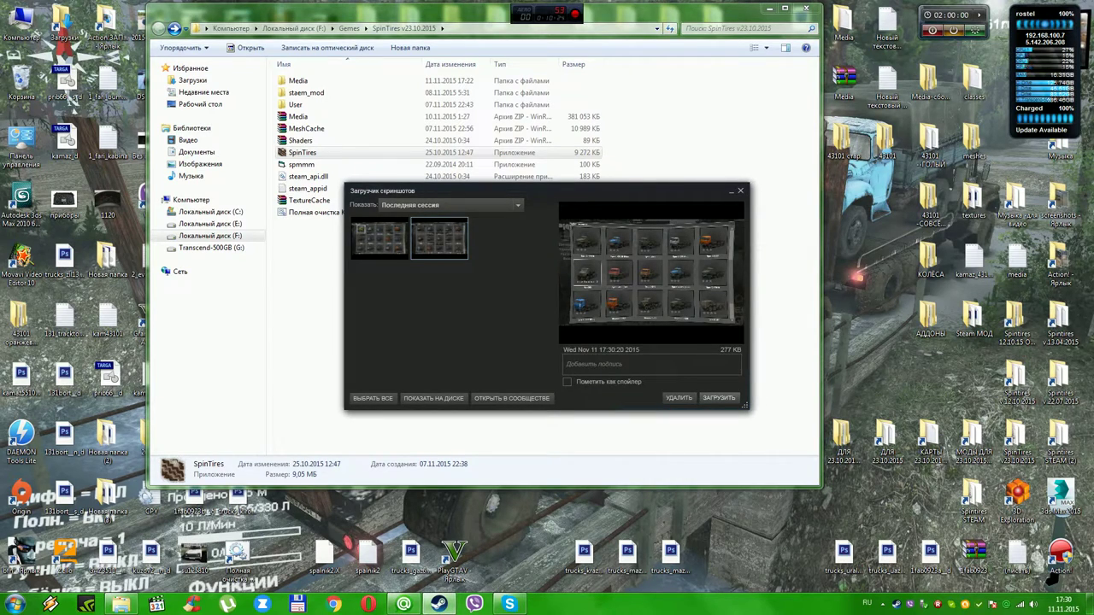
Upload both truck chooser screenshots of the last session to Steam Cloud and close the screenshot uploader.
{"action": "left_click", "coordinate": [380, 239]}
{"action": "left_click", "coordinate": [439, 238]}
{"action": "left_click", "coordinate": [379, 239]}
{"action": "left_click", "coordinate": [373, 398]}
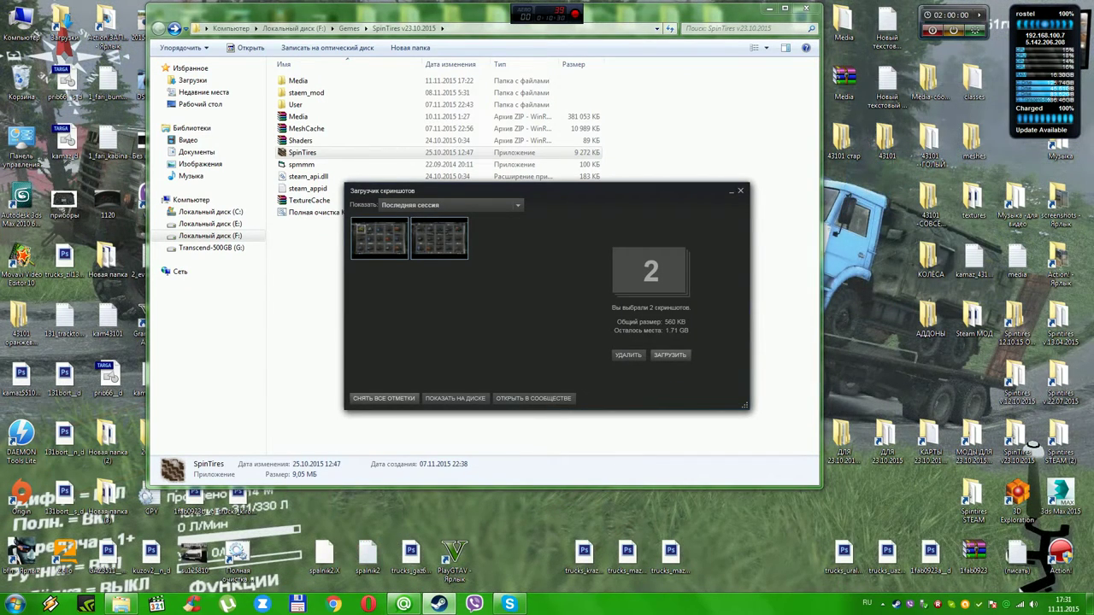
{"action": "left_click", "coordinate": [669, 355]}
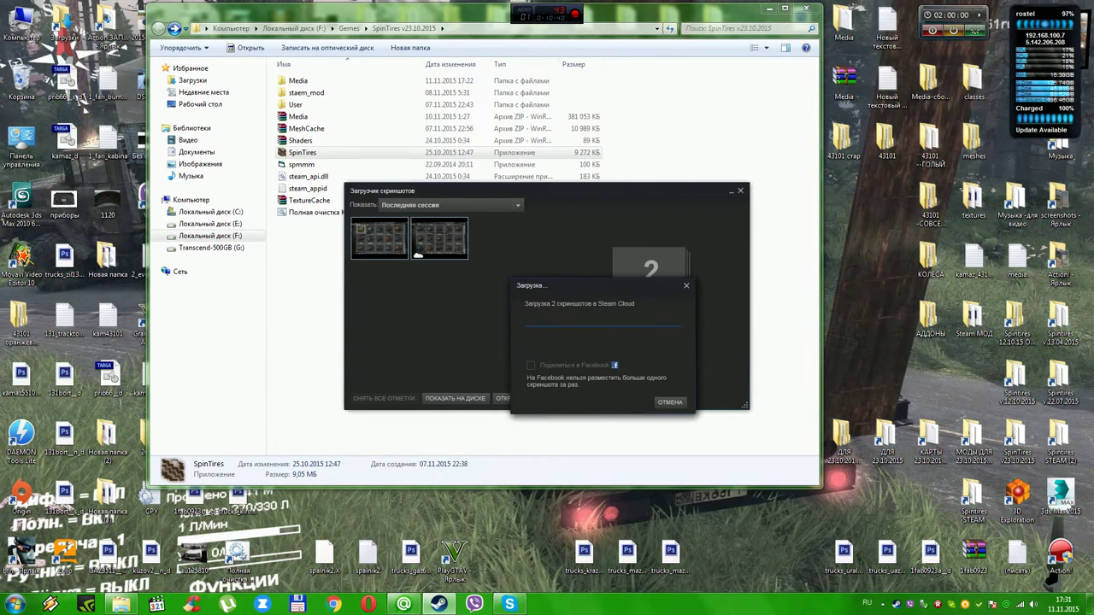
{"action": "left_click", "coordinate": [740, 190]}
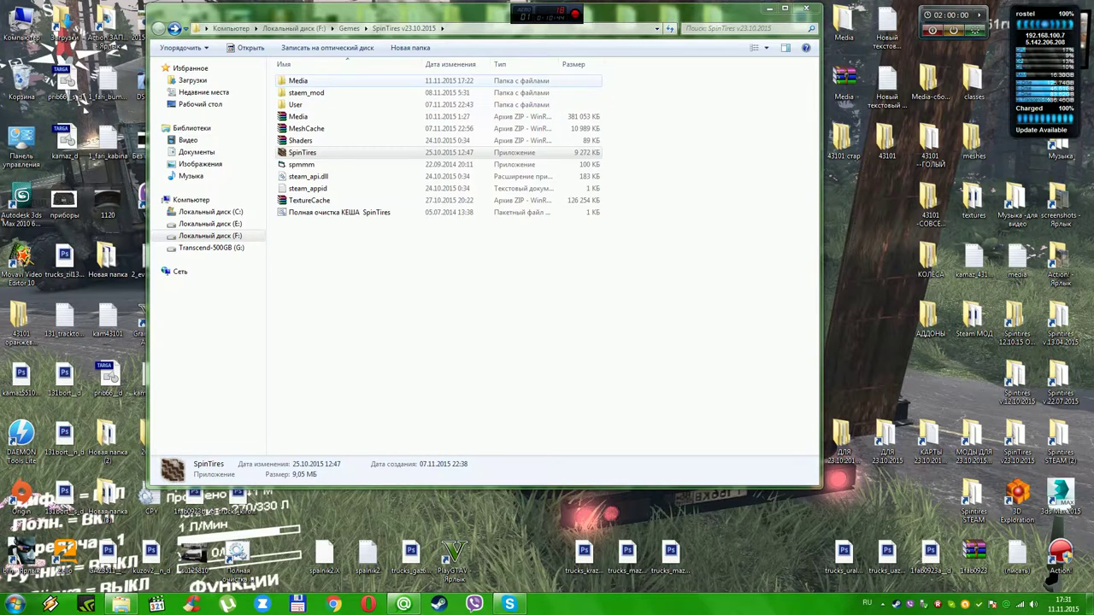
Extract uaz469.dds from billboards\trucks in the Media.zip archive into the SpinTires v23.10.2015 folder and close the archive.
{"action": "double_click", "coordinate": [298, 116]}
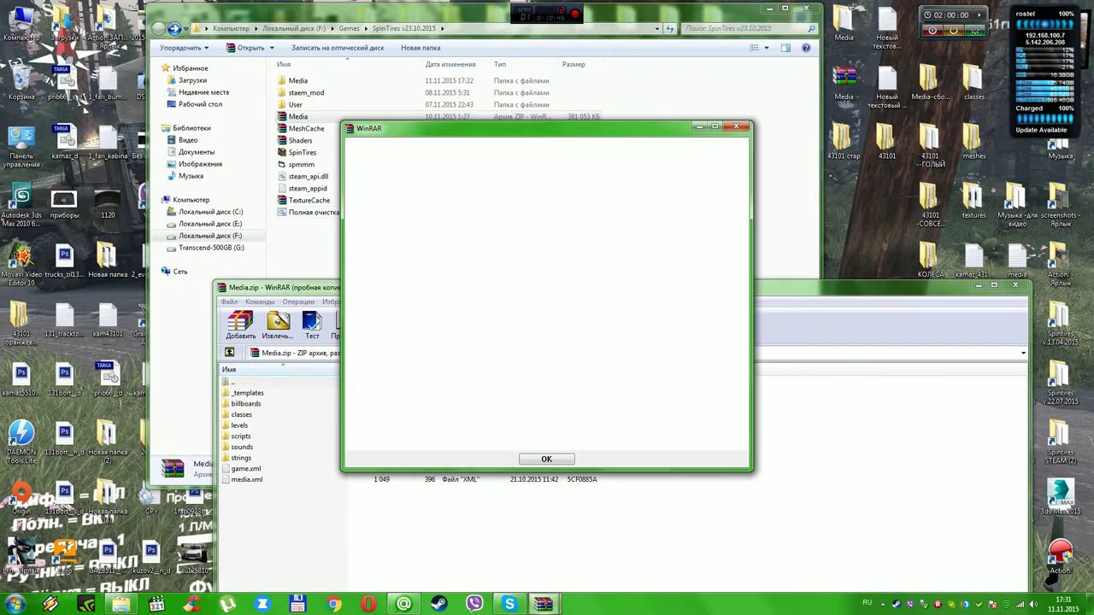
{"action": "left_click", "coordinate": [736, 126]}
{"action": "double_click", "coordinate": [246, 403]}
{"action": "key", "text": "Down"}
{"action": "key", "text": "Return"}
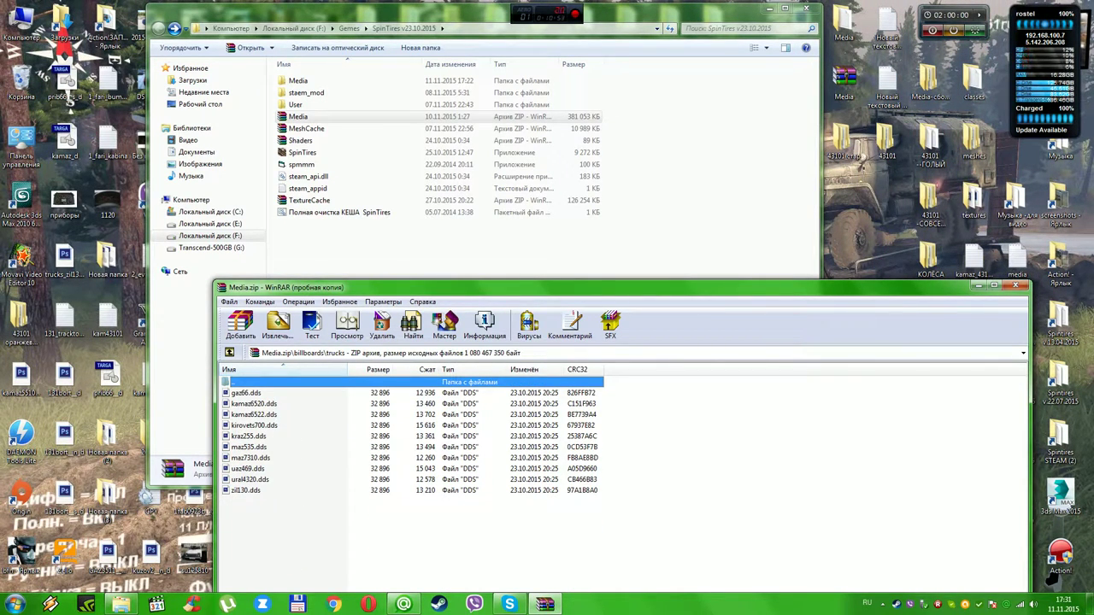
{"action": "left_click_drag", "start_coordinate": [247, 468], "coordinate": [410, 252]}
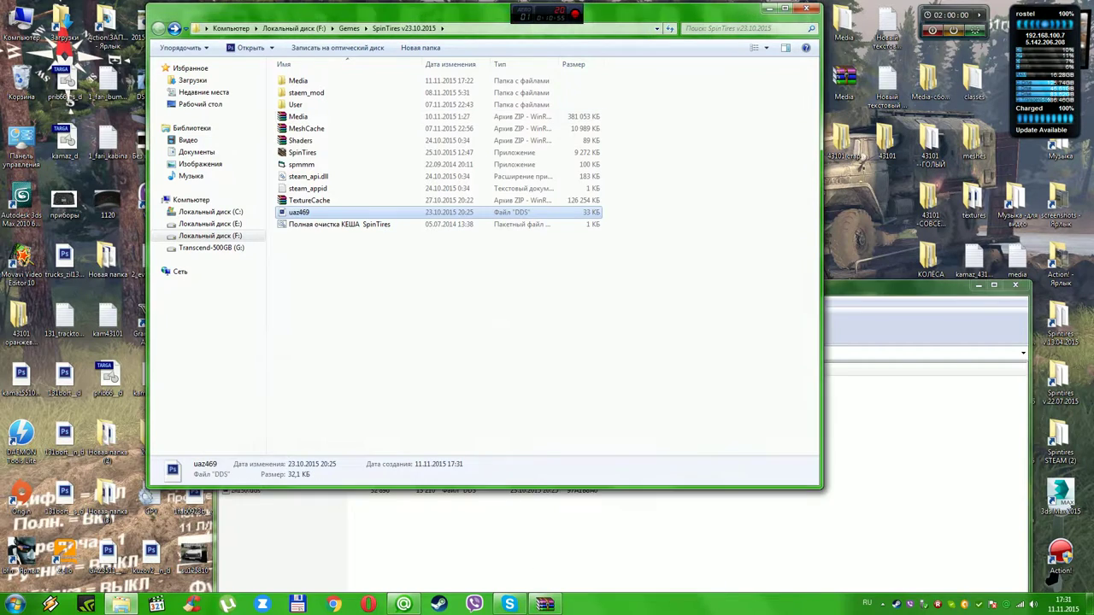
{"action": "key", "text": "alt+Tab"}
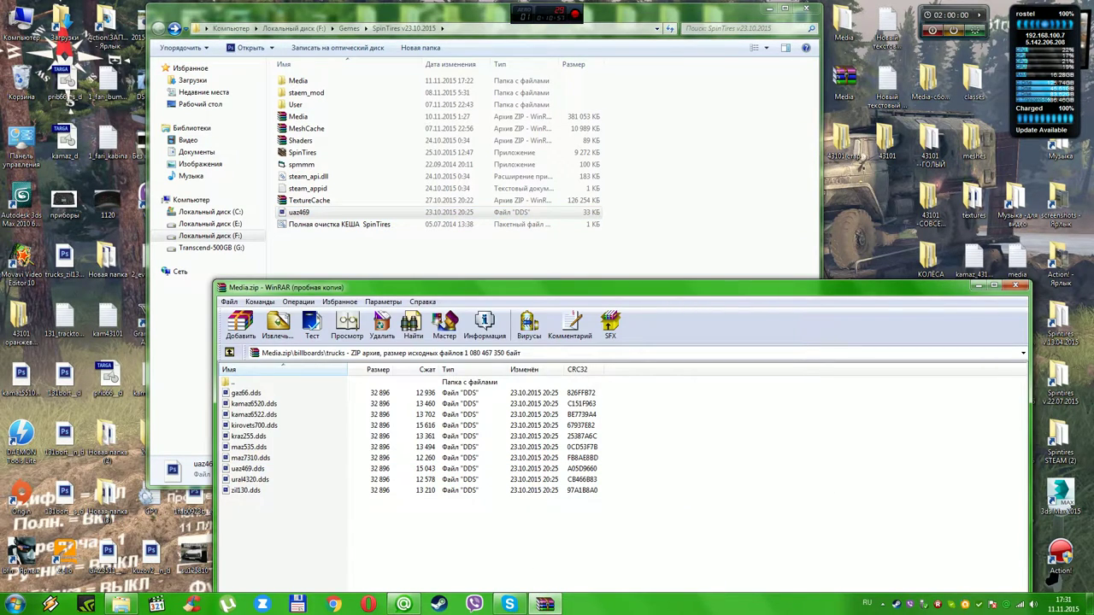
{"action": "key", "text": "alt+F4"}
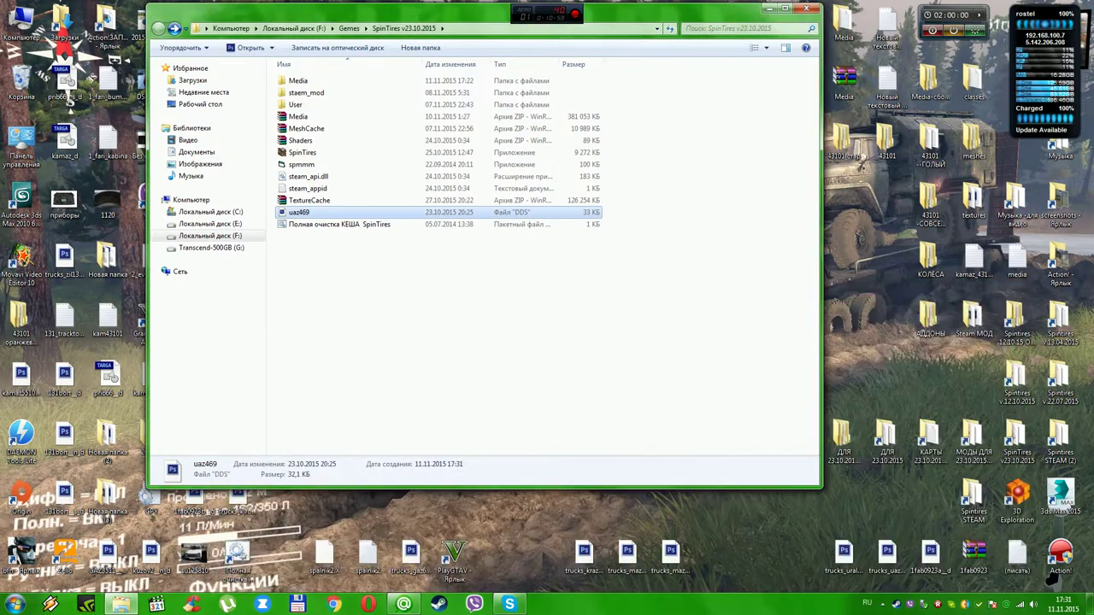
Move the uaz469 DDS file from the SpinTires v23.10.2015 folder into Media\billboards\trucks.
{"action": "right_click", "coordinate": [296, 213]}
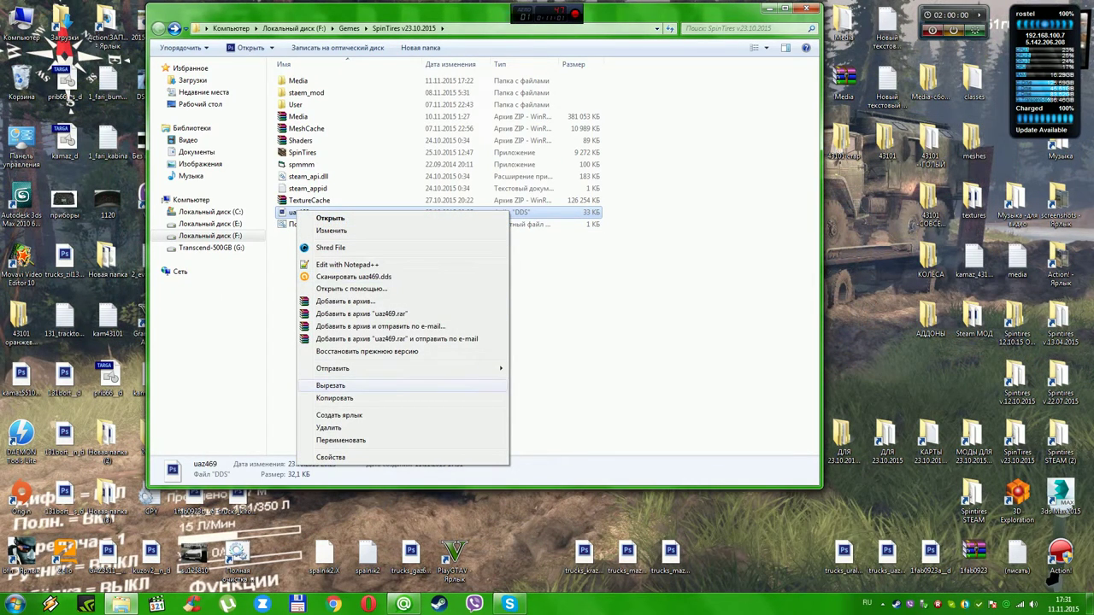
{"action": "left_click", "coordinate": [330, 386]}
{"action": "double_click", "coordinate": [297, 81]}
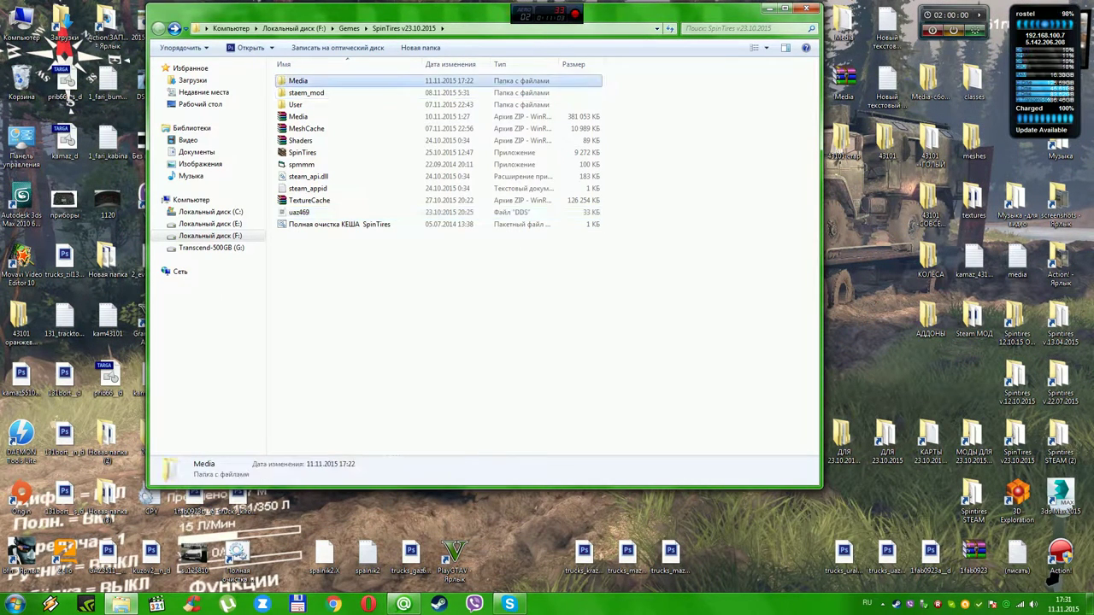
{"action": "double_click", "coordinate": [303, 80]}
{"action": "double_click", "coordinate": [300, 80]}
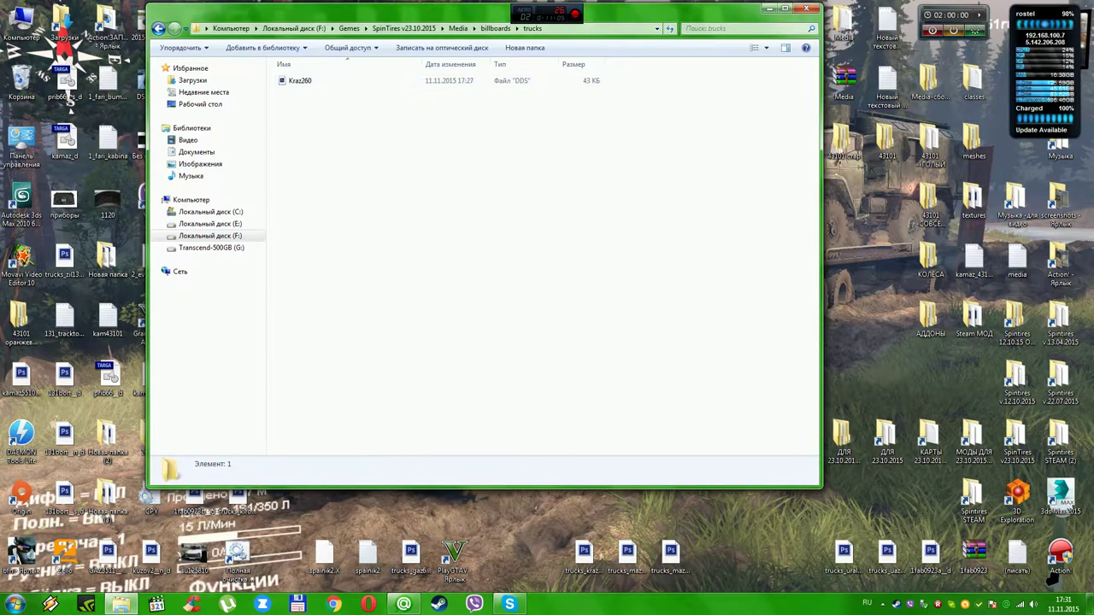
{"action": "right_click", "coordinate": [309, 134]}
{"action": "left_click", "coordinate": [341, 213]}
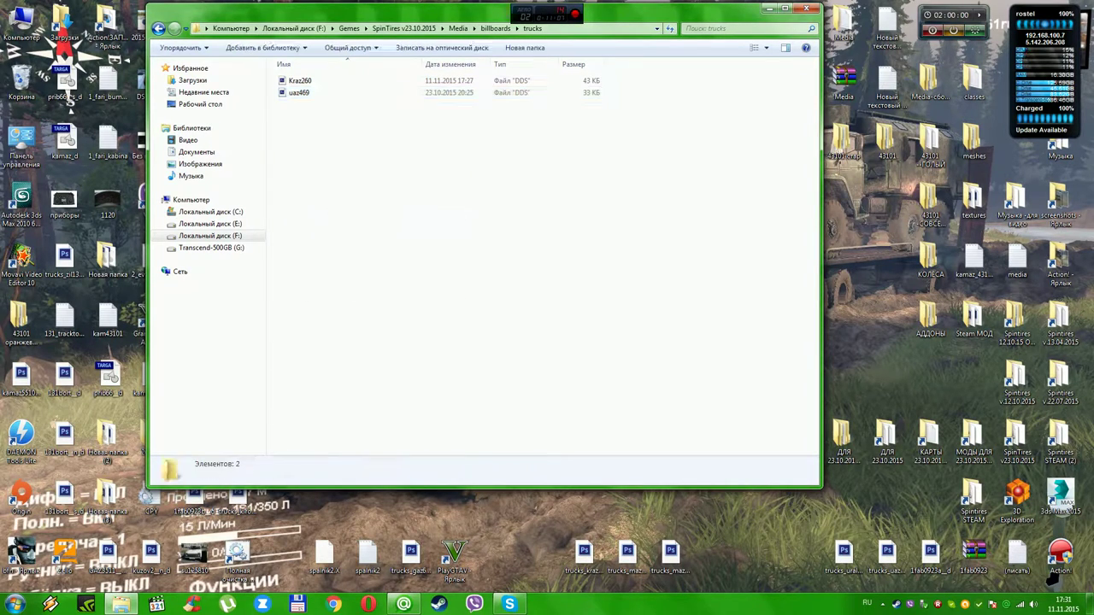
Open uaz469.dds from the trucks folder in Photoshop, leaving its colours unmanaged.
{"action": "double_click", "coordinate": [299, 92]}
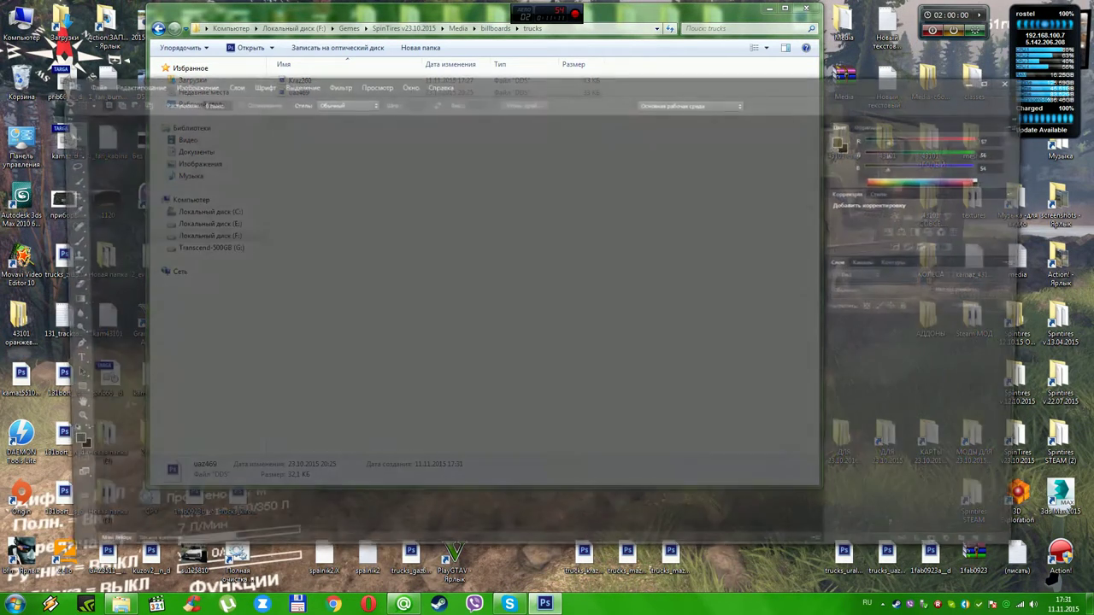
{"action": "key", "text": "Return"}
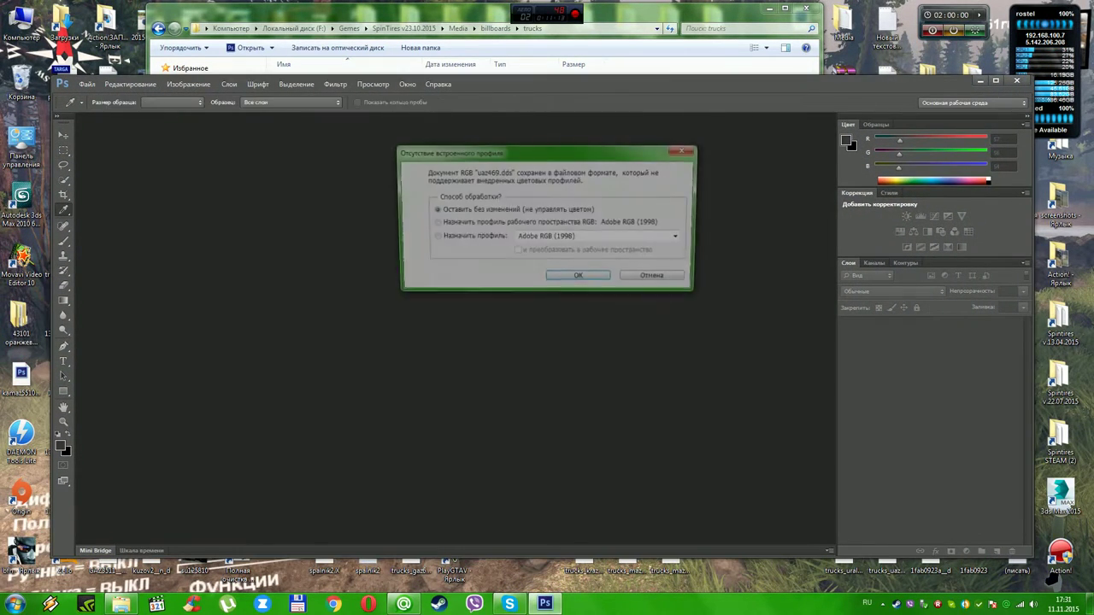
{"action": "key", "text": "Return"}
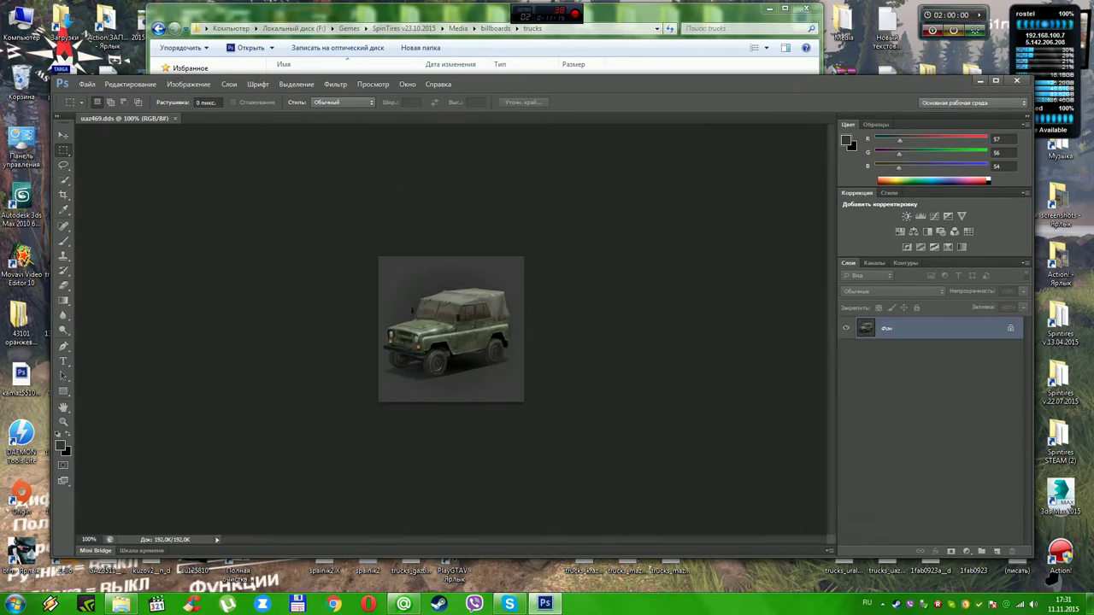
Open the 2015-11-11_00003 screenshot from the Steam screenshots folder in Adobe Photoshop CS6, leaving its colours unmanaged.
{"action": "left_click", "coordinate": [1060, 205]}
{"action": "double_click", "coordinate": [1060, 206]}
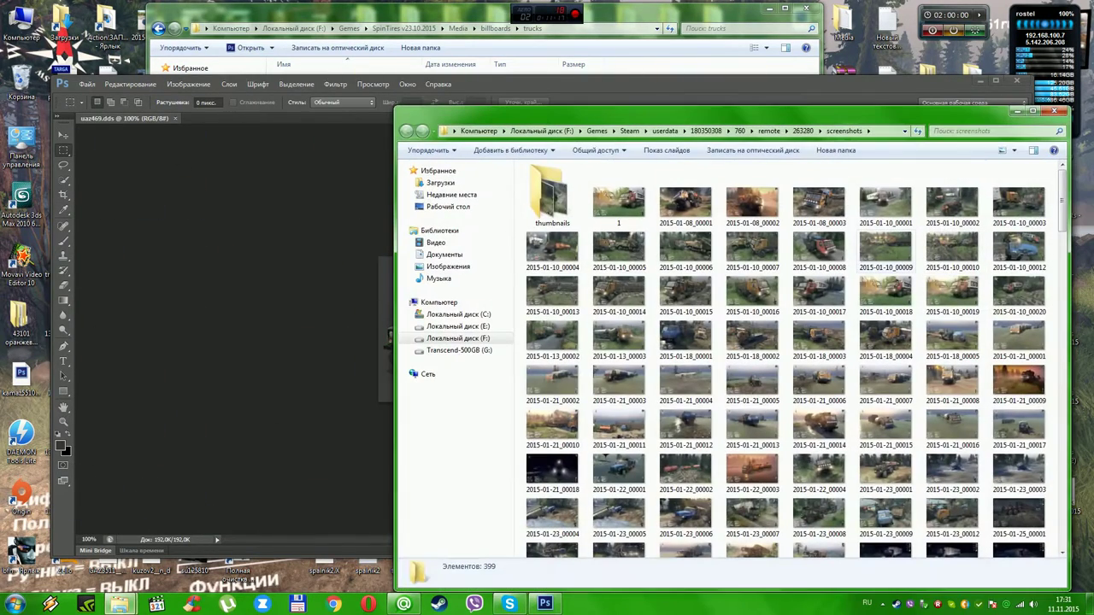
{"action": "left_click_drag", "start_coordinate": [1062, 204], "coordinate": [1062, 518]}
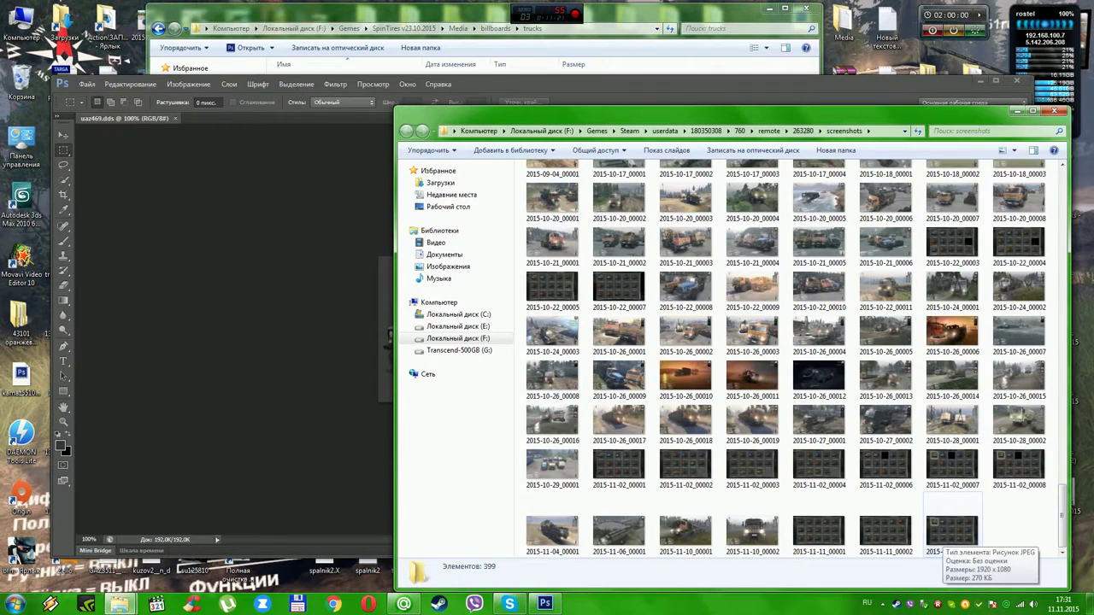
{"action": "right_click", "coordinate": [948, 535]}
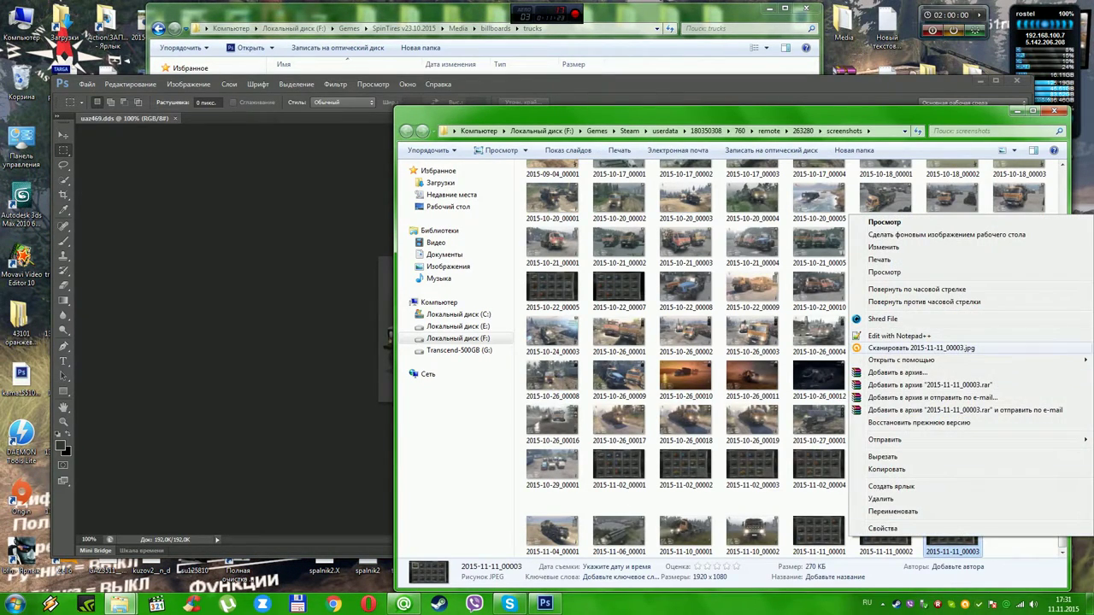
{"action": "mouse_move", "coordinate": [898, 360]}
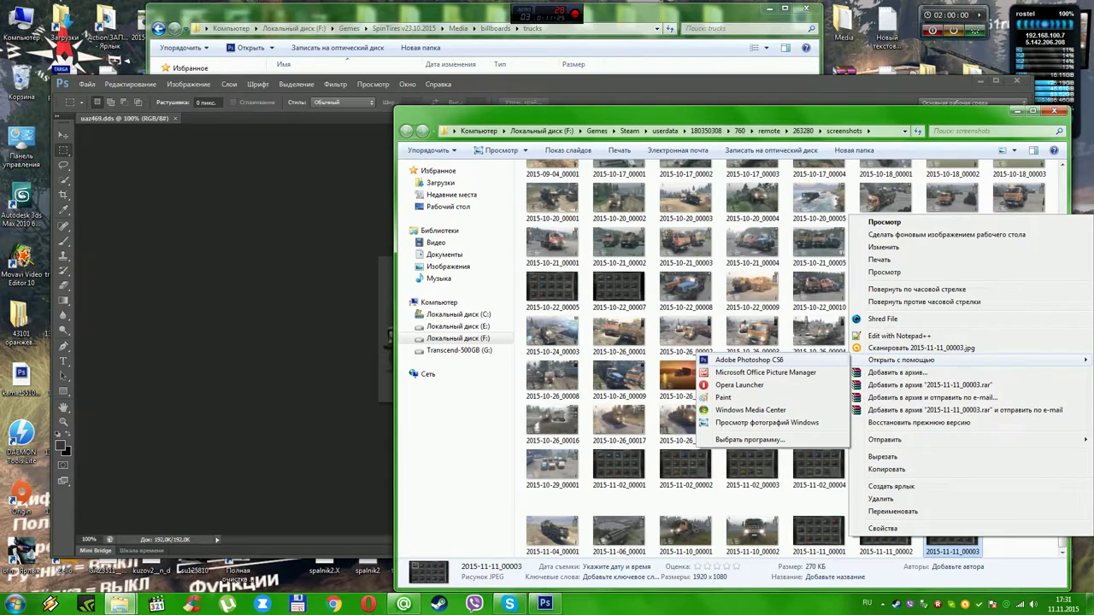
{"action": "left_click", "coordinate": [752, 359]}
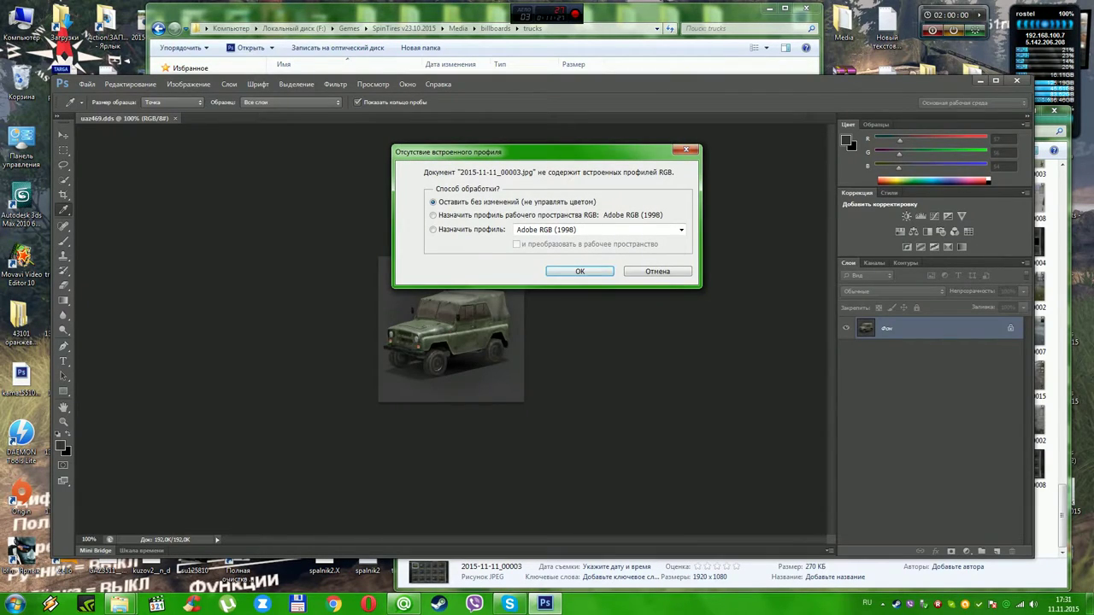
{"action": "key", "text": "Return"}
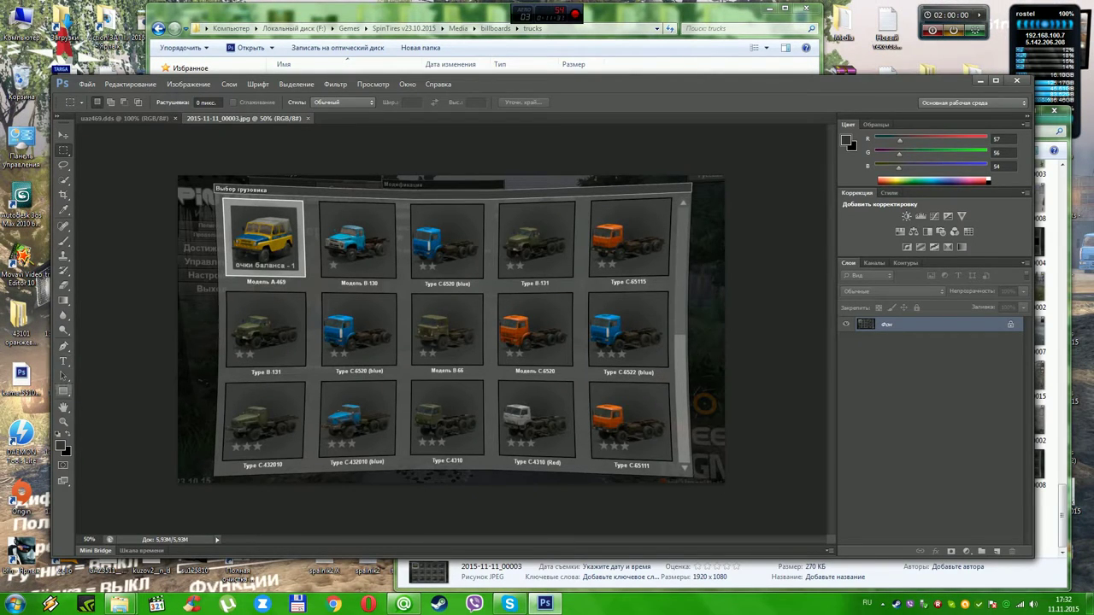
Select the yellow-and-blue jeep in the Модель A-469 thumbnail at 100% zoom with a rectangular marquee.
{"action": "left_click", "coordinate": [64, 422]}
{"action": "left_click_drag", "start_coordinate": [365, 403], "coordinate": [414, 403]}
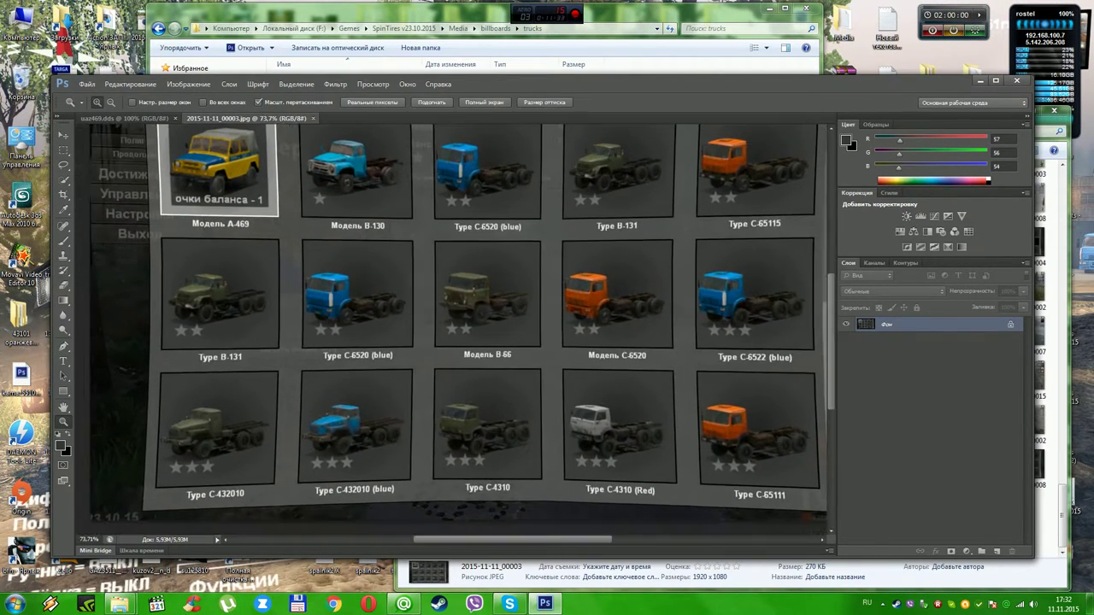
{"action": "left_click", "coordinate": [485, 531]}
{"action": "left_click_drag", "start_coordinate": [484, 539], "coordinate": [422, 540]}
{"action": "left_click_drag", "start_coordinate": [830, 367], "coordinate": [831, 310]}
{"action": "key", "text": "m"}
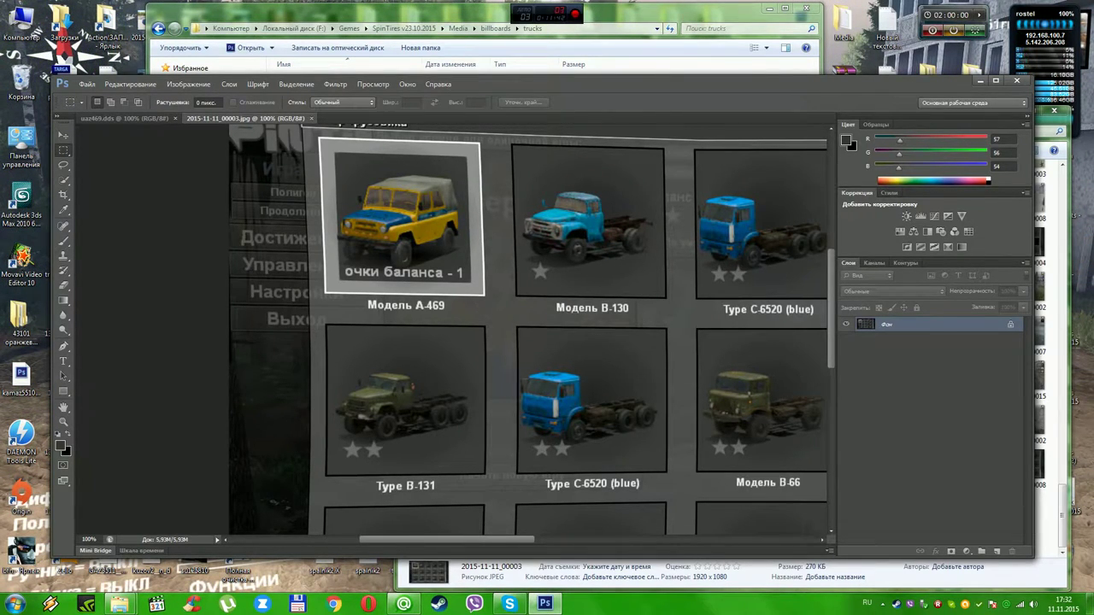
{"action": "left_click_drag", "start_coordinate": [336, 165], "coordinate": [369, 257]}
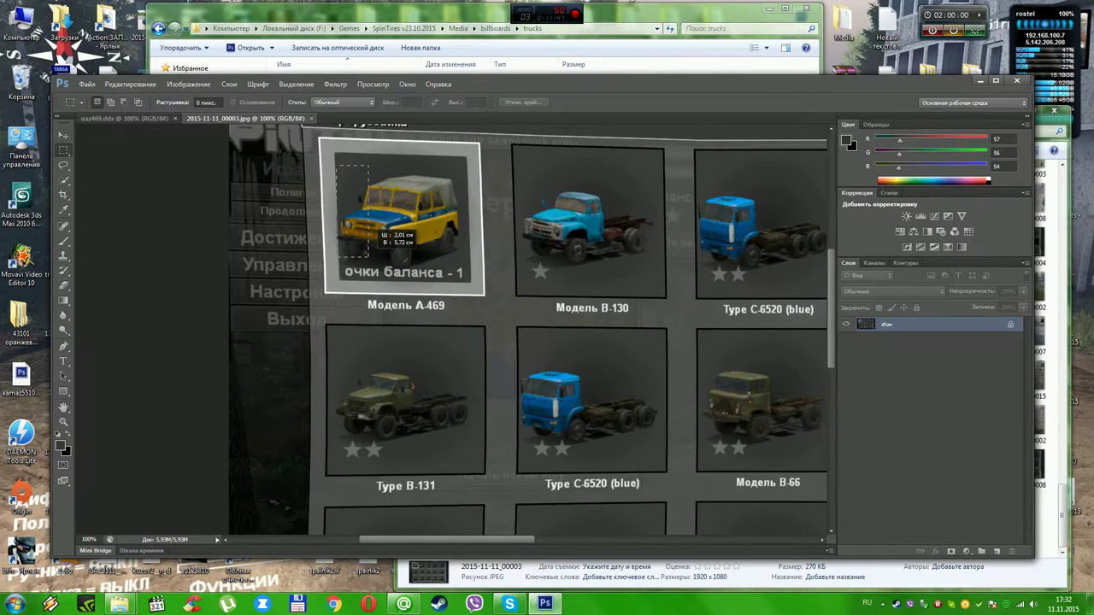
{"action": "key", "text": "ctrl+d"}
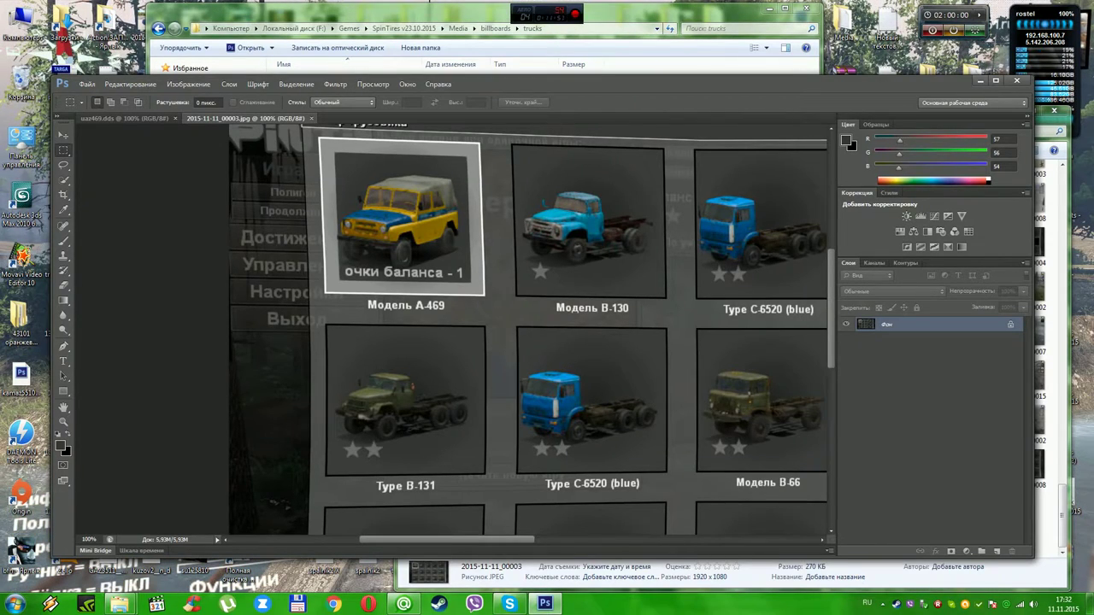
{"action": "left_click_drag", "start_coordinate": [337, 171], "coordinate": [470, 269]}
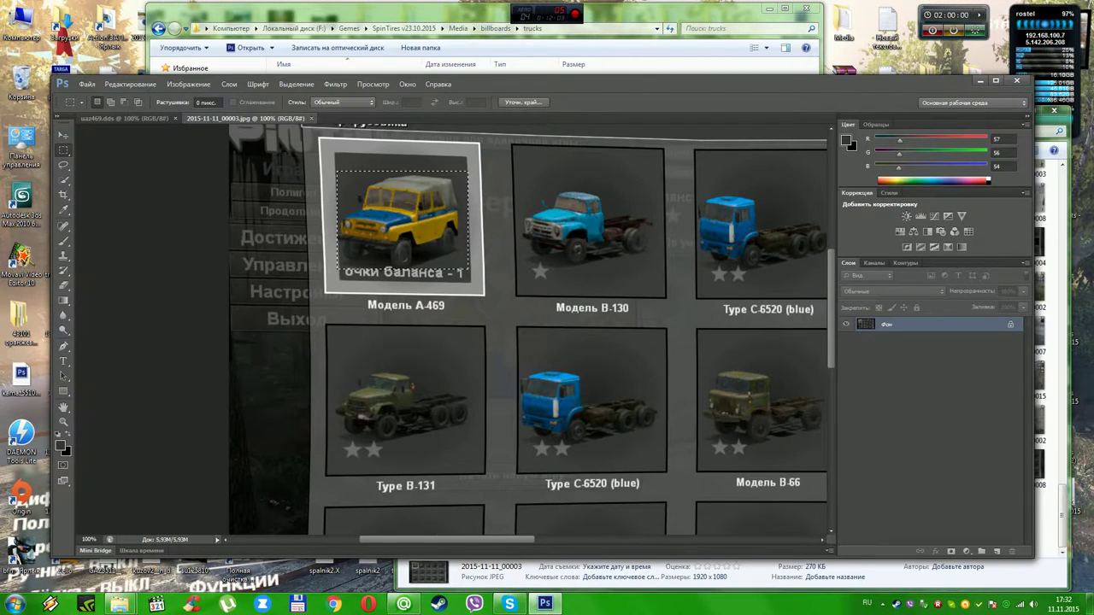
Paste the selected yellow-and-blue jeep as a new layer over the green jeep in uaz469.dds.
{"action": "key", "text": "ctrl+Tab"}
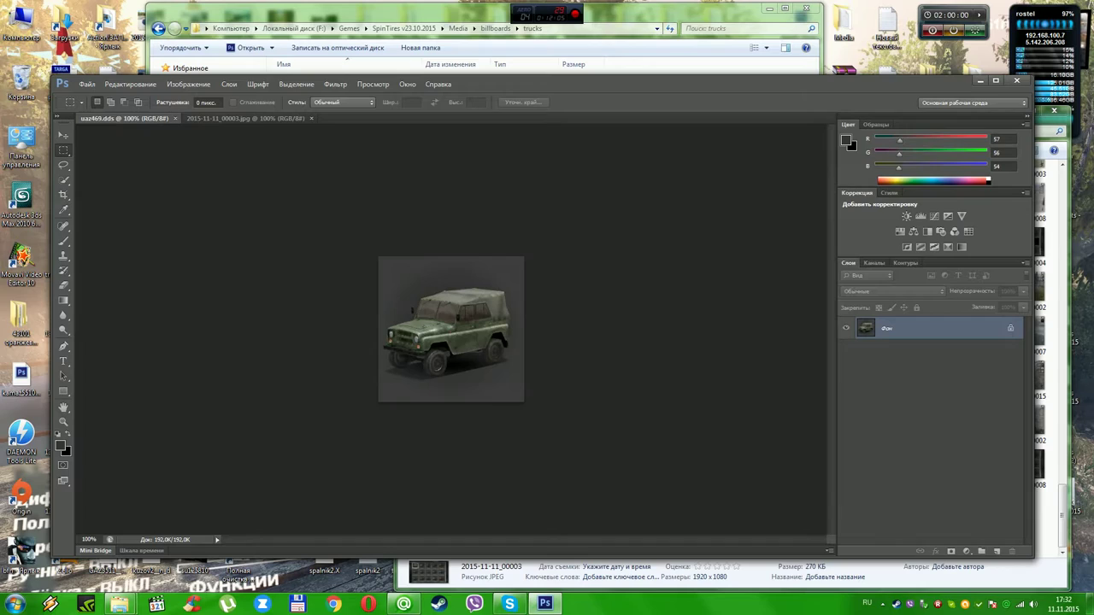
{"action": "key", "text": "ctrl+v"}
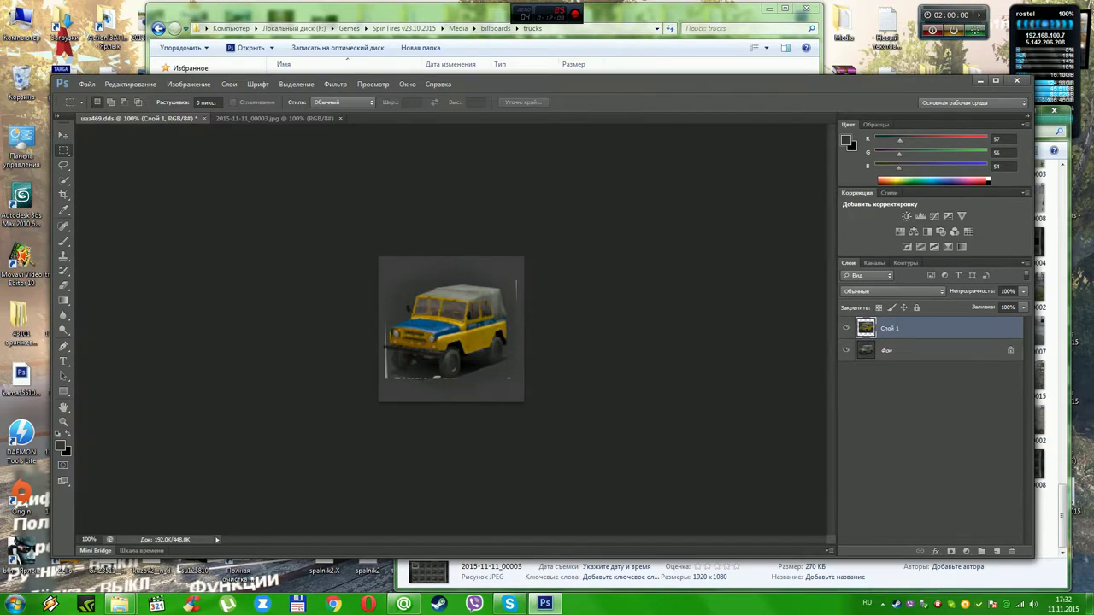
Clean the leftover marks around the pasted jeep with a 15 px History Brush and nudge its layer slightly upward.
{"action": "key", "text": "b"}
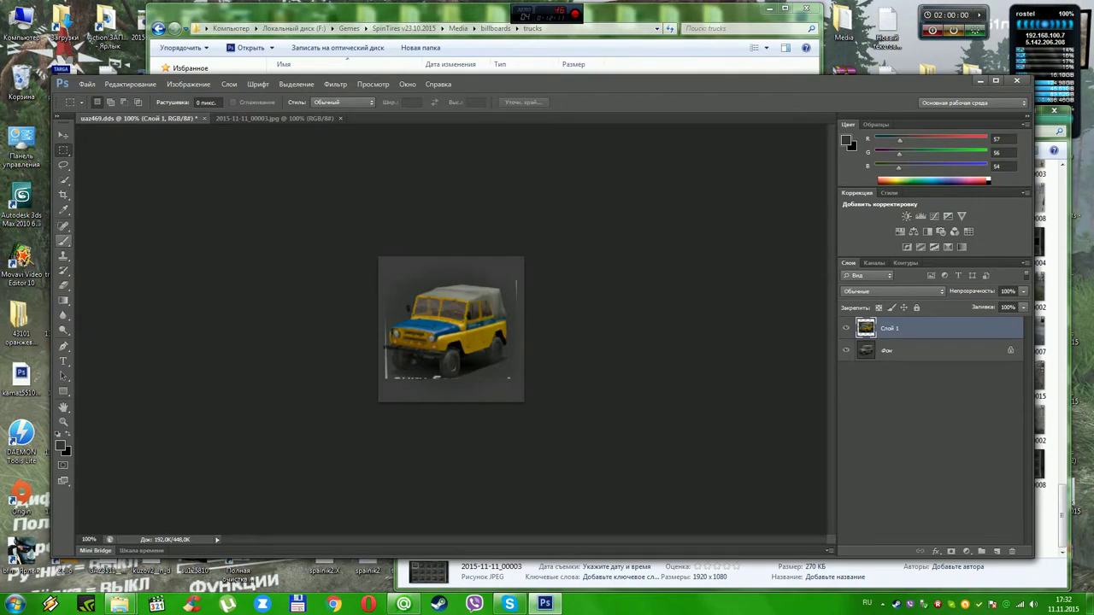
{"action": "left_click", "coordinate": [63, 271]}
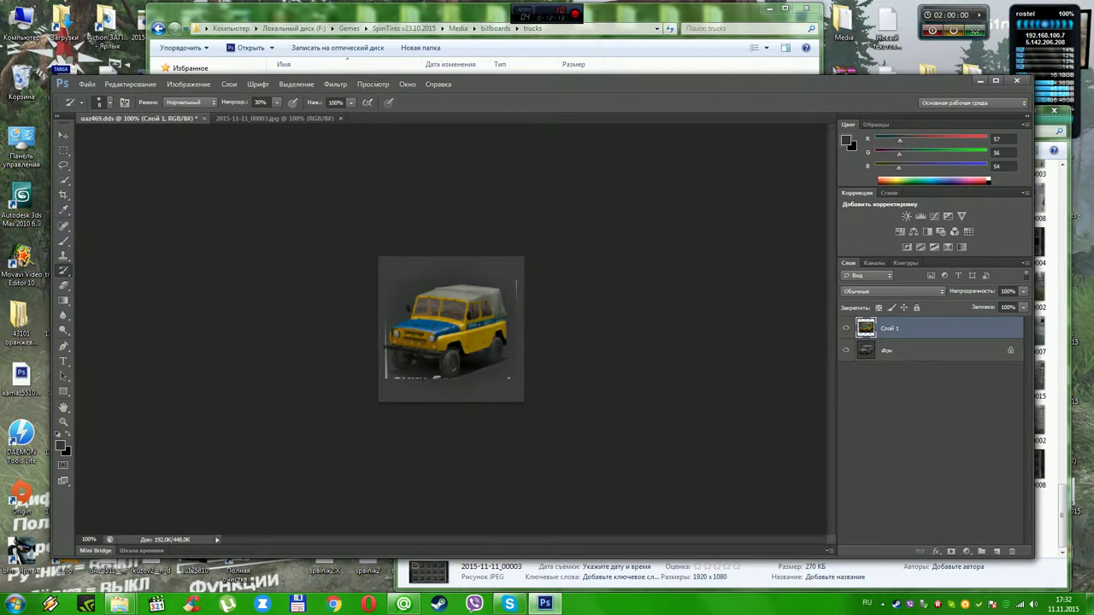
{"action": "left_click", "coordinate": [109, 102]}
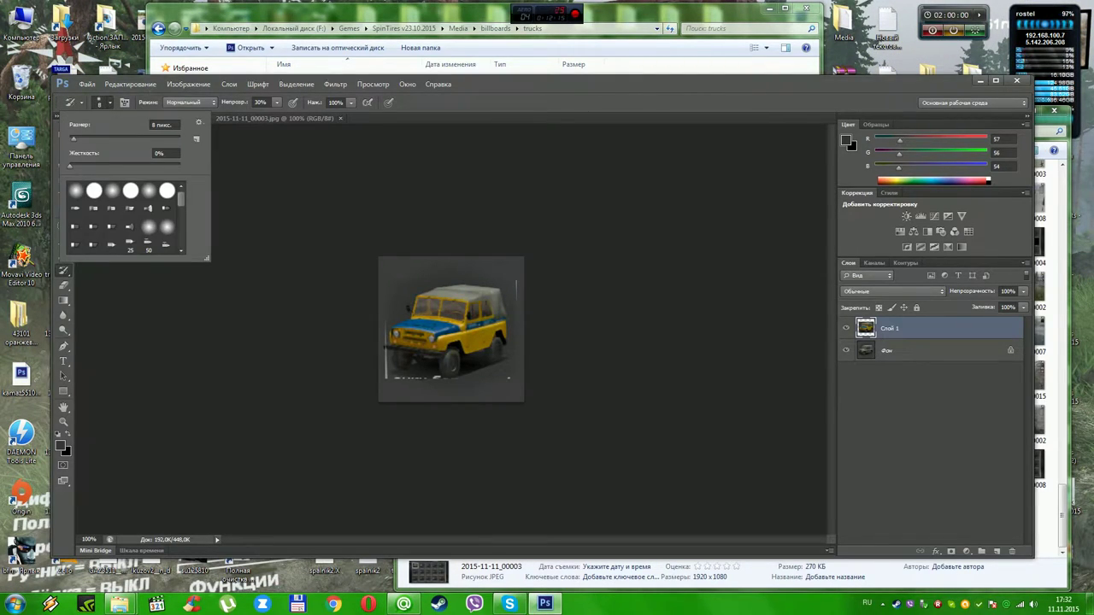
{"action": "left_click_drag", "start_coordinate": [74, 138], "coordinate": [77, 139]}
{"action": "key", "text": "Return"}
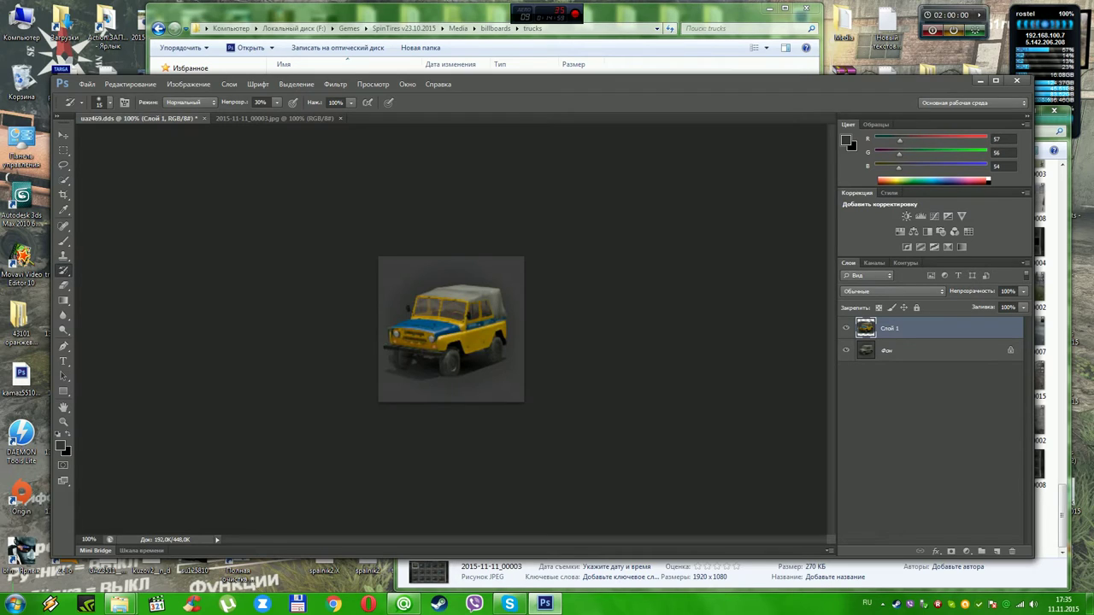
{"action": "key", "text": "v"}
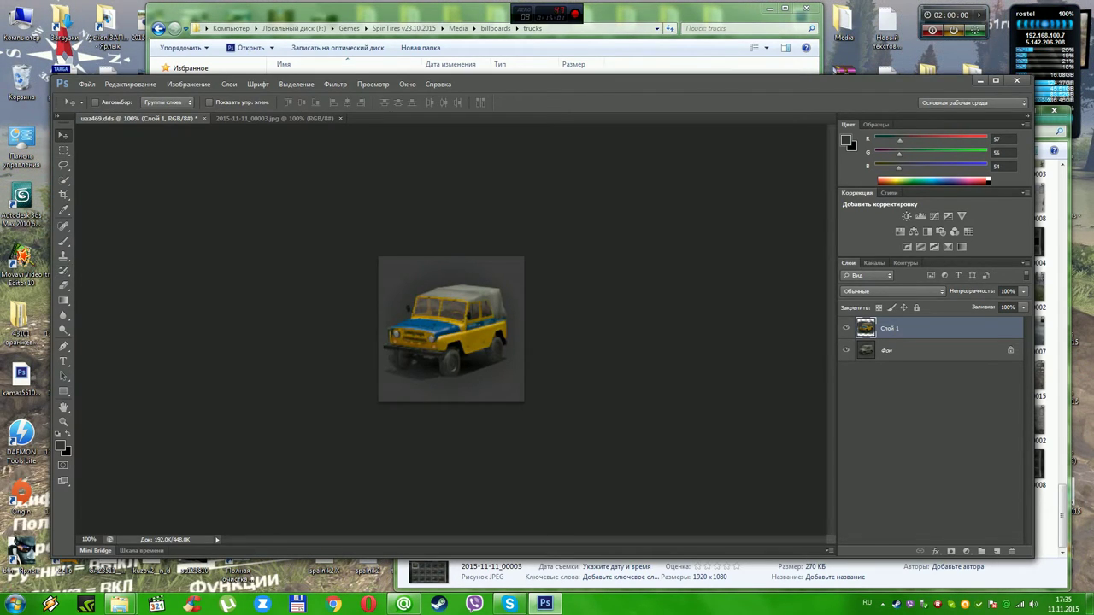
{"action": "left_click_drag", "start_coordinate": [447, 328], "coordinate": [457, 312]}
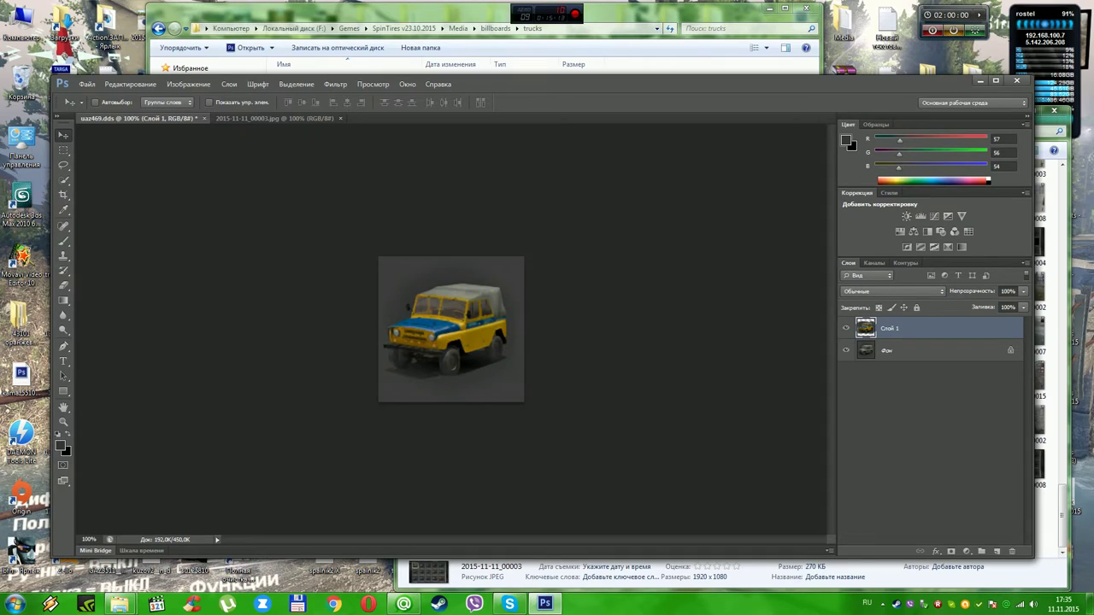
Save the image over uaz469.dds in the trucks folder as D3D/DDS, using DXT1 with no alpha and generated MIP maps.
{"action": "left_click", "coordinate": [86, 84]}
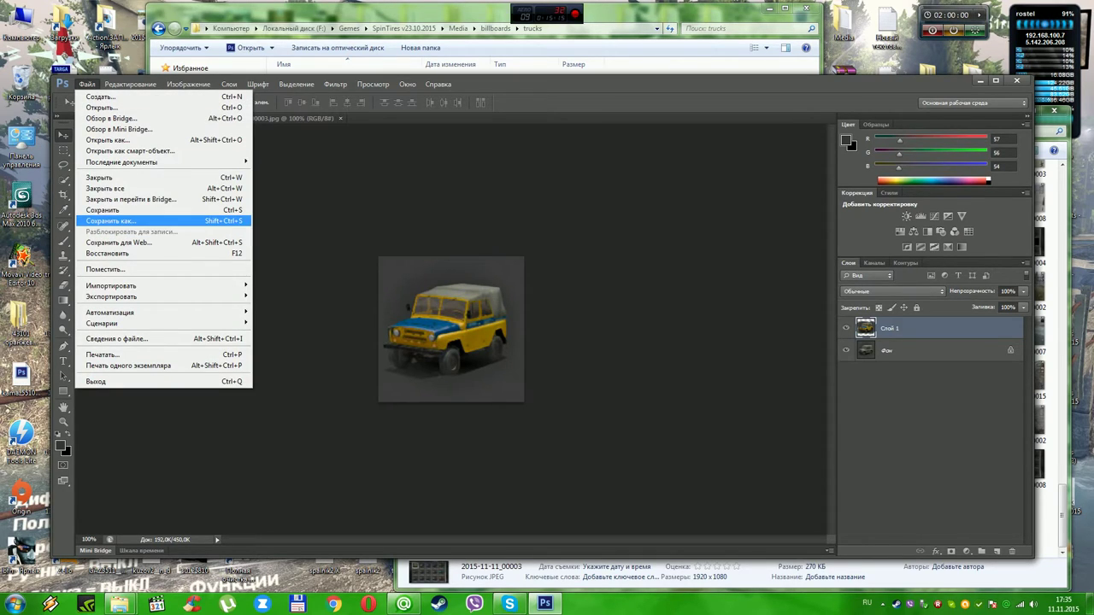
{"action": "left_click", "coordinate": [111, 221]}
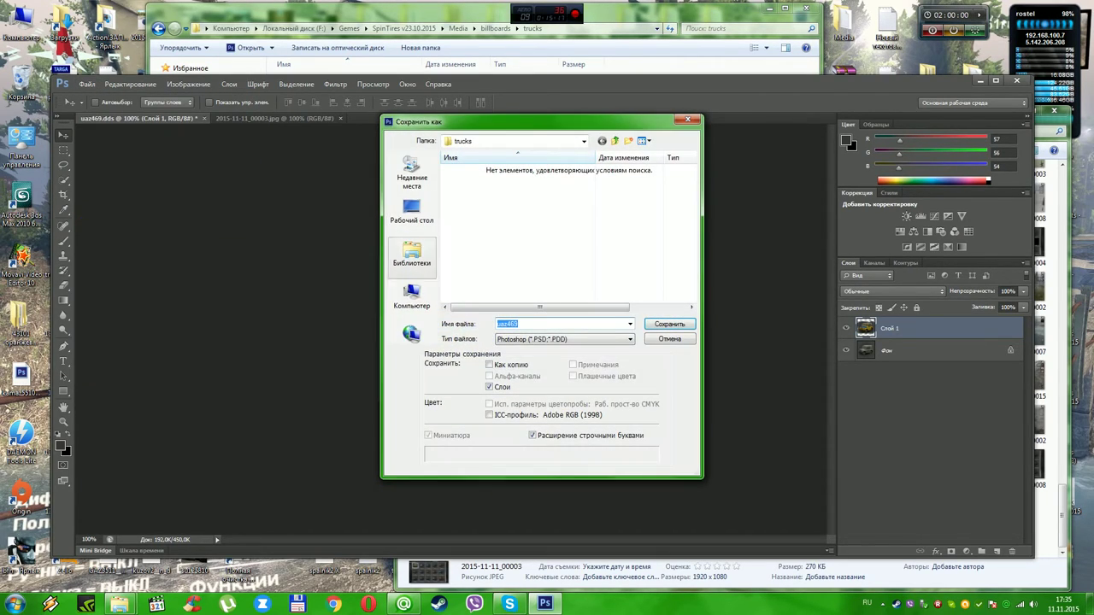
{"action": "left_click", "coordinate": [564, 339]}
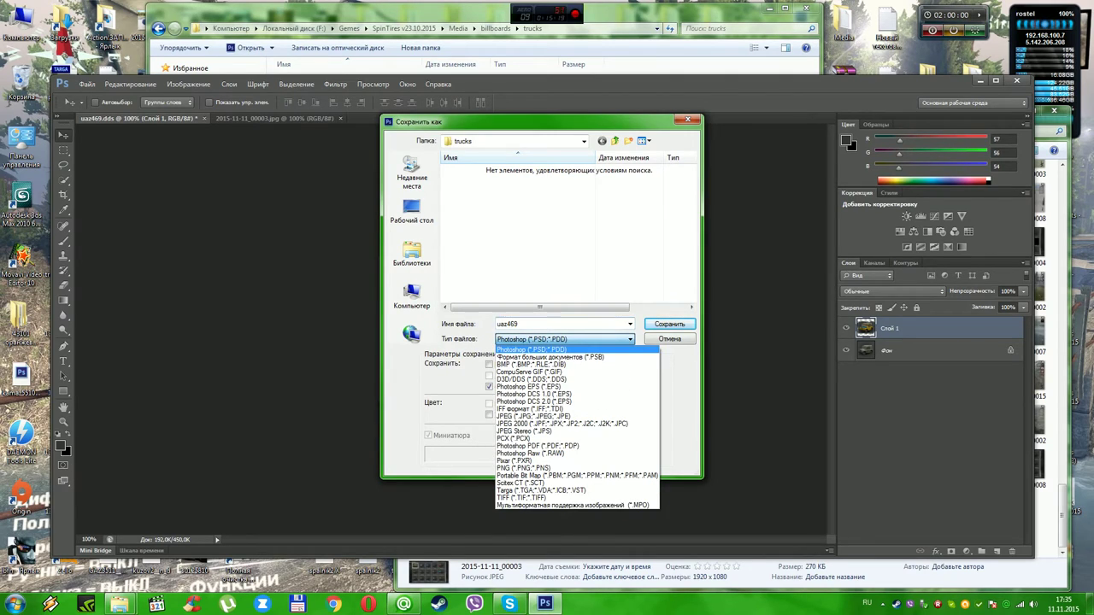
{"action": "left_click", "coordinate": [530, 380]}
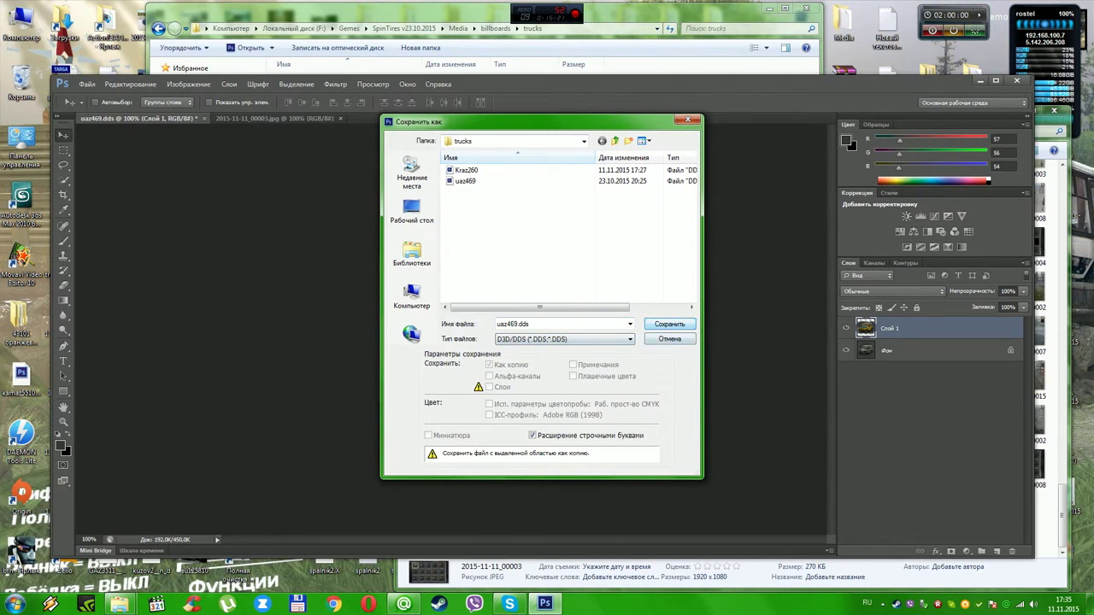
{"action": "left_click", "coordinate": [669, 324]}
{"action": "left_click", "coordinate": [509, 264]}
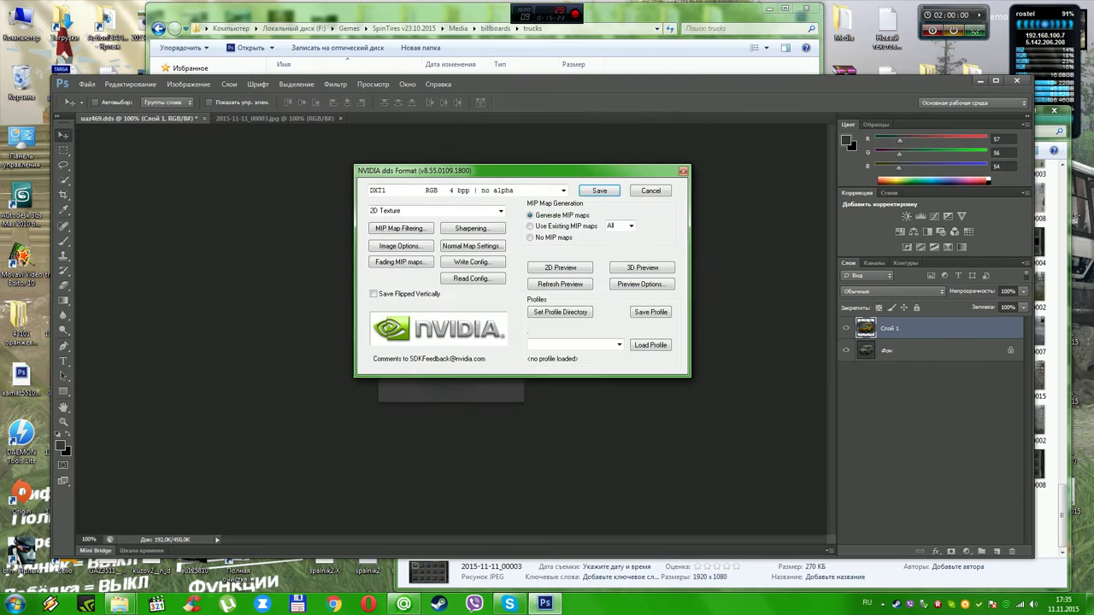
{"action": "key", "text": "Return"}
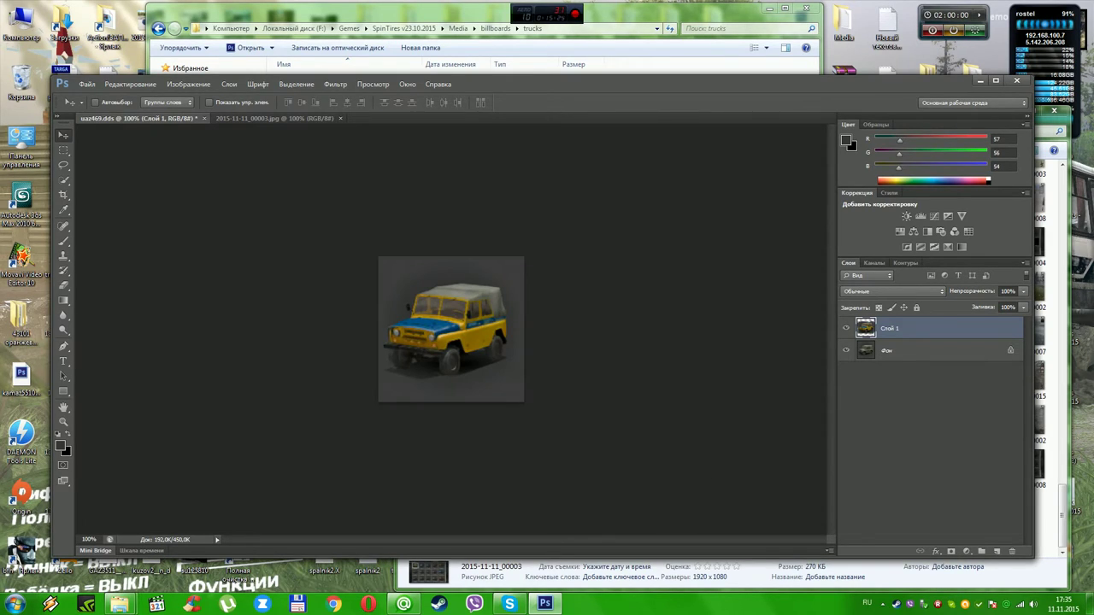
Close the 2015-11-11_00003 screenshot and uaz469.dds without saving the layered version, and quit Photoshop.
{"action": "left_click", "coordinate": [340, 118]}
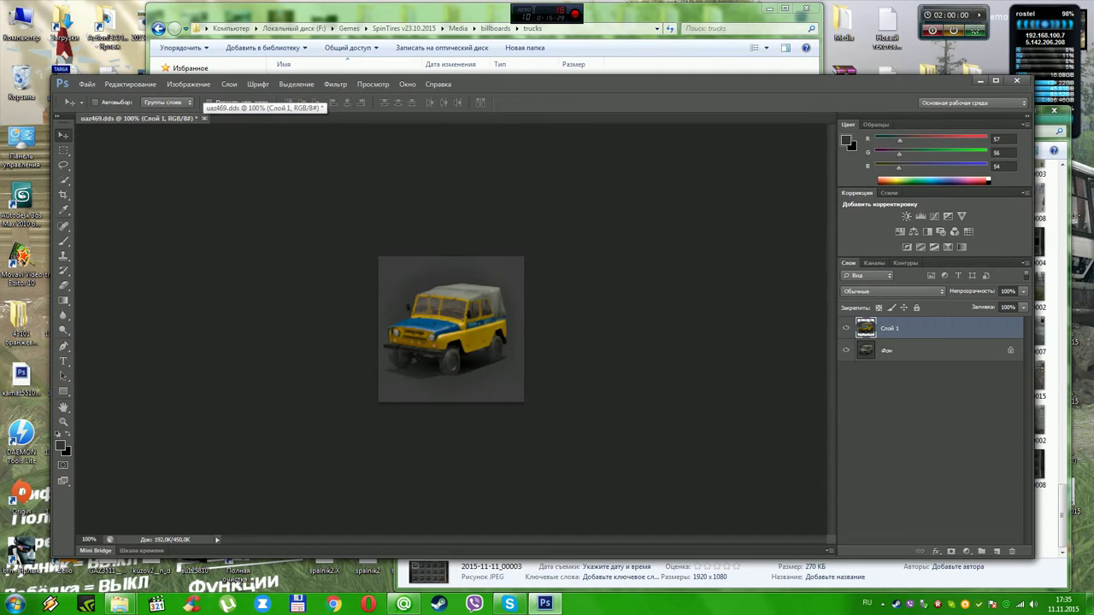
{"action": "left_click", "coordinate": [204, 118]}
{"action": "left_click", "coordinate": [580, 267]}
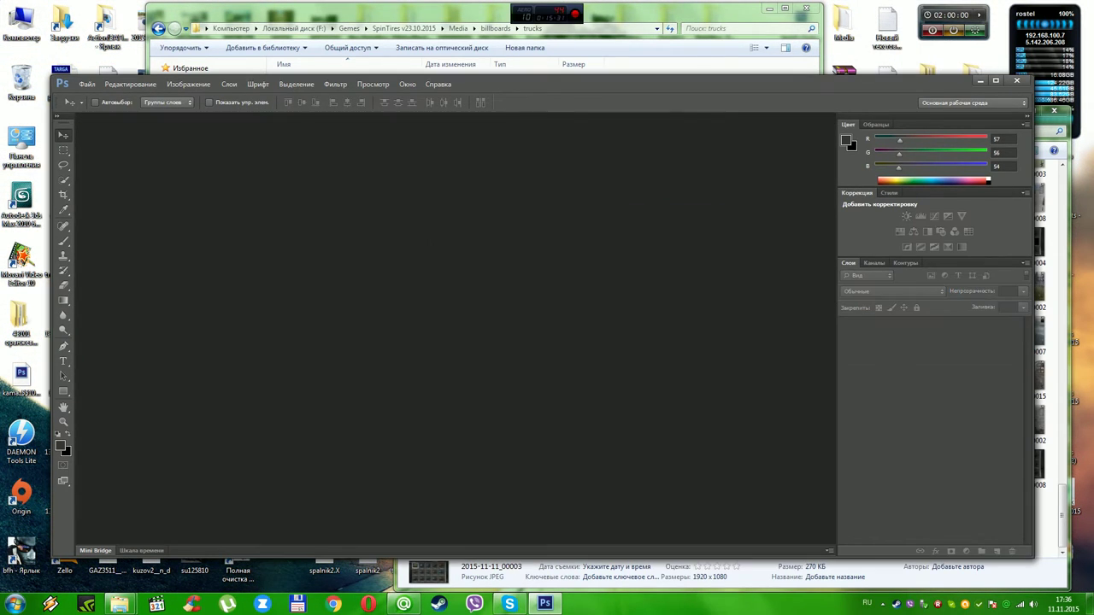
{"action": "left_click", "coordinate": [1016, 81]}
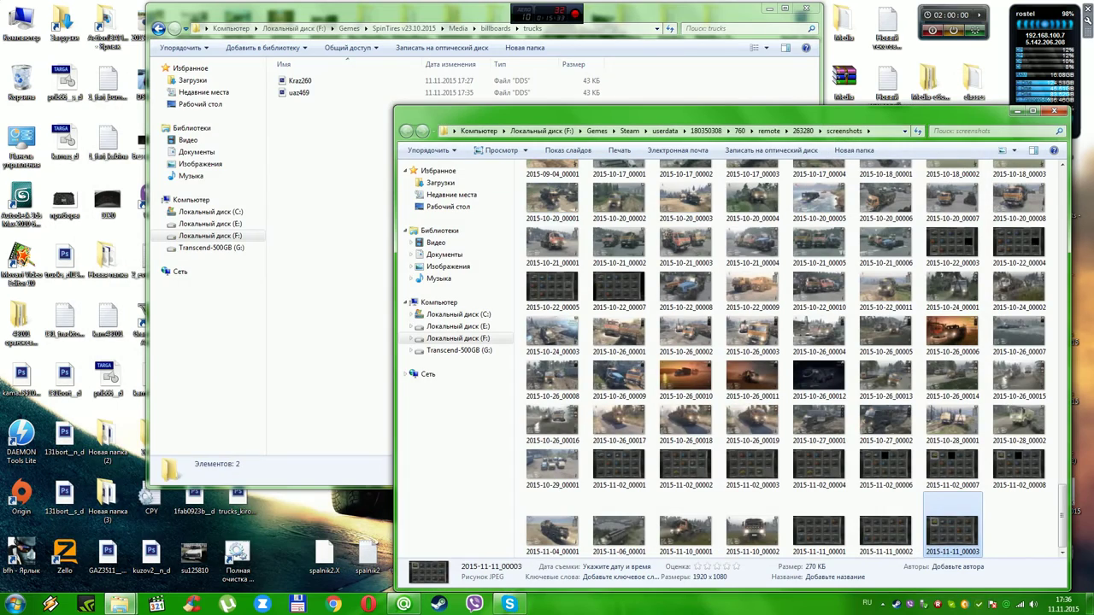
Close the Steam screenshots folder window and go back from the trucks folder to SpinTires v23.10.2015.
{"action": "left_click", "coordinate": [1054, 112]}
{"action": "key", "text": "BackSpace"}
{"action": "key", "text": "BackSpace"}
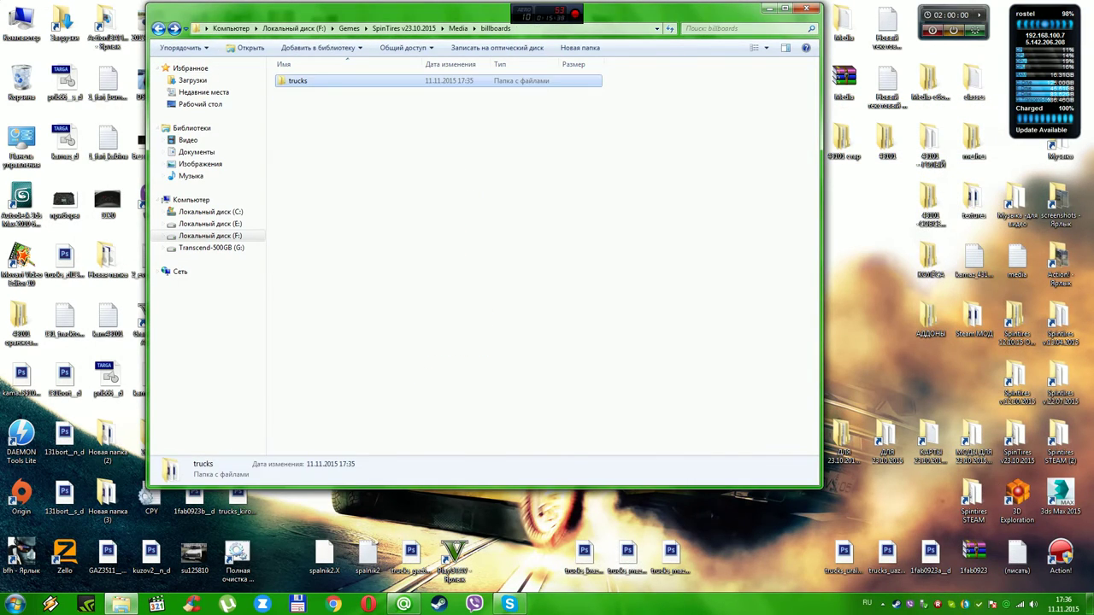
{"action": "left_click", "coordinate": [159, 28]}
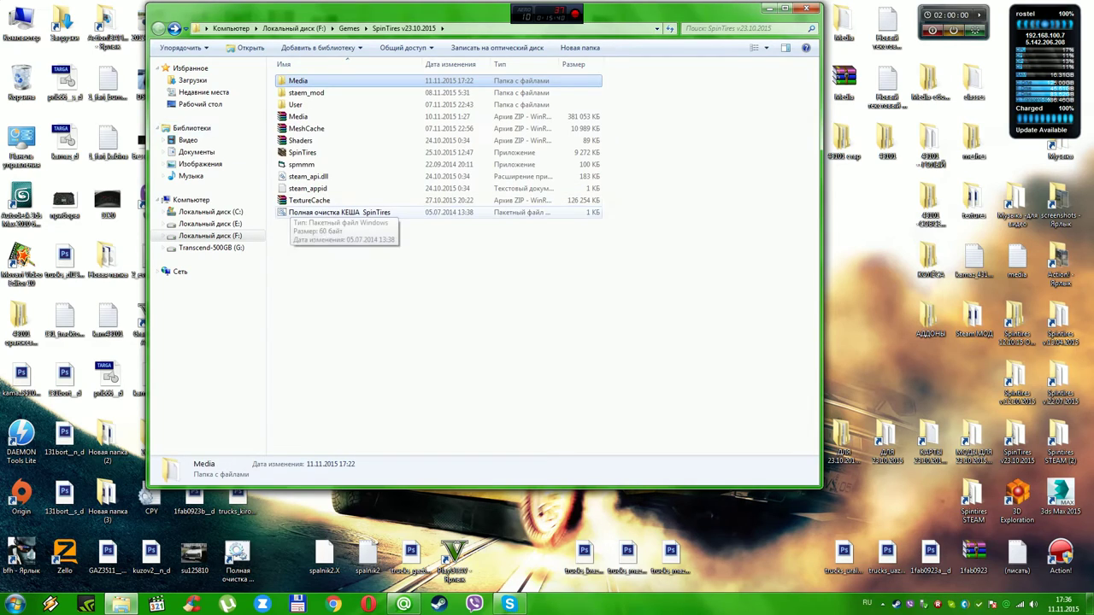
Run the Полная очистка КЕША SpinTires batch file to clear the cache, and launch SpinTires.
{"action": "double_click", "coordinate": [295, 212]}
{"action": "double_click", "coordinate": [302, 152]}
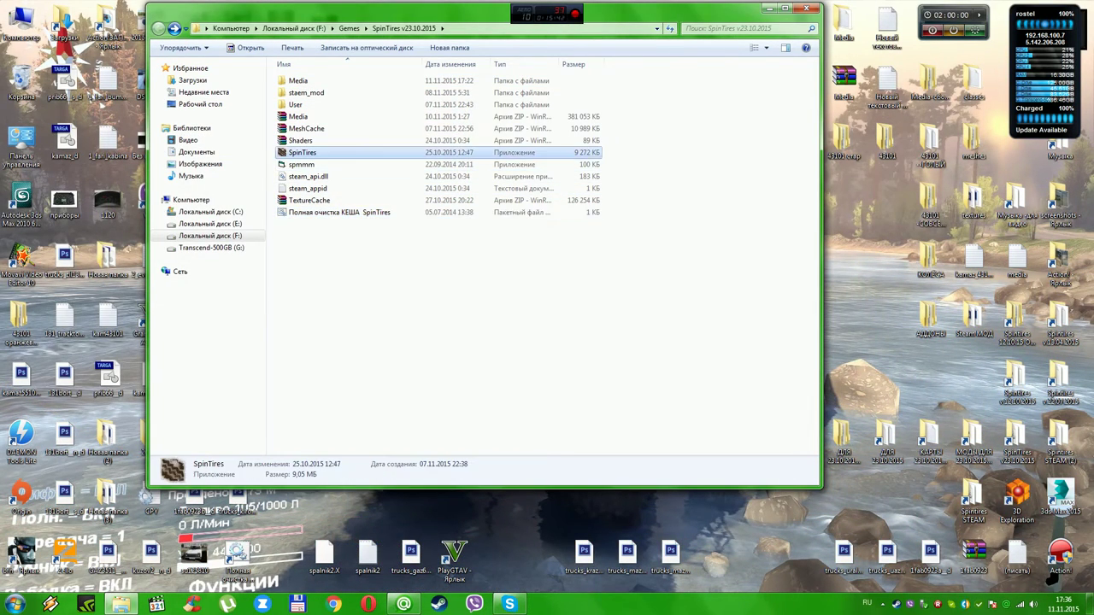
{"action": "left_click", "coordinate": [579, 308]}
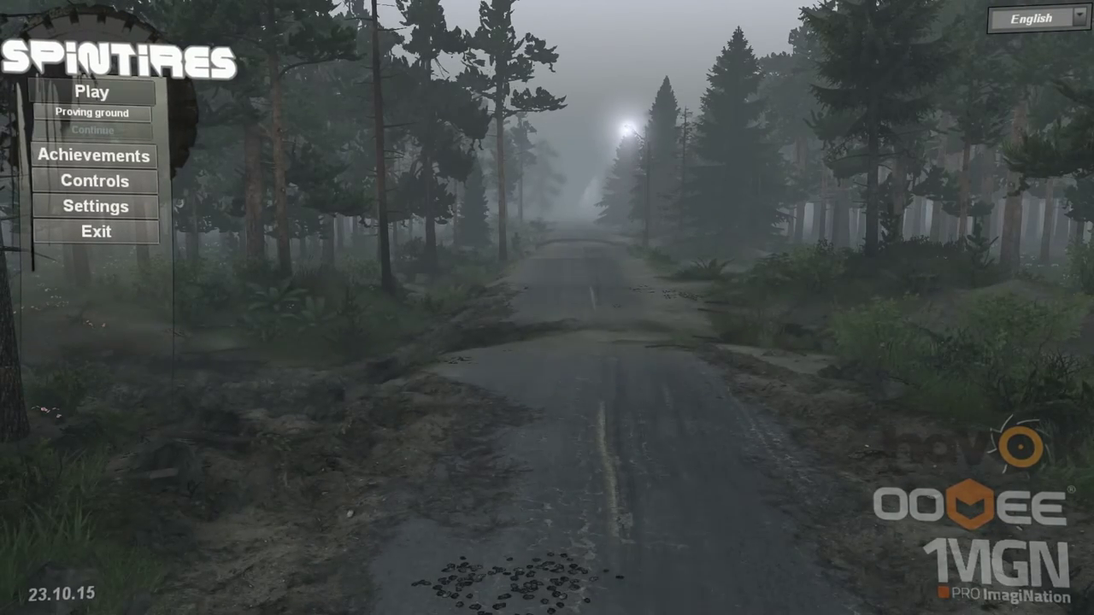
Examine the Type A-469 and Kraz260 thumbnails in the truck list for the first single-player startup truck.
{"action": "left_click", "coordinate": [91, 92]}
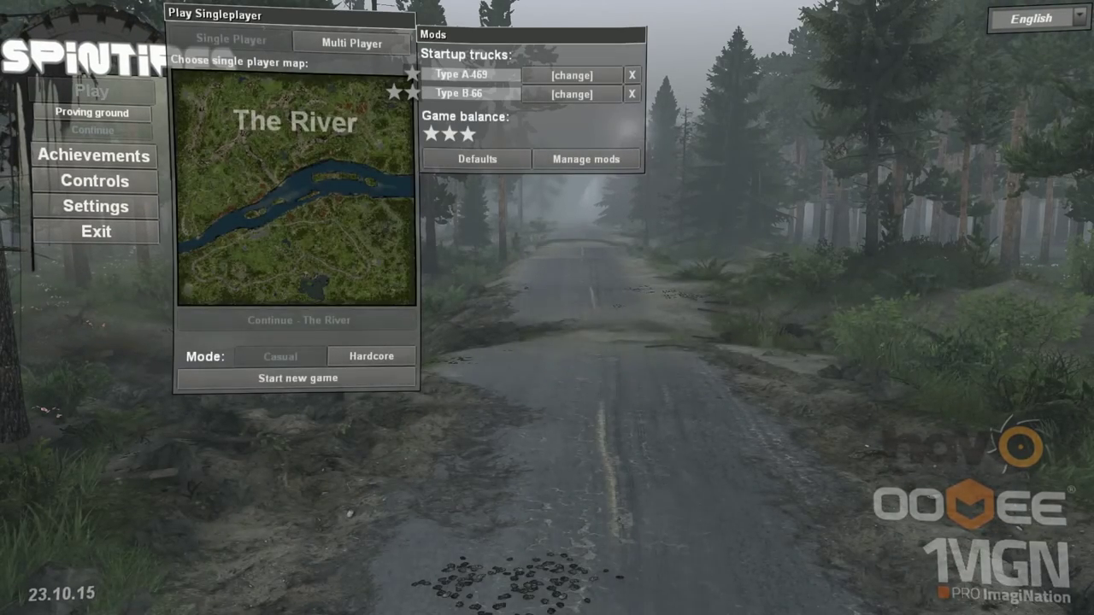
{"action": "left_click", "coordinate": [572, 77]}
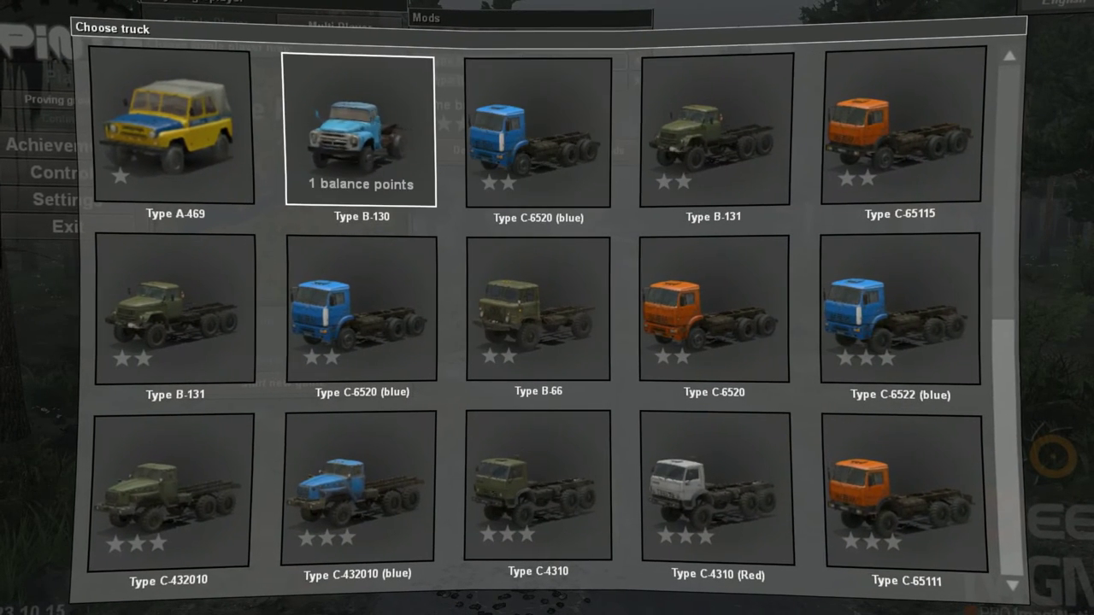
{"action": "left_click", "coordinate": [171, 126]}
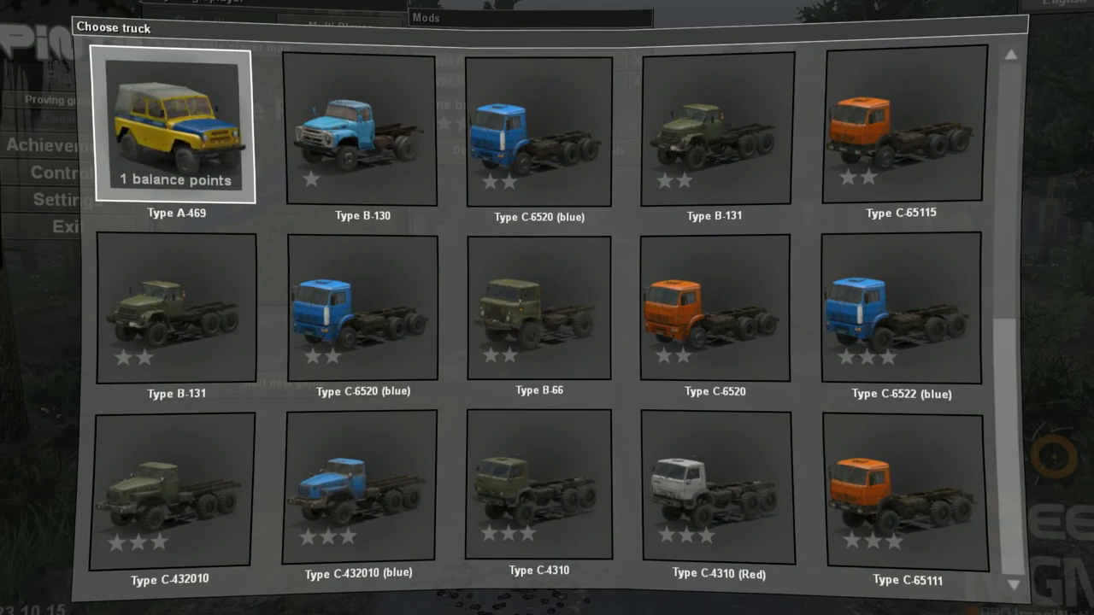
{"action": "key", "text": "Right"}
{"action": "key", "text": "Down"}
{"action": "key", "text": "Right"}
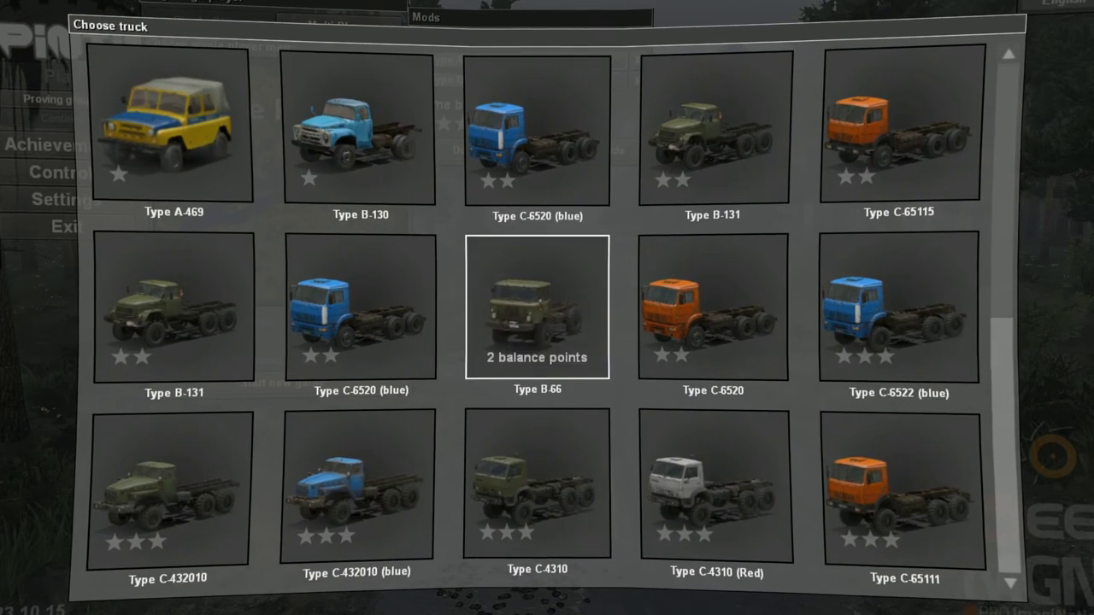
{"action": "scroll", "coordinate": [547, 316], "scroll_direction": "down", "scroll_amount": 3}
{"action": "key", "text": "Right"}
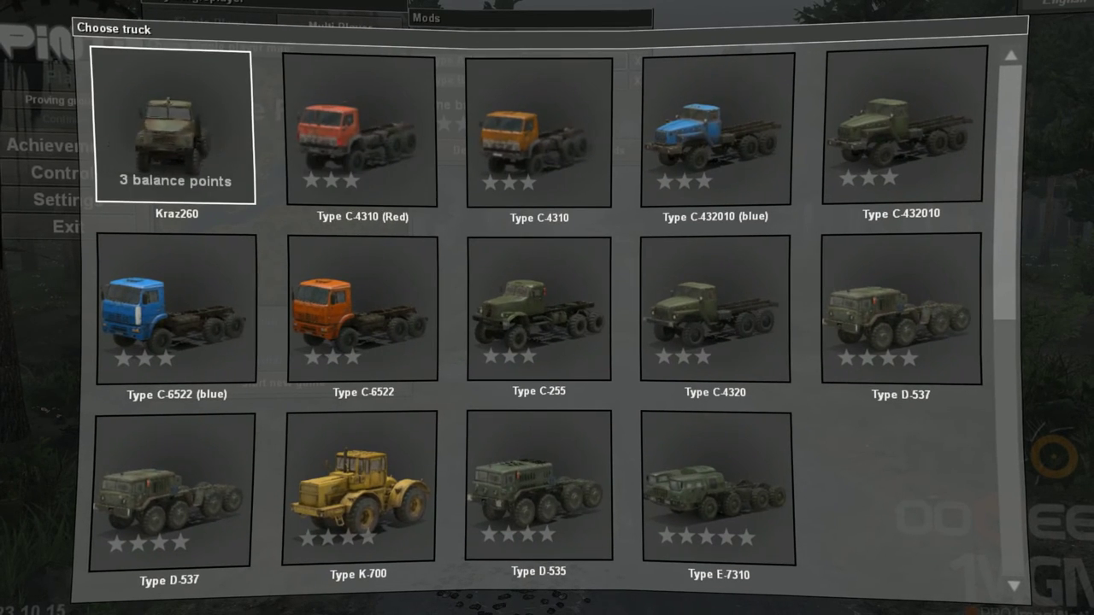
{"action": "key", "text": "Right"}
{"action": "key", "text": "Left"}
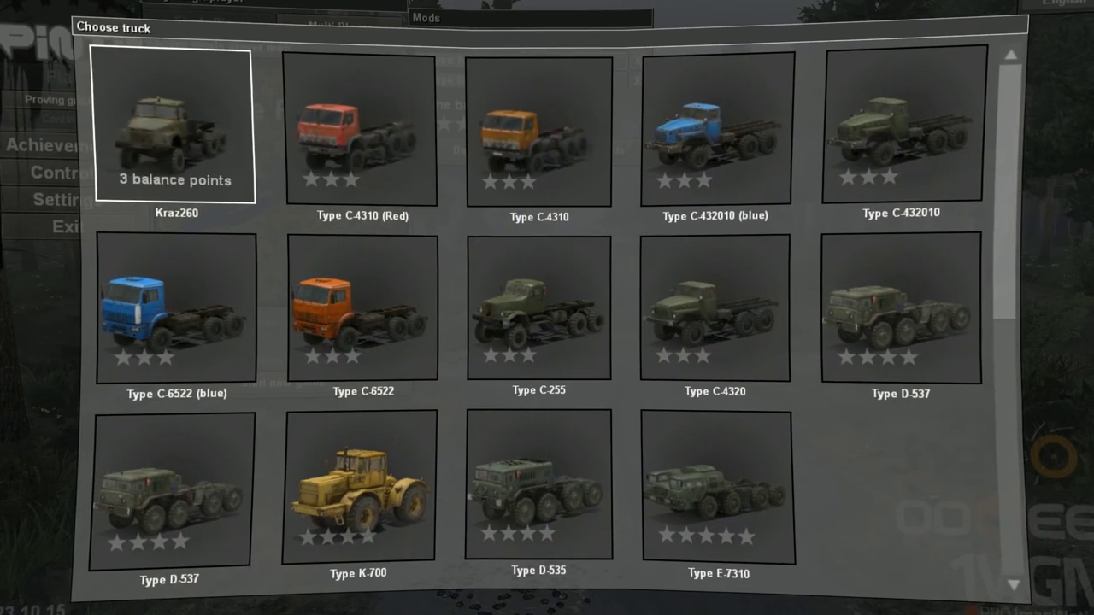
{"action": "scroll", "coordinate": [192, 129], "scroll_direction": "up", "scroll_amount": 3}
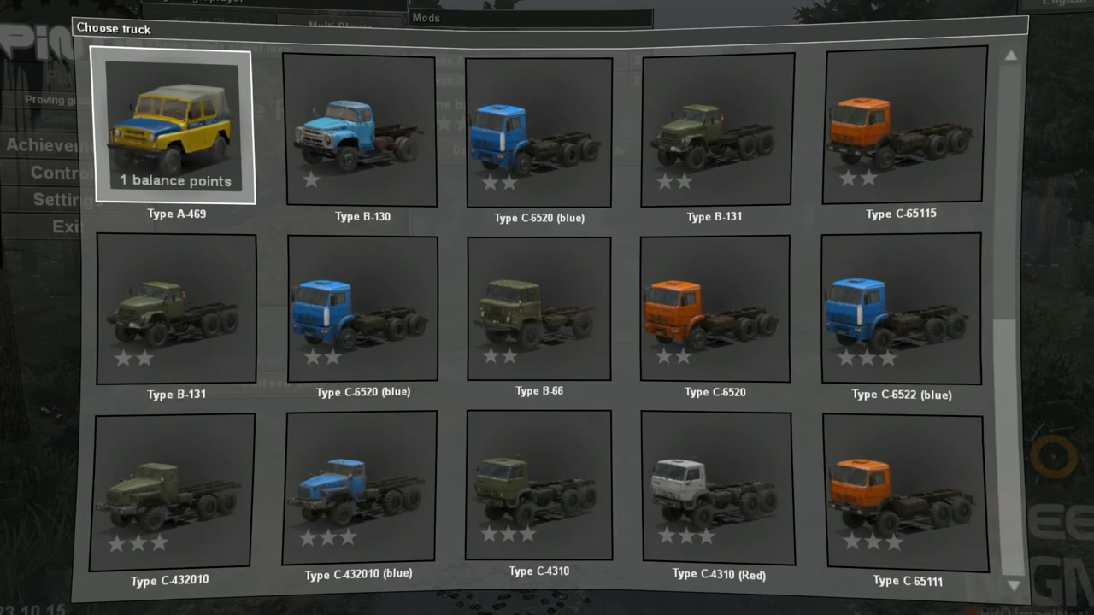
Choose Type A-469 as the first startup truck.
{"action": "key", "text": "Left"}
{"action": "key", "text": "Right"}
{"action": "key", "text": "Left"}
{"action": "key", "text": "Return"}
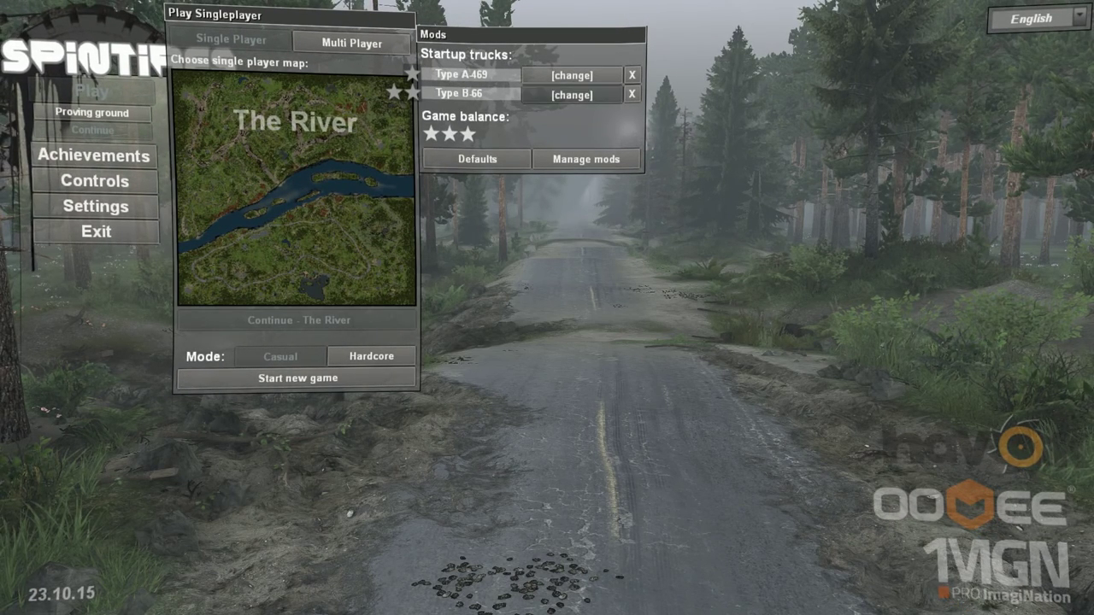
Set Kraz260 as the second startup truck and start a new single-player game.
{"action": "left_click", "coordinate": [572, 94]}
{"action": "scroll", "coordinate": [362, 310], "scroll_direction": "down", "scroll_amount": 1}
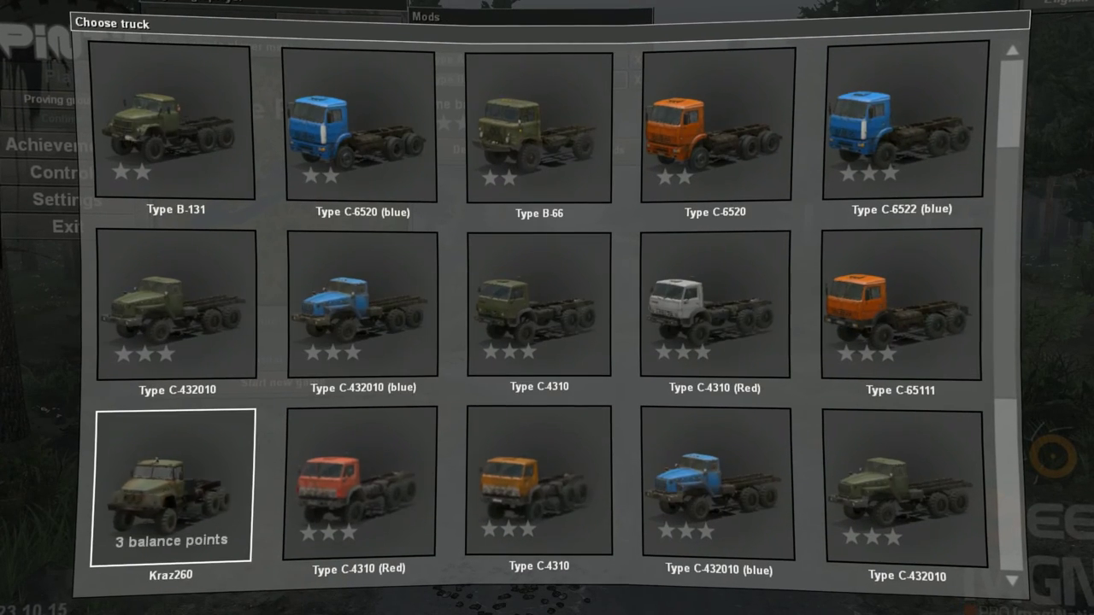
{"action": "left_click", "coordinate": [173, 487]}
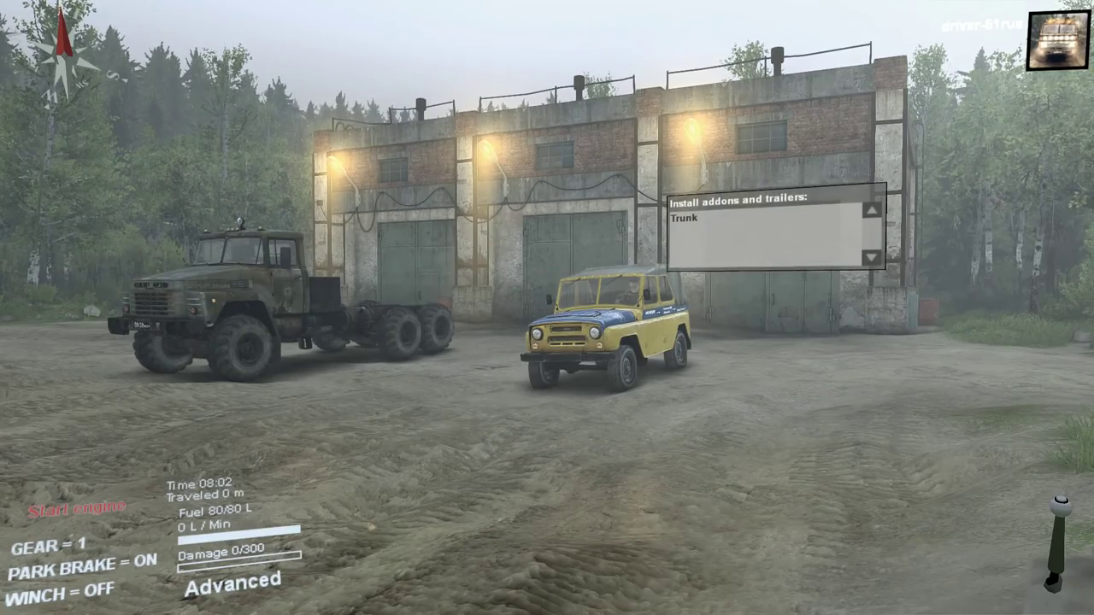
Install the Trunk addon on the yellow-and-blue jeep and exit the game.
{"action": "left_click", "coordinate": [687, 219]}
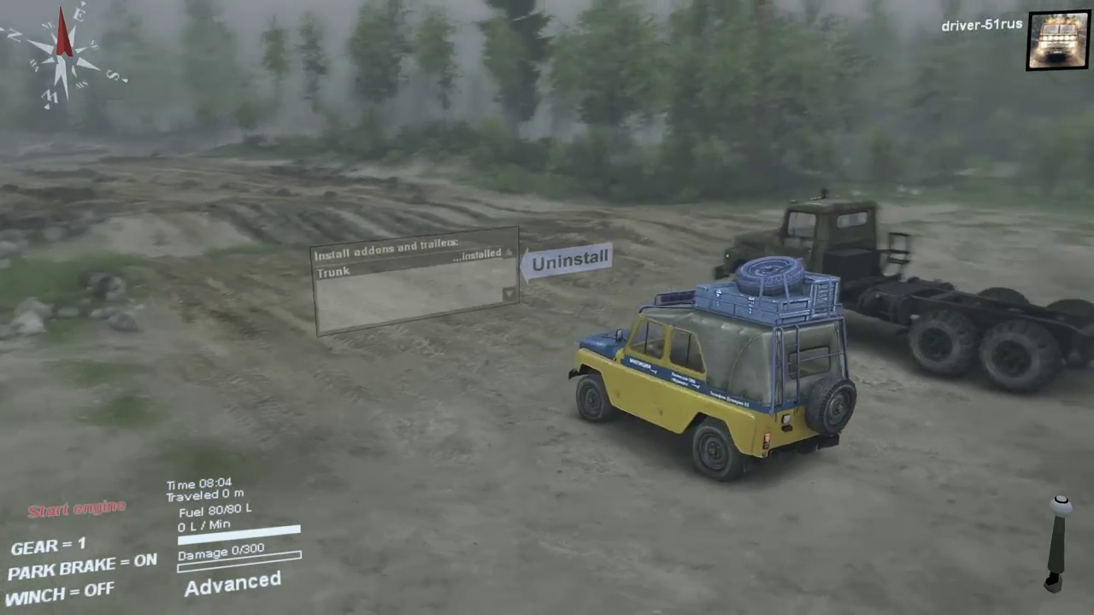
{"action": "key", "text": "Escape"}
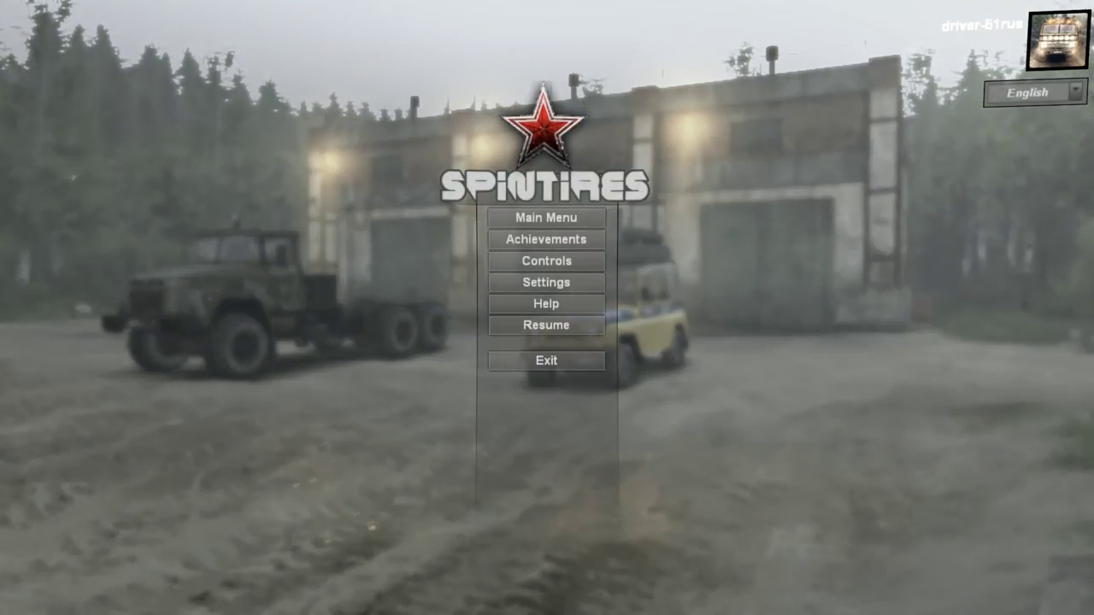
{"action": "left_click", "coordinate": [546, 361]}
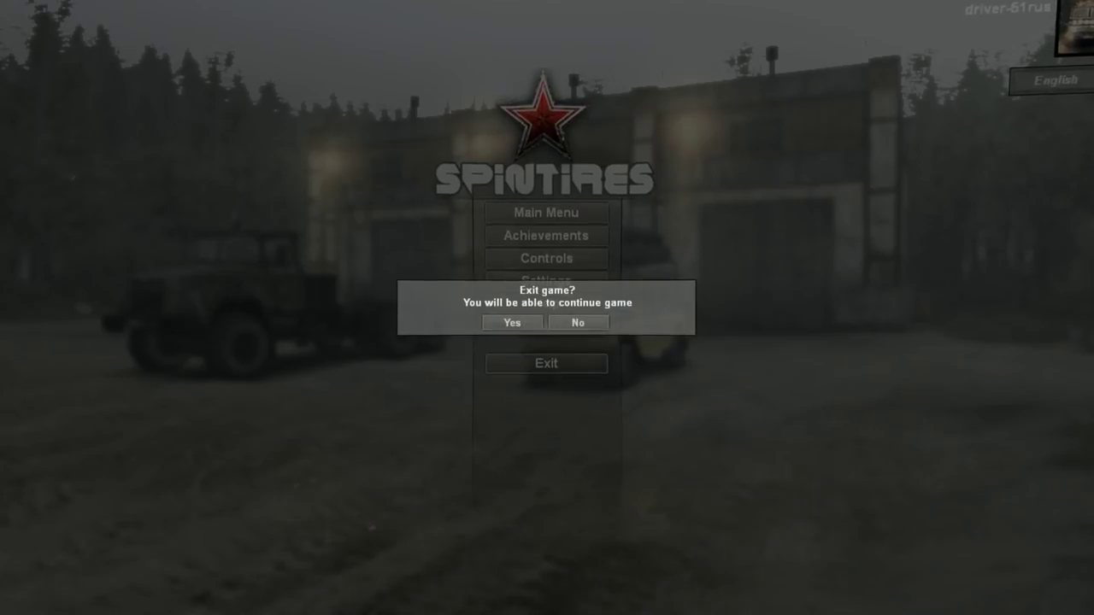